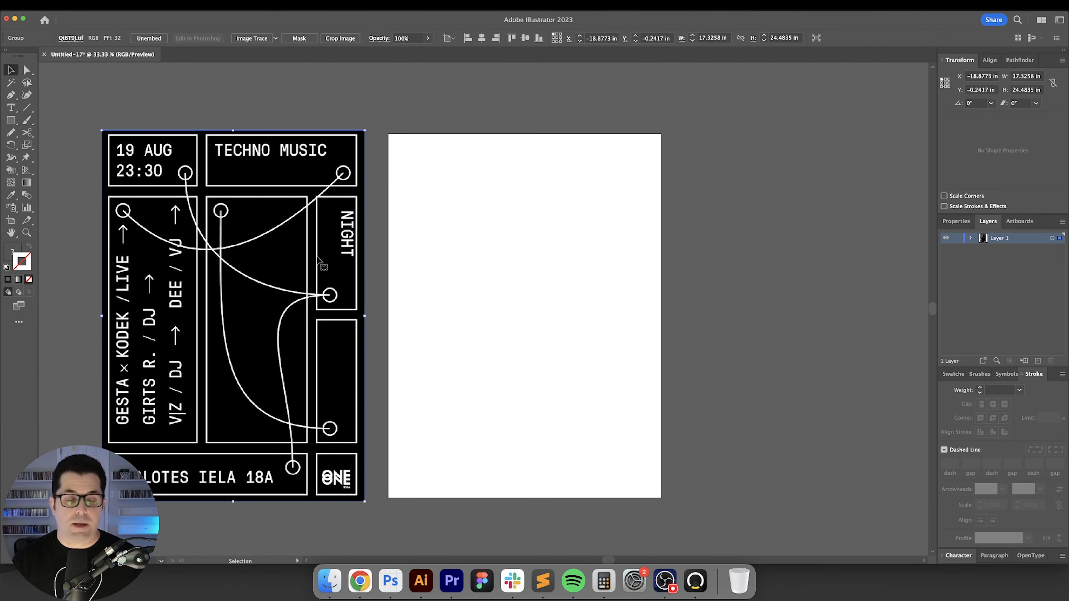
Step: Add the band list ASTROBRITE, DESERTA, SLOW CRUSH, GLARE, TALLIES, ECHO LADIES to the blank artboard as text, scaled to about 117 pt
click(506, 271)
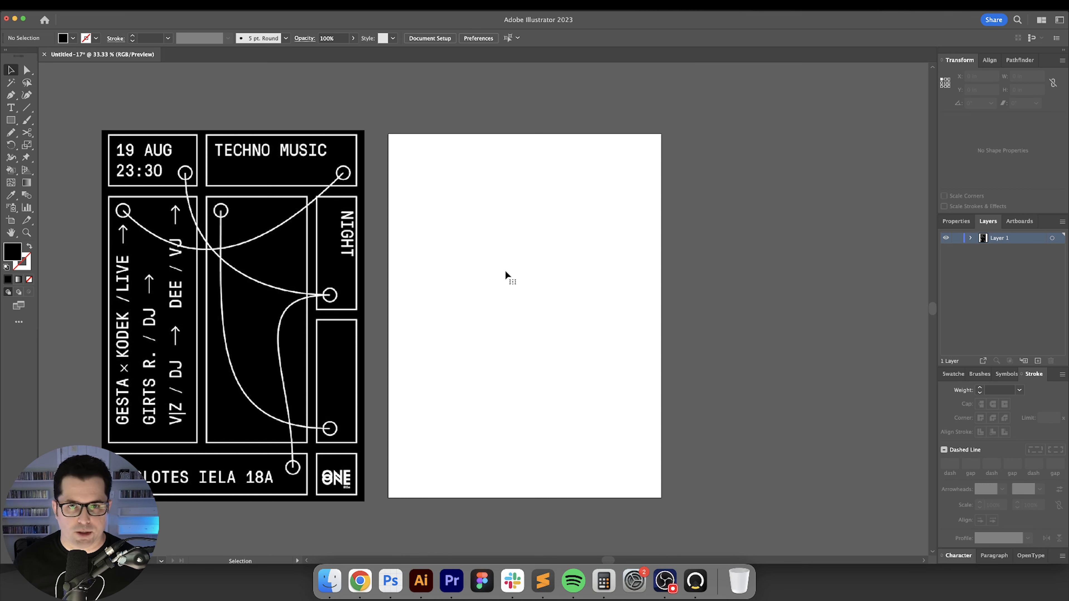
drag(488, 183, 484, 181)
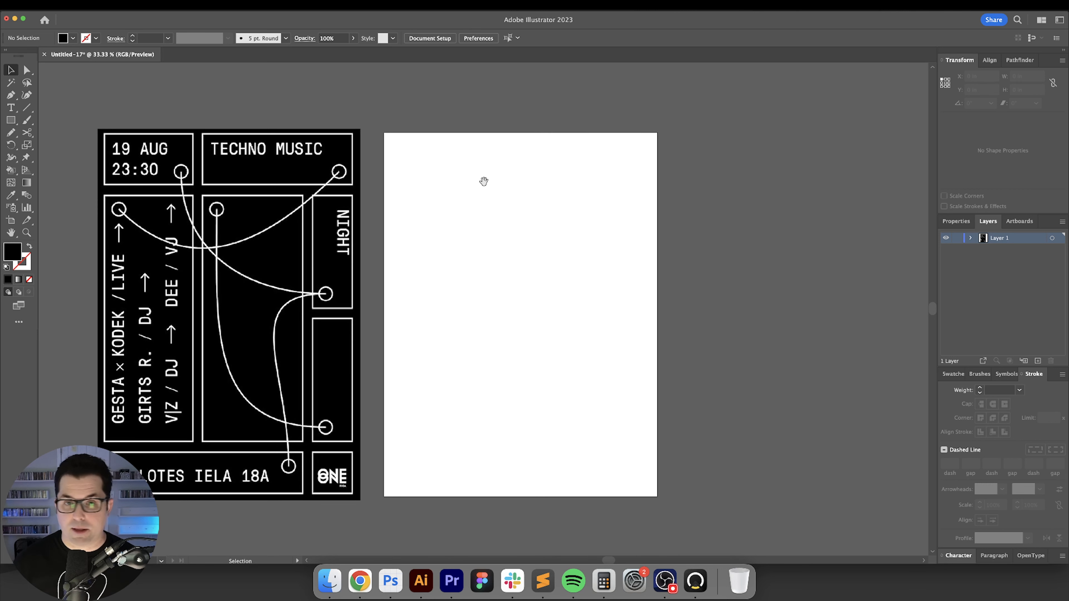
key(t)
click(441, 261)
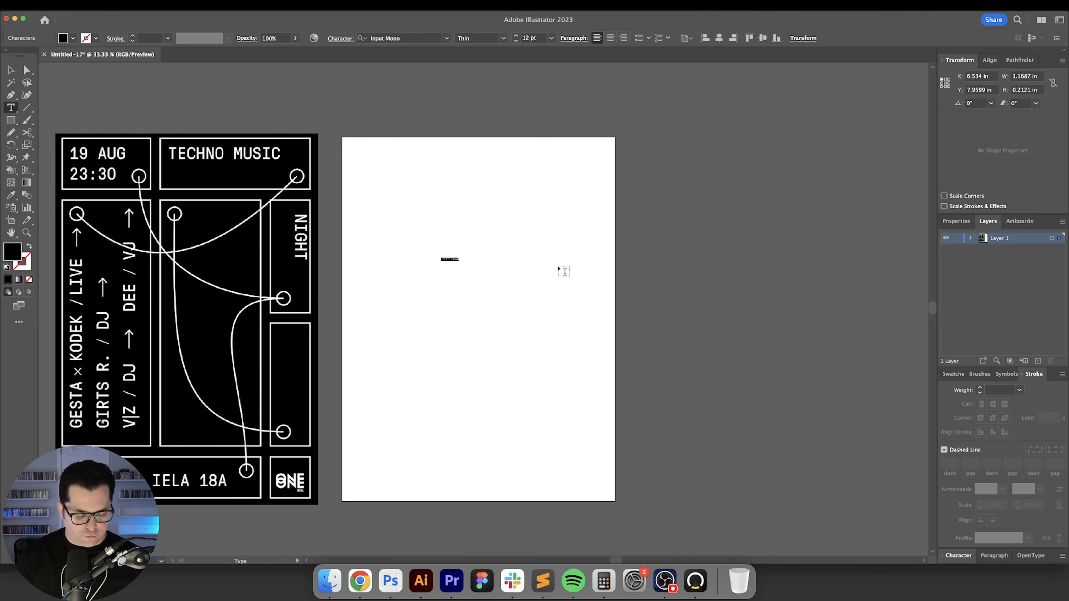
key(Escape)
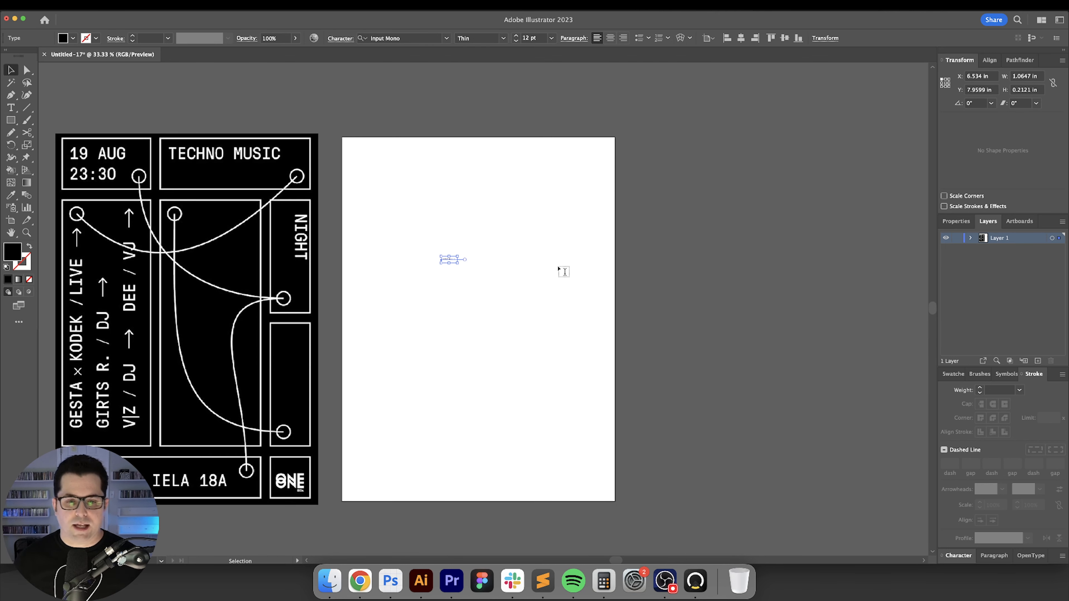
drag(461, 263, 595, 356)
drag(530, 279, 519, 242)
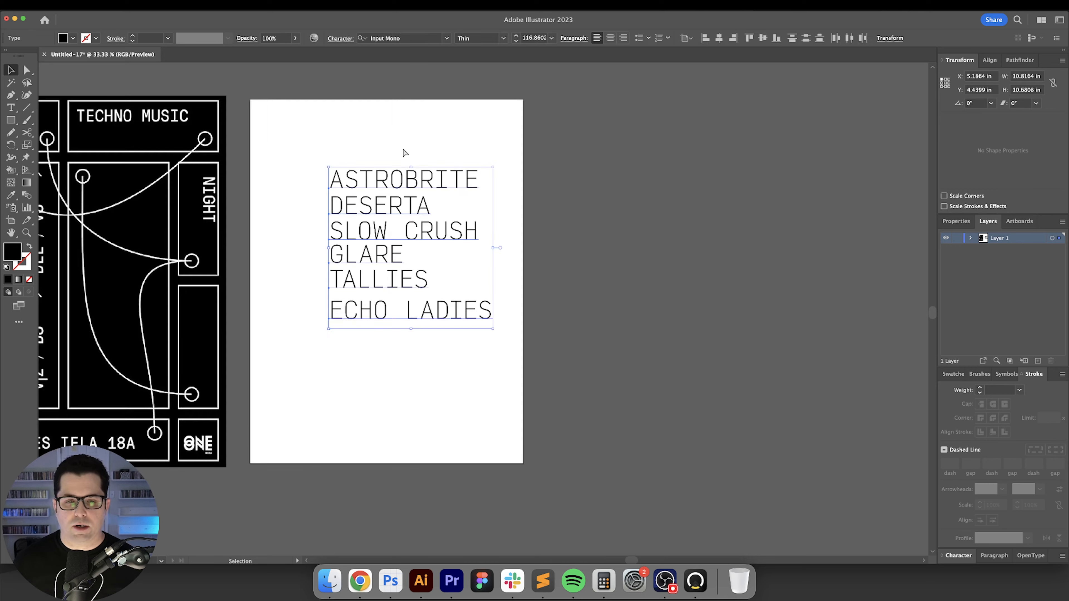
Step: Move the band list text off the artboard onto the pasteboard to its right
drag(409, 181, 704, 182)
click(548, 156)
drag(547, 155, 703, 181)
Step: Draw an unfilled, black-stroked rectangle about 5 by 20.8 in along the artboard's left side
key(m)
key(shift+x)
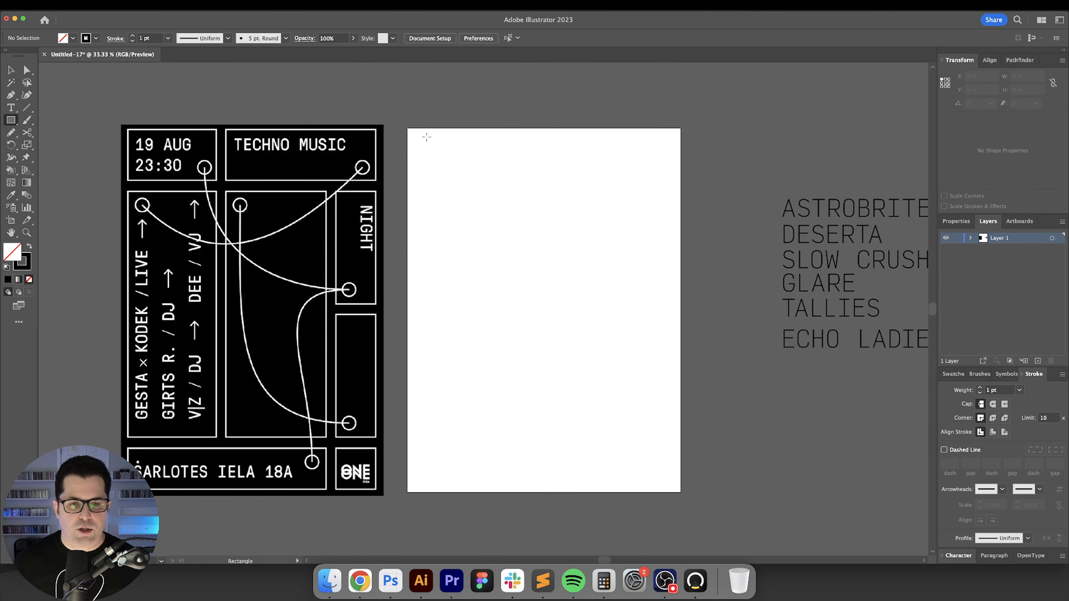
drag(416, 140, 492, 455)
key(v)
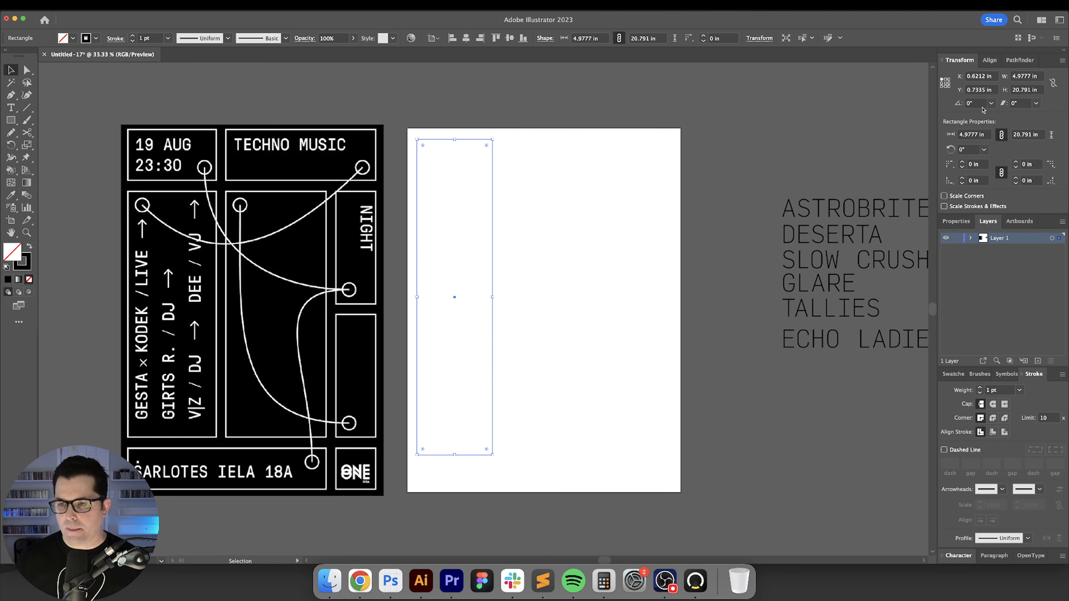
Step: Position the rectangle at X 1 in, Y 1 in and set its size to 5 in wide by 12 in high
click(989, 76)
text(1)
key(Tab)
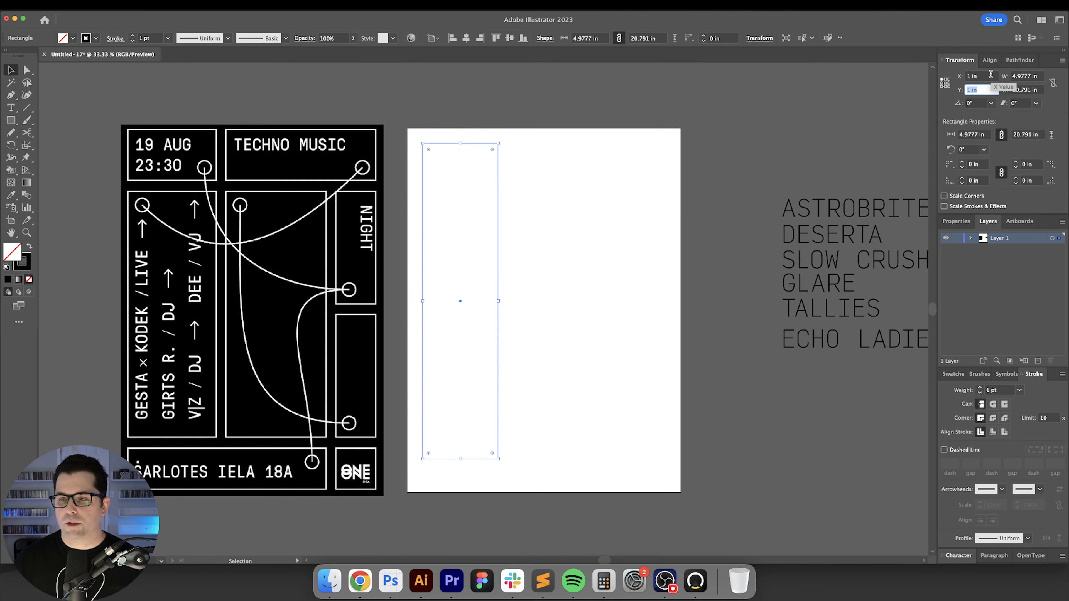
text(1)
key(Tab)
text(5)
key(Tab)
text(12)
key(Return)
Step: Set the rectangle's stroke weight to 2 pt and align the stroke to the inside
click(133, 36)
click(372, 105)
drag(471, 112, 523, 212)
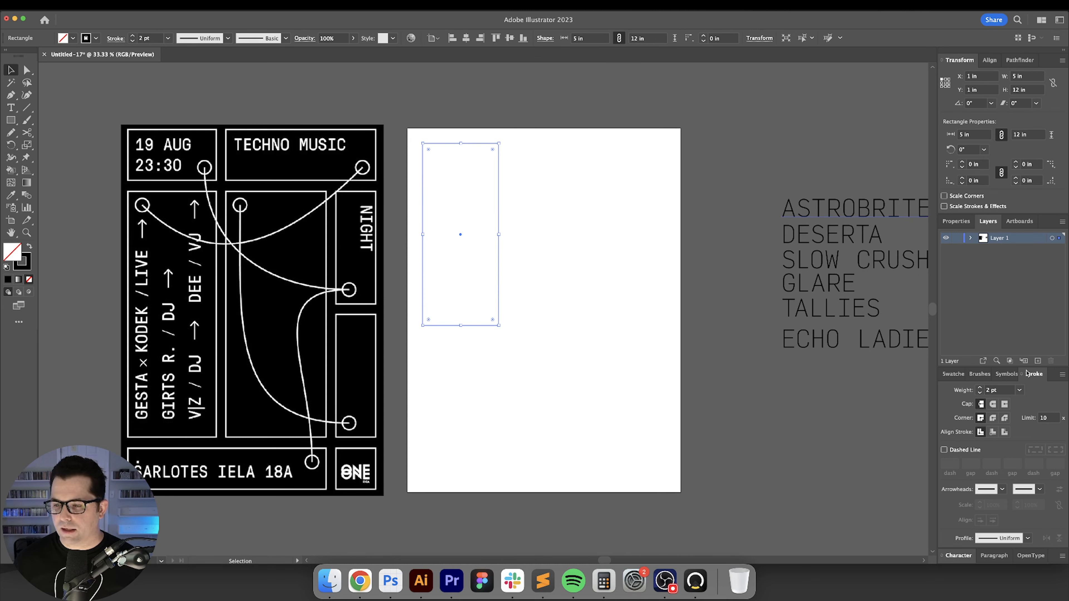
click(993, 431)
click(649, 334)
Step: Place a shorter copy of the rectangle below the first, 5 in wide and about 4.8 in high
drag(649, 334, 604, 337)
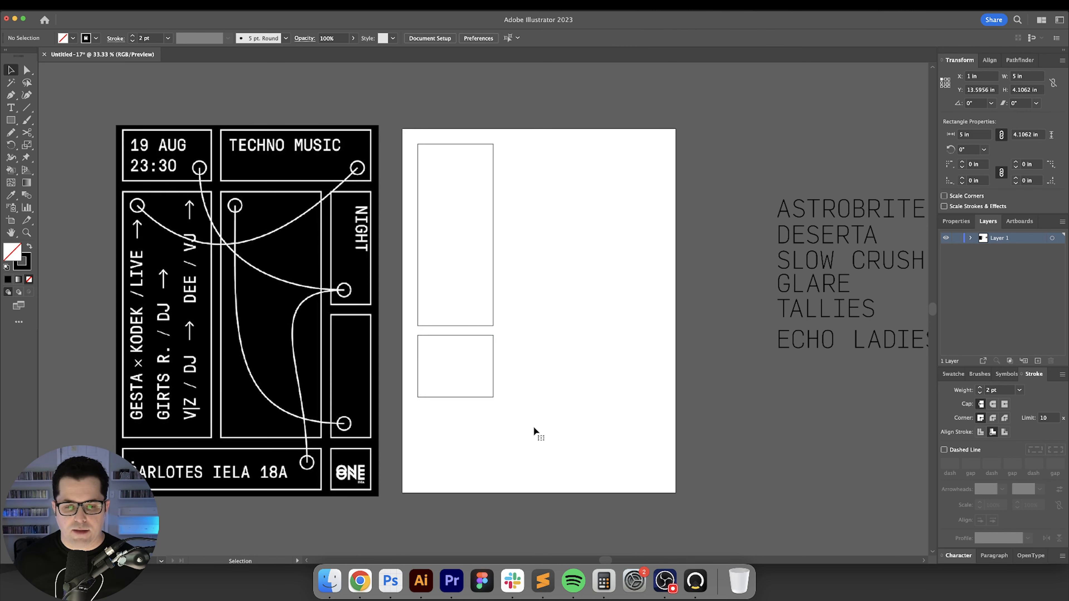
drag(534, 432, 506, 425)
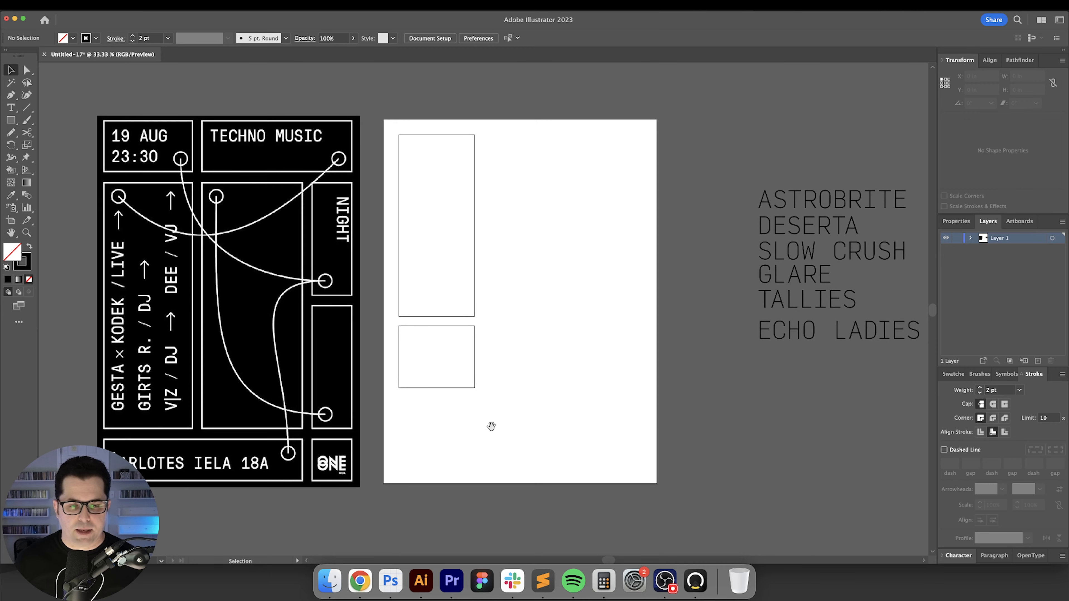
drag(437, 390, 438, 399)
click(530, 196)
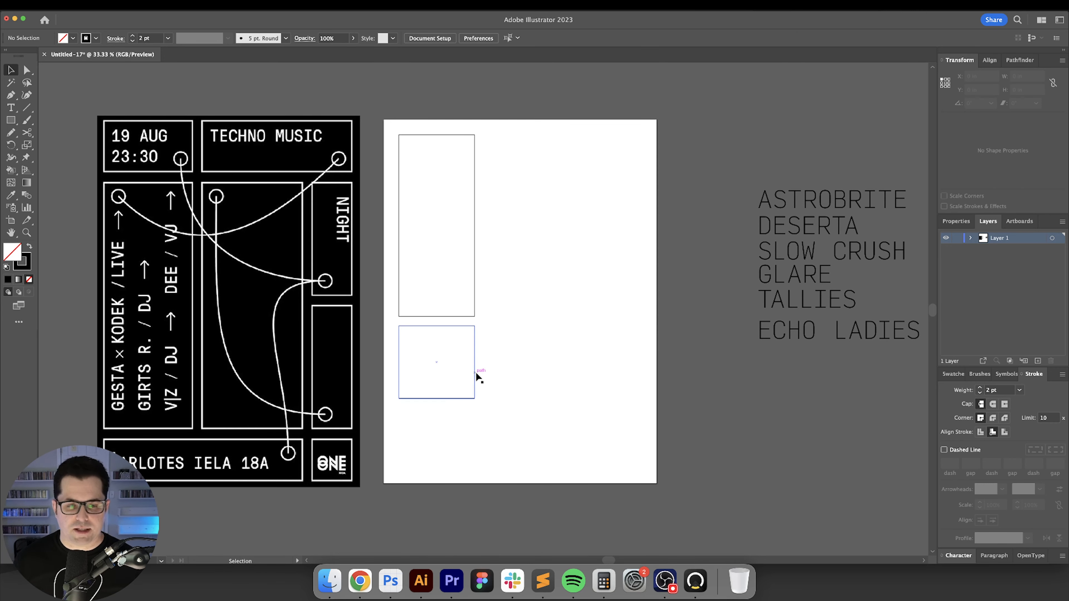
drag(477, 251, 560, 263)
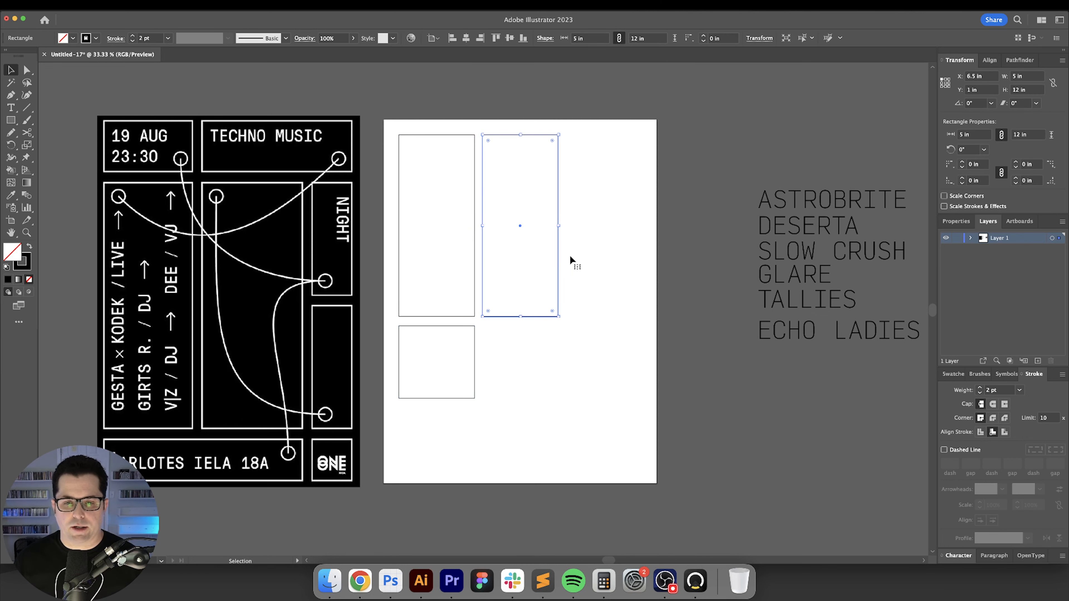
scroll(571, 263, right, 2)
scroll(570, 263, up, 1)
key(super+z)
Step: Duplicate the tall rectangle flush to its right, and offset the copy by 1 in to form a gutter
drag(444, 246, 521, 249)
key(Return)
text(1)
key(Return)
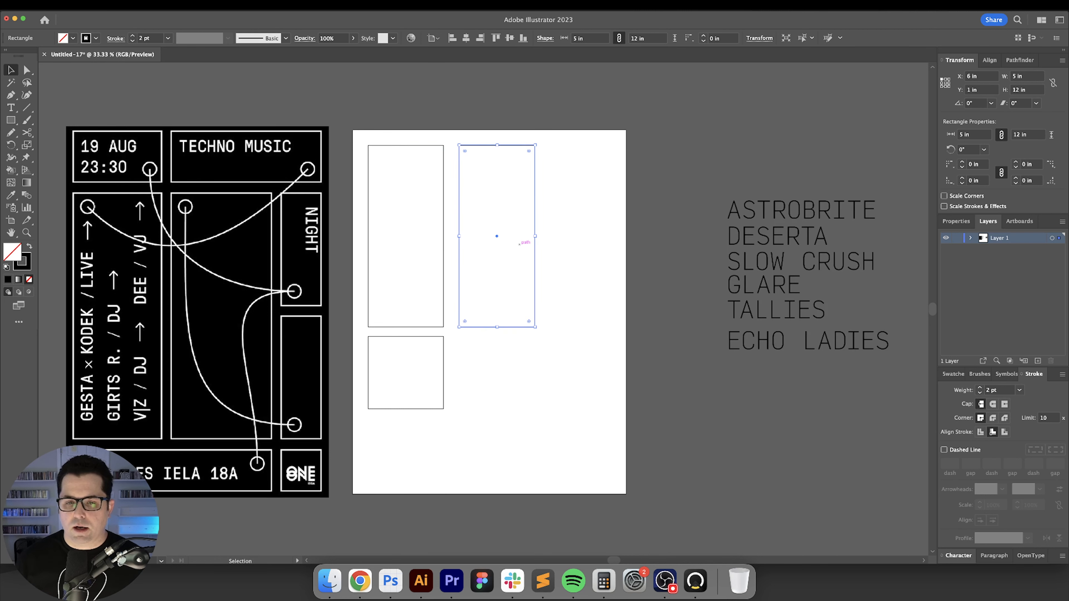
Step: Widen the second tall rectangle to the right margin and duplicate the short box twice across the row beneath it
drag(444, 385, 545, 373)
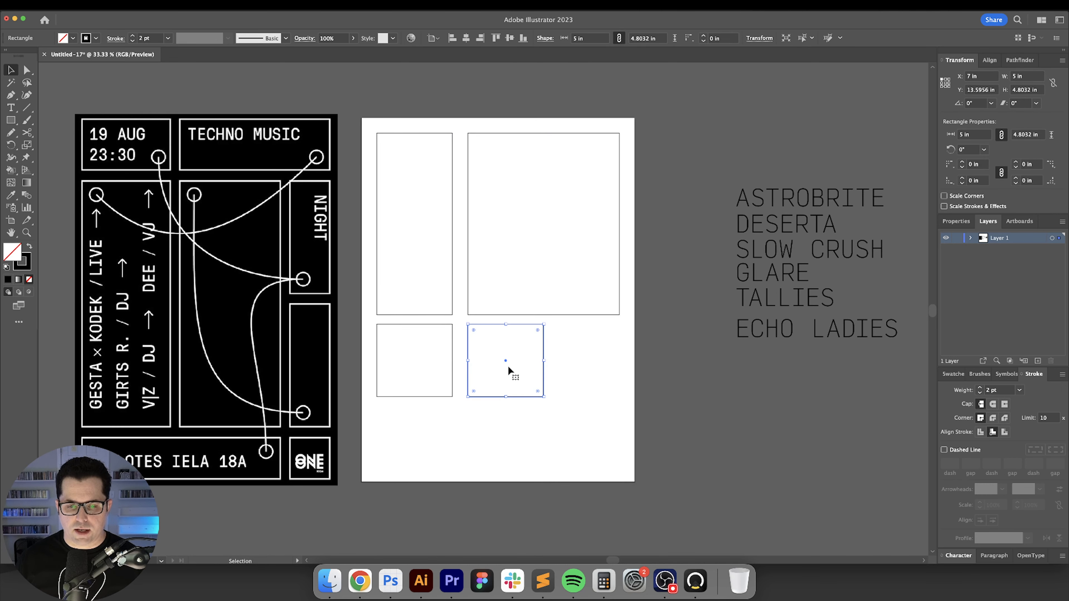
drag(544, 379, 620, 381)
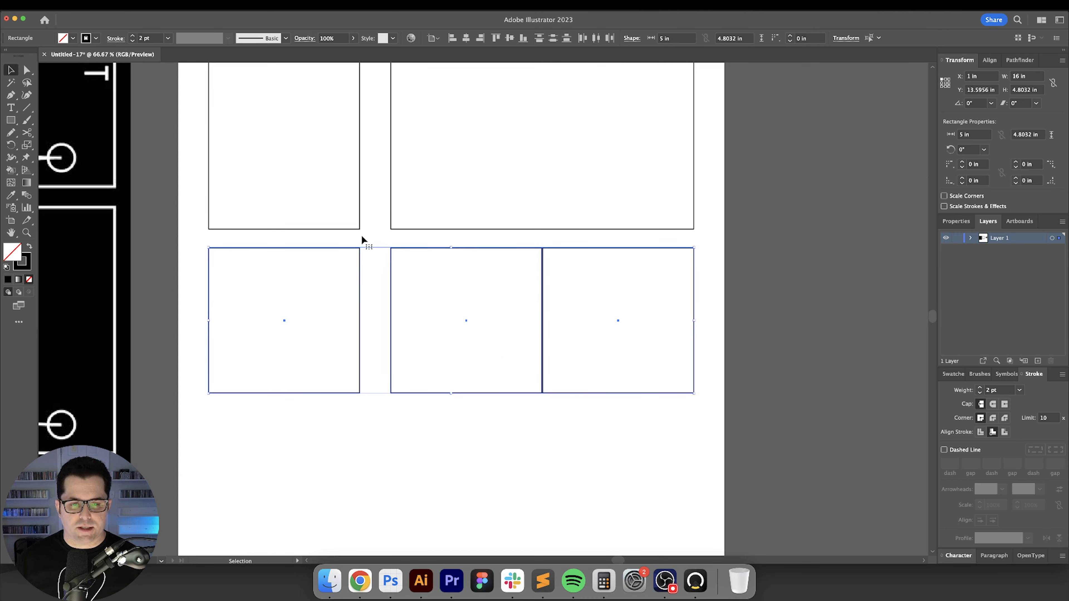
Step: Set a 1 in vertical gap between the left tall rectangle and the short box below, with the tall rectangle as key object
click(359, 249)
shift+click(342, 228)
click(990, 60)
click(296, 228)
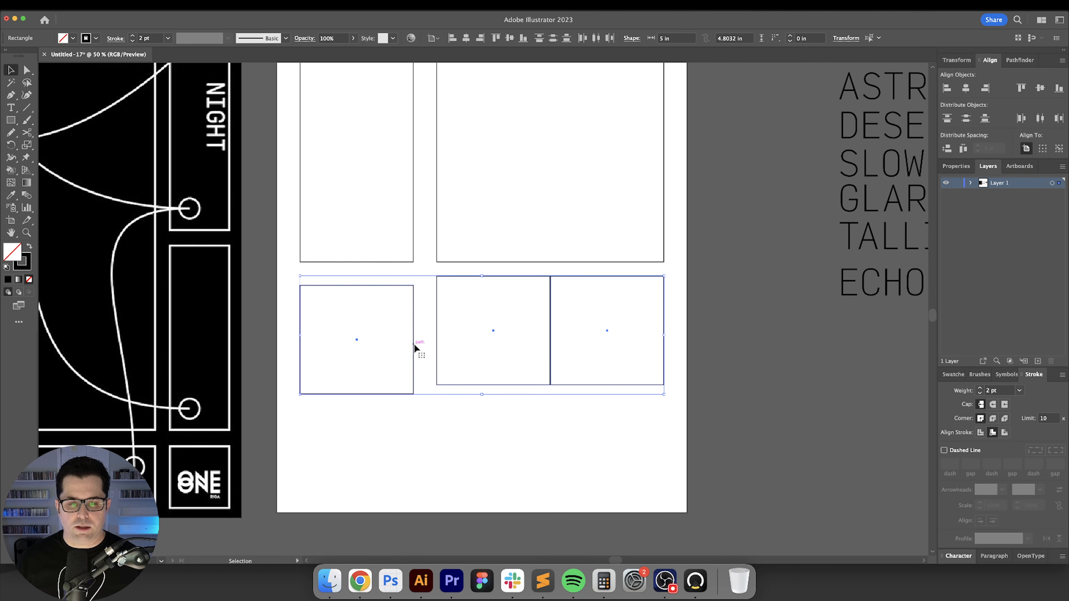
Step: Align the bottom edges of the three short boxes to the left box as the key object
click(414, 343)
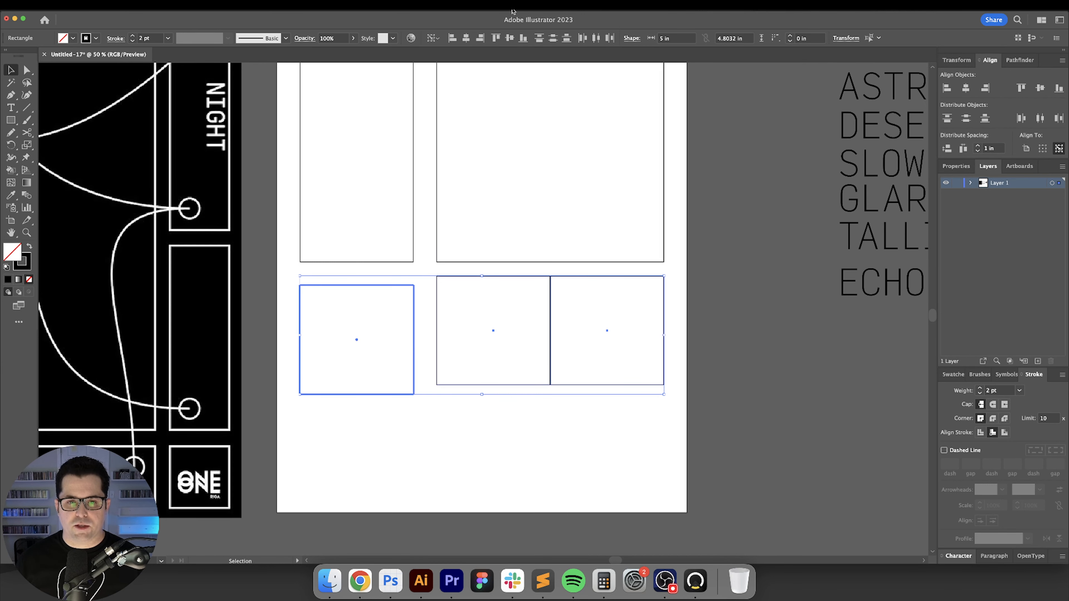
click(523, 42)
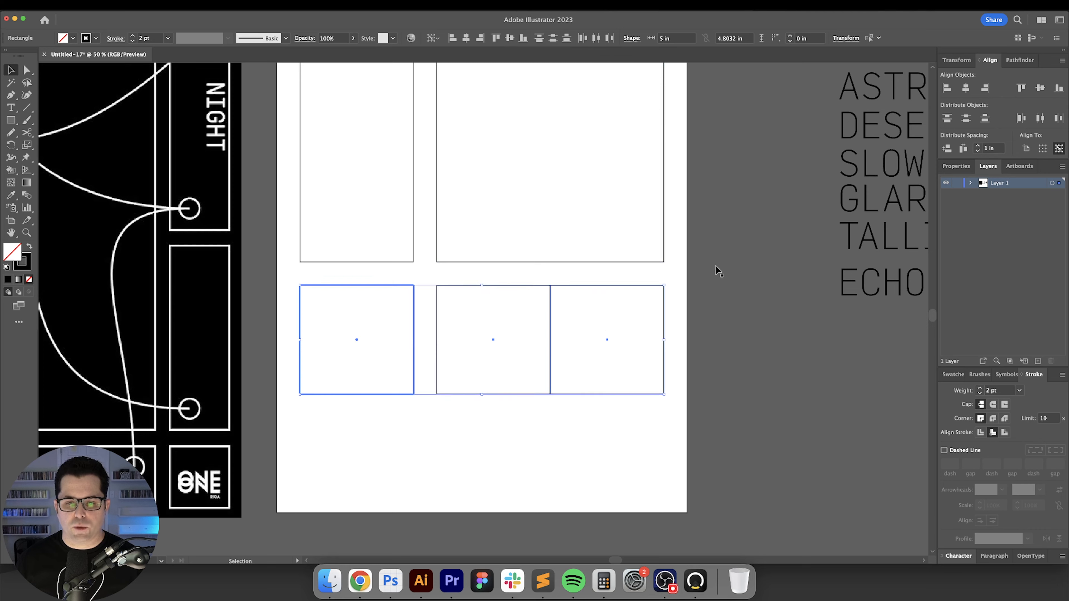
click(709, 235)
scroll(710, 235, down, 2)
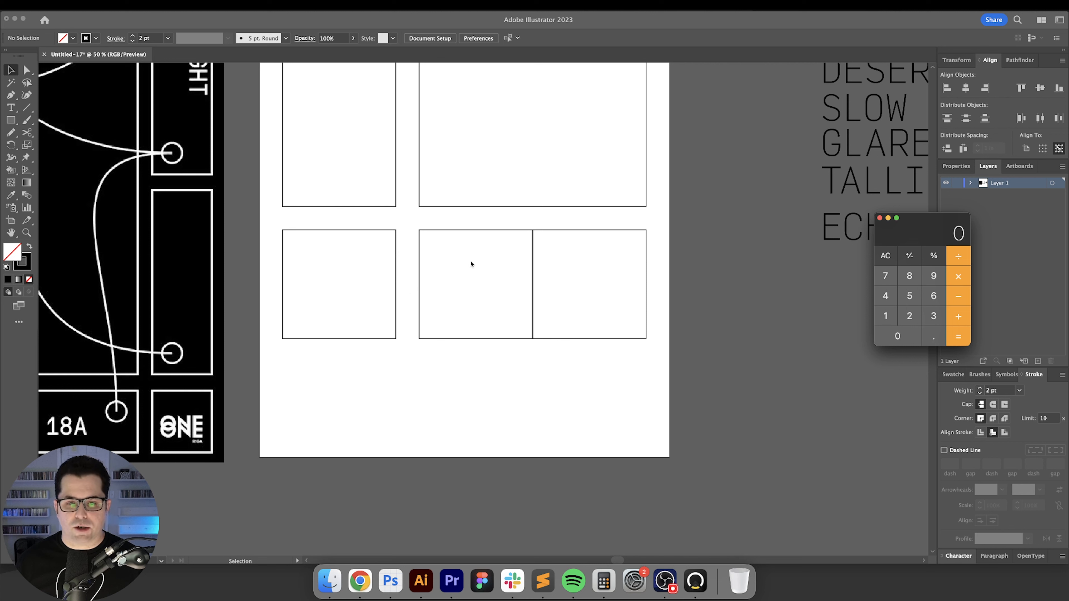
Step: Switch to the Calculator to work out the short boxes' width as 18 minus 4, divided by 3, and return to Illustrator
click(885, 258)
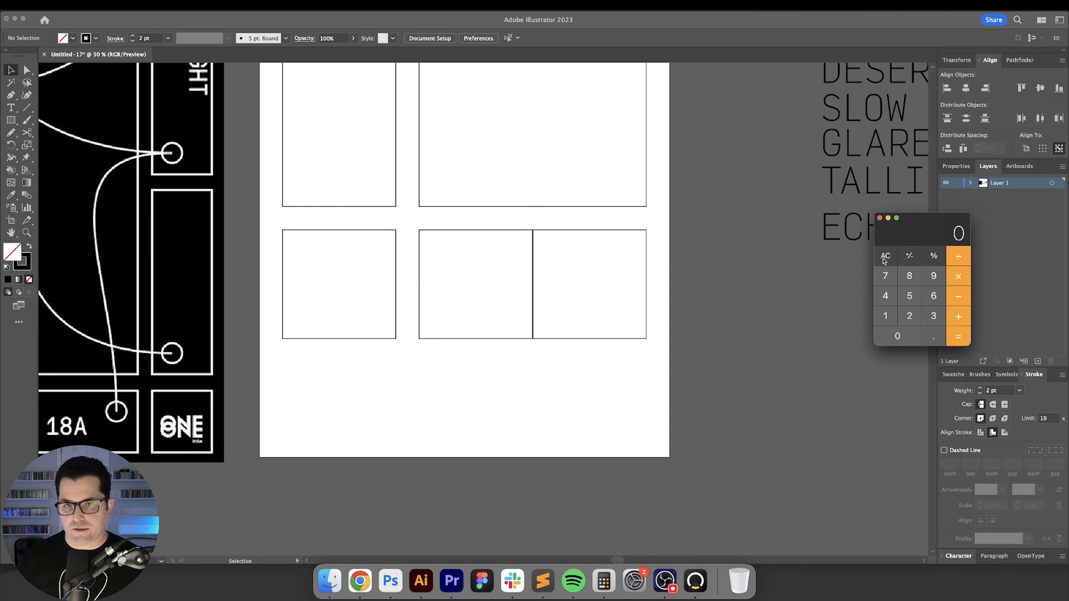
text(18)
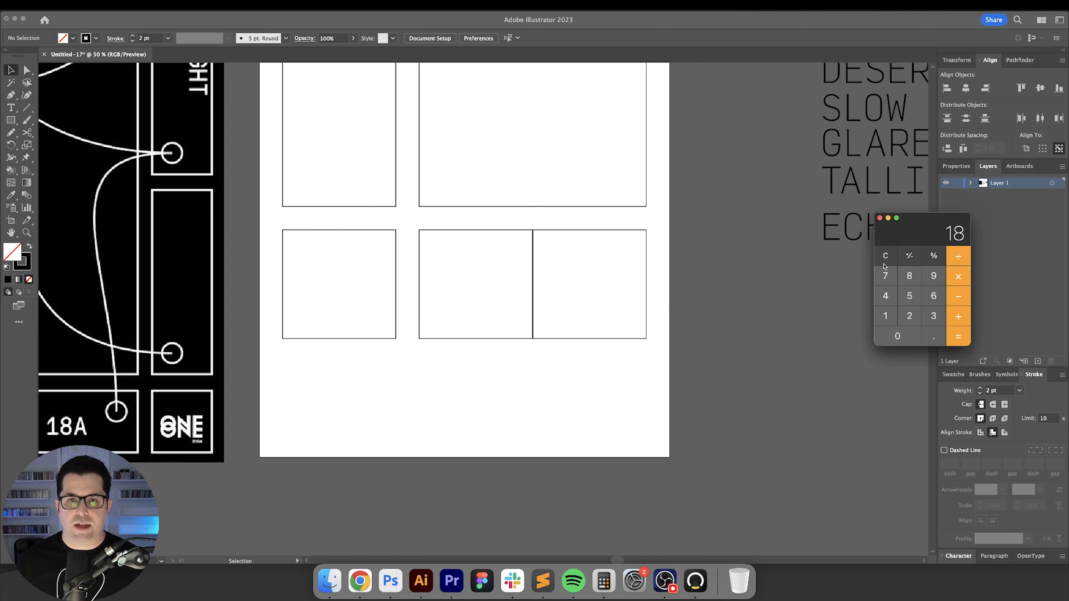
key(minus)
text(4)
key(minus)
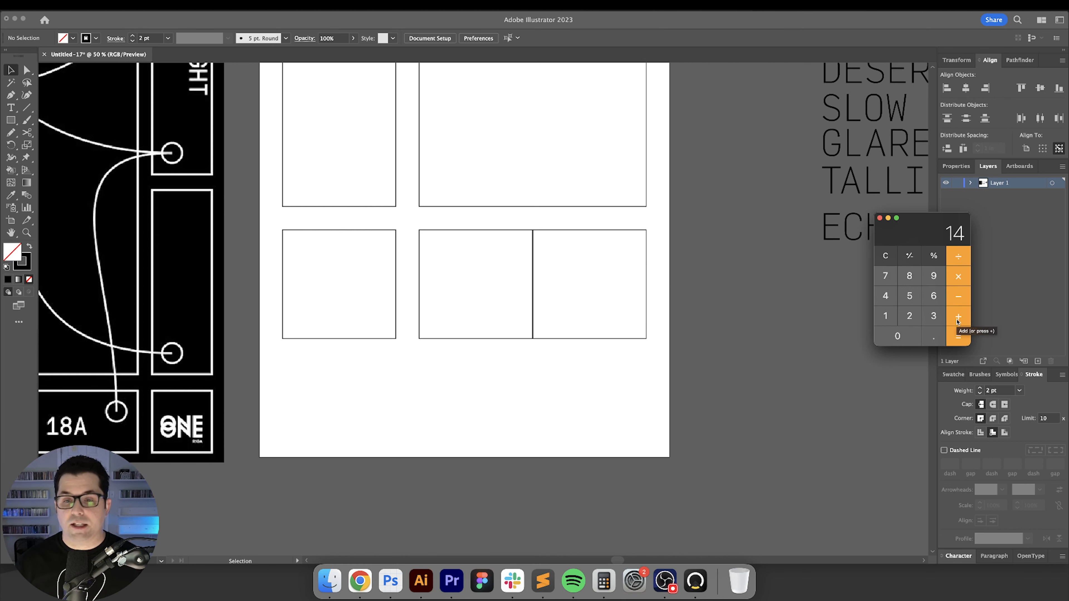
key(slash)
text(3)
key(Return)
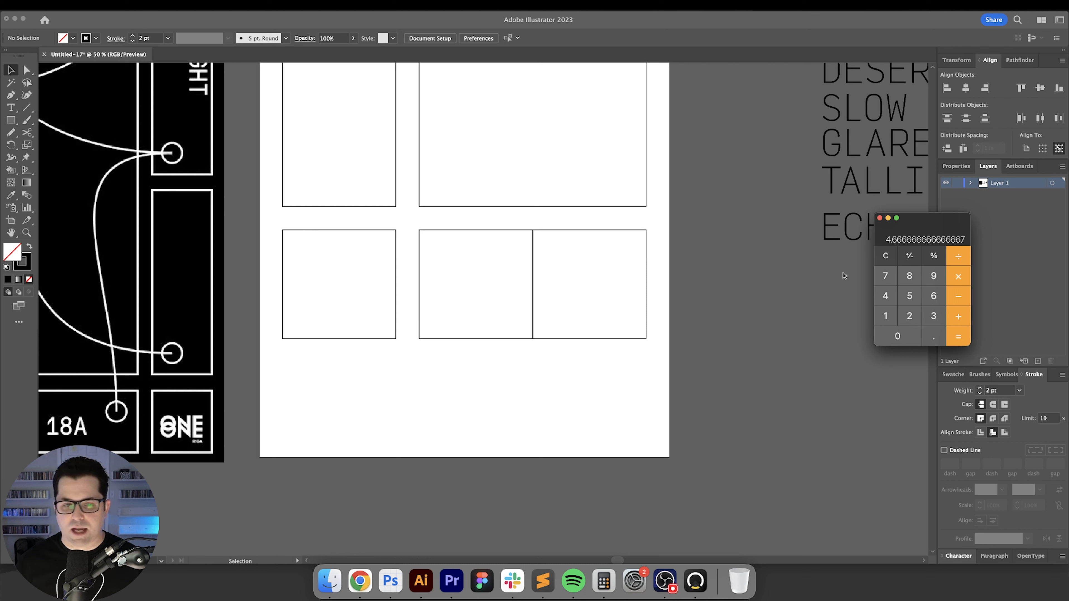
click(691, 285)
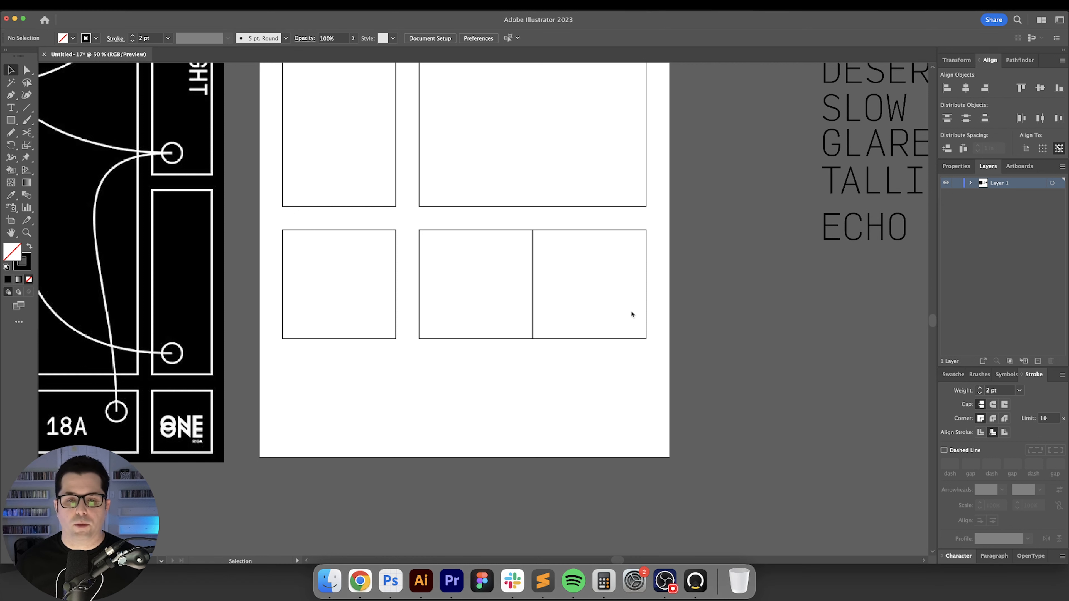
Step: Resize the three short boxes to 4.66 in wide and align the third one with the large rectangle's right edge
drag(338, 312, 337, 311)
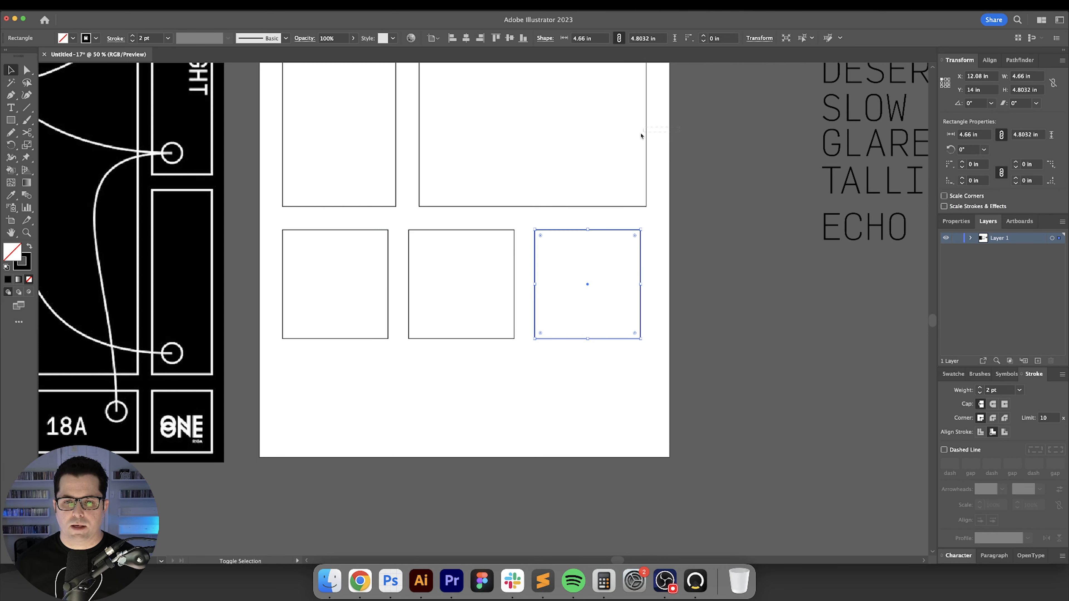
shift+click(646, 142)
click(646, 143)
click(480, 38)
Step: Distribute the horizontal spacing of the three short boxes evenly within the selection
drag(311, 295, 590, 300)
click(990, 60)
click(1043, 148)
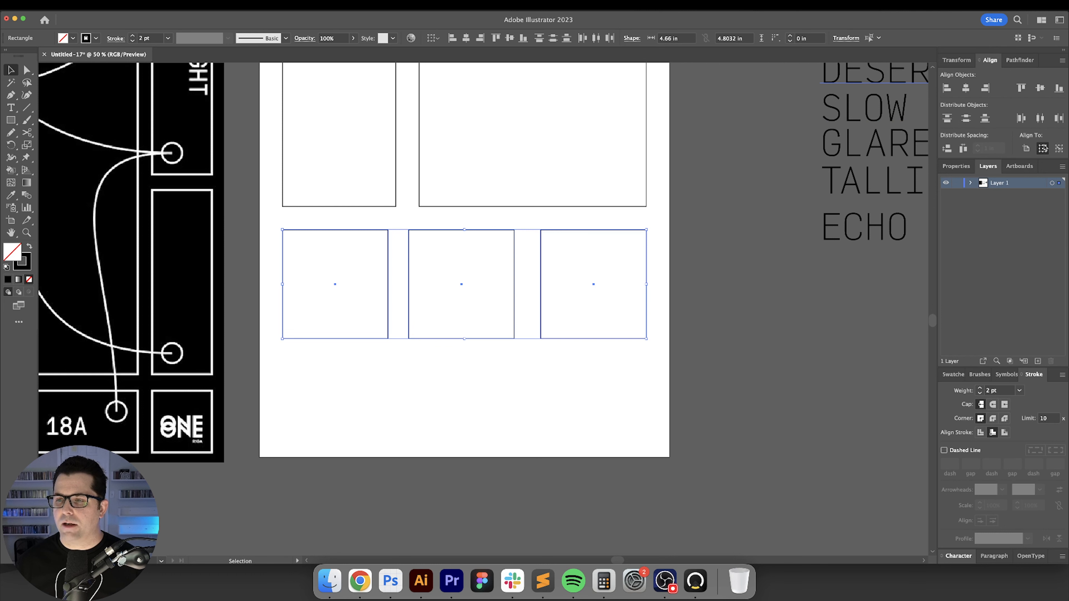
click(963, 148)
click(740, 268)
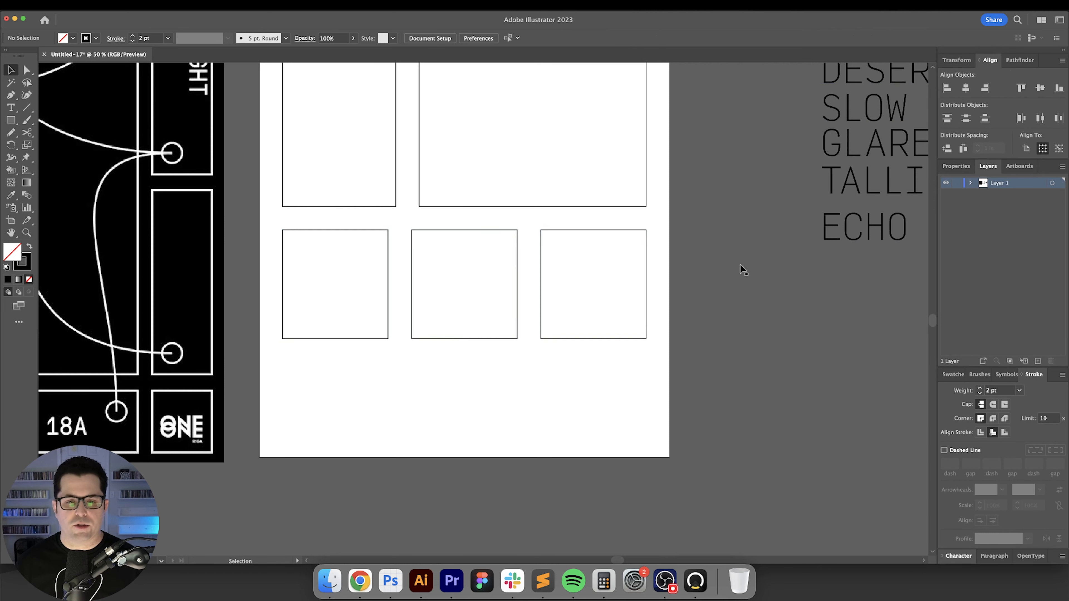
Step: Resize the two upper rectangles so their facing edges line up with the first and middle boxes in the row below
scroll(742, 274, up, 10)
click(450, 255)
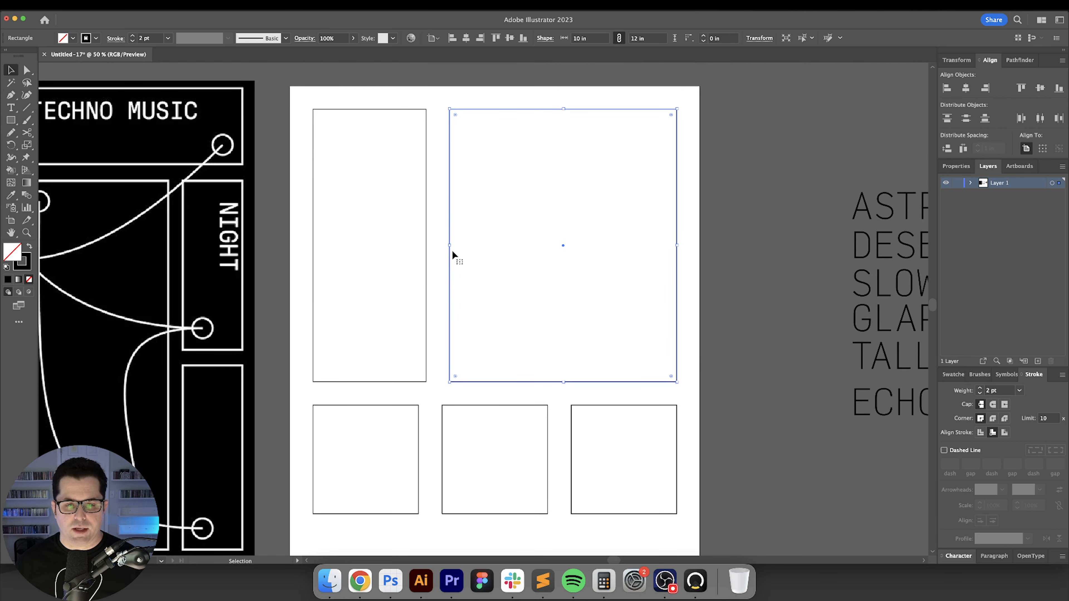
drag(450, 245, 442, 245)
click(487, 241)
click(426, 281)
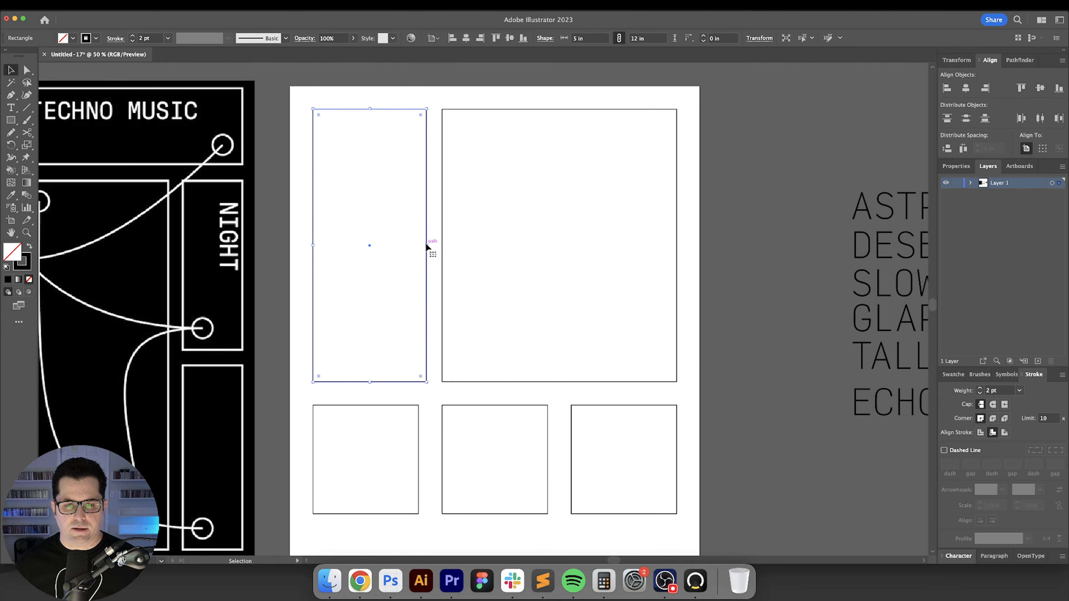
drag(426, 245, 419, 245)
click(507, 278)
Step: Duplicate the first short box downward and space the copy 1 in below it, with the original as key object
drag(524, 335, 519, 204)
scroll(522, 259, down, 1)
drag(538, 352, 541, 369)
drag(452, 277, 452, 383)
shift+click(443, 341)
click(443, 341)
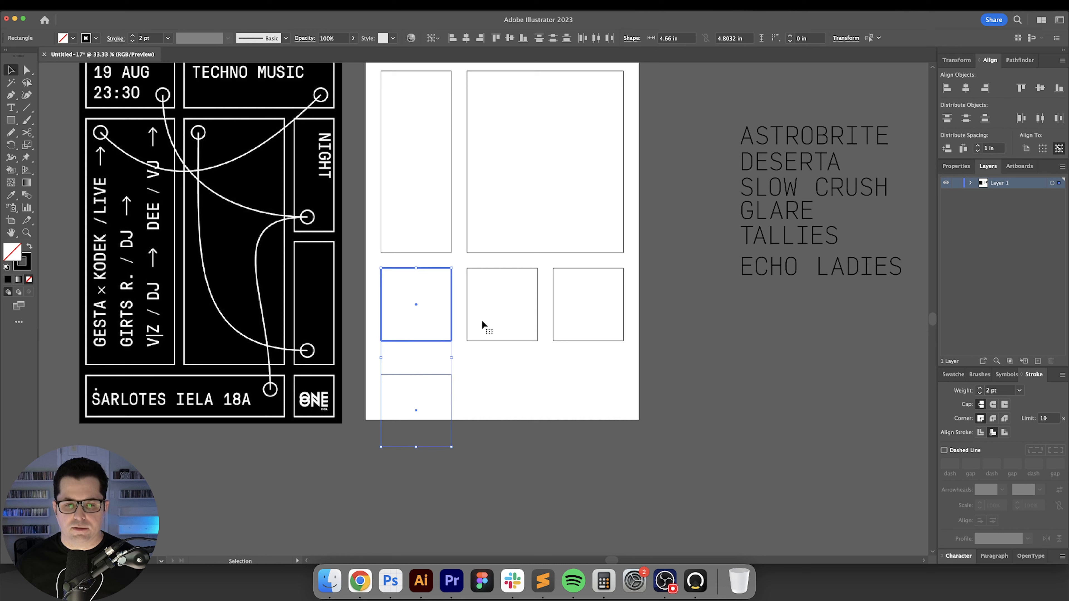
click(947, 148)
click(499, 434)
Step: Shorten the bottom-row box to a height of 3.1968 in so it keeps a 1 in bottom margin
scroll(450, 371, up, 2)
drag(432, 345, 431, 356)
drag(388, 281, 469, 377)
click(483, 397)
drag(522, 437, 403, 391)
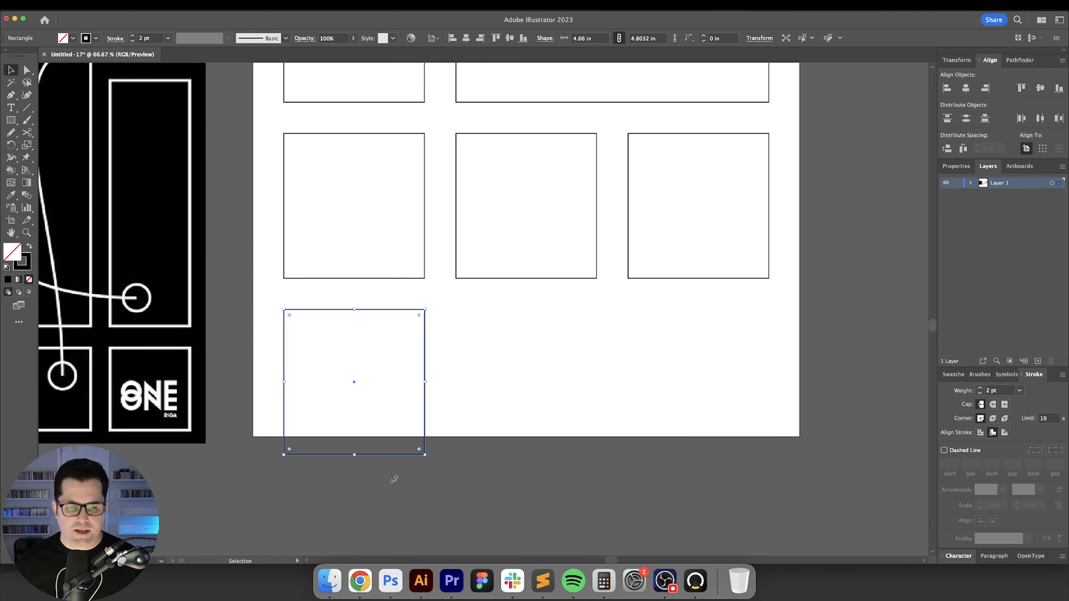
drag(356, 457, 354, 437)
click(955, 60)
click(1042, 89)
text(3.1968)
key(Return)
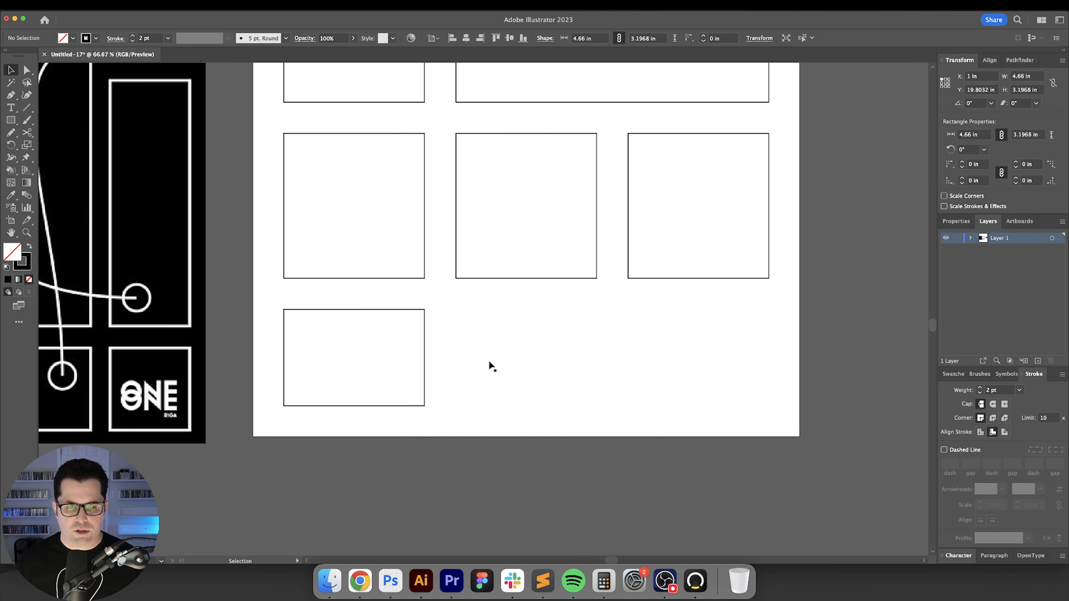
click(490, 362)
Step: Fill the bottom row with two 8 in wide boxes, the widened original and a copy, meeting at the page's centre
scroll(464, 363, right, 2)
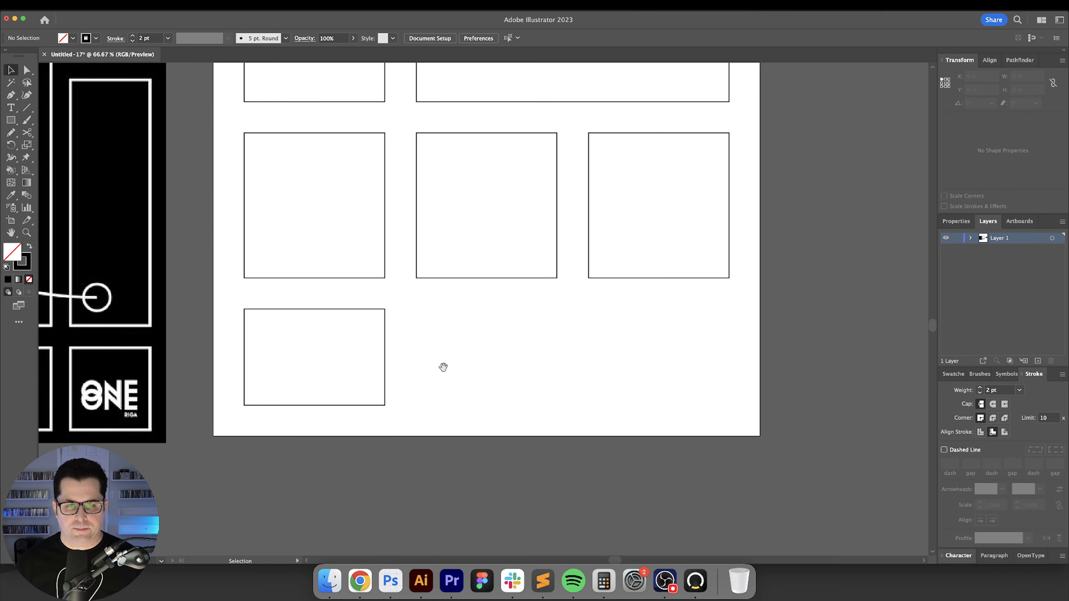
click(385, 364)
drag(385, 357, 470, 357)
click(384, 315)
drag(385, 310, 632, 310)
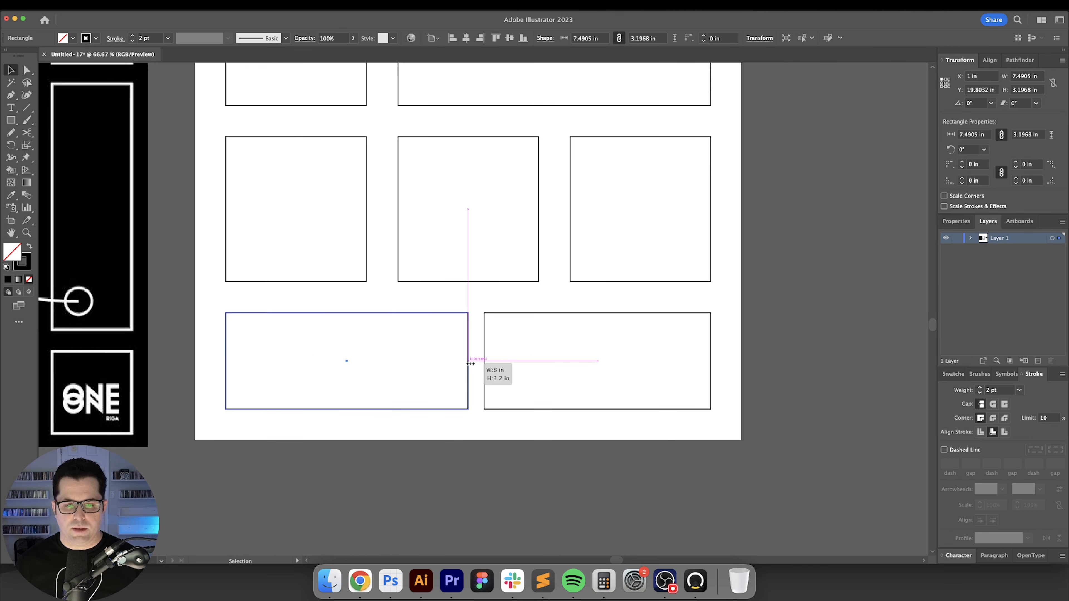
drag(470, 363, 469, 365)
click(484, 363)
Step: Narrow the left bottom-row box by 0.5 in to a width of 7.5 in, keeping its outer edge fixed
click(466, 365)
click(1032, 76)
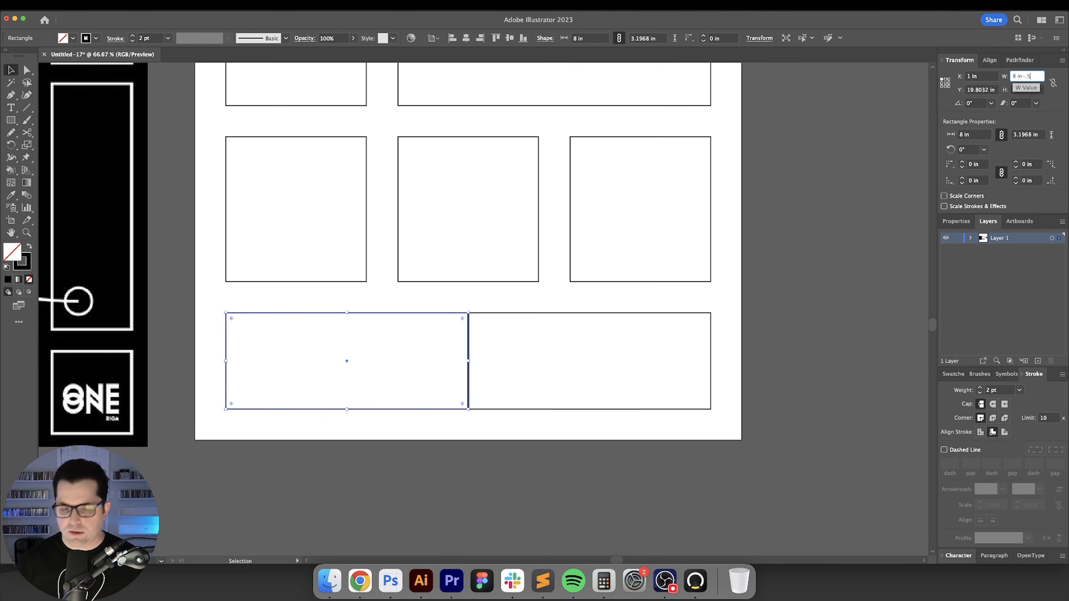
key(Return)
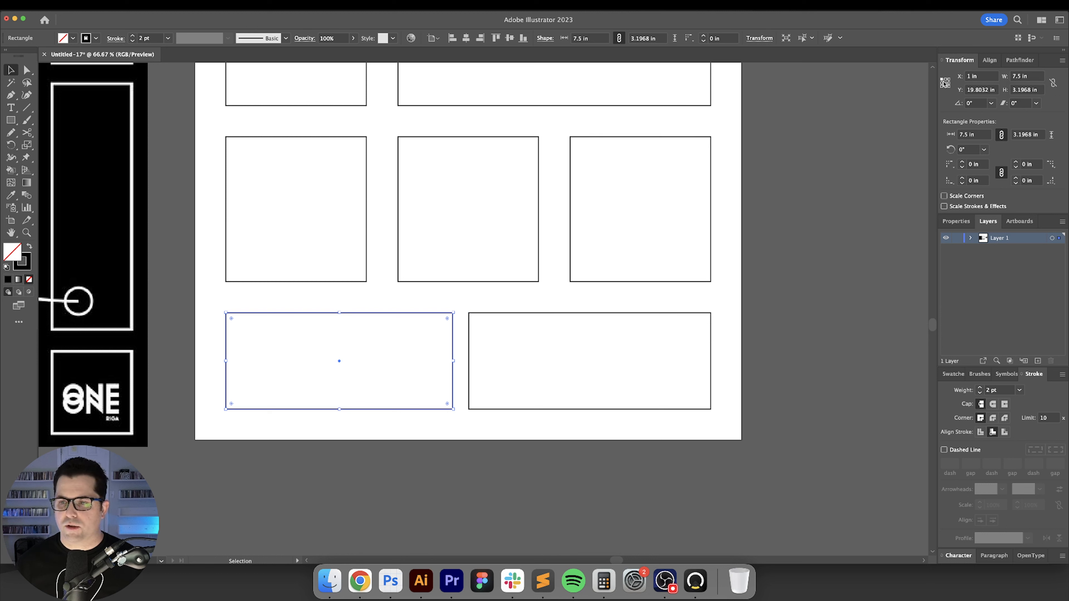
Step: Narrow the right bottom-row box by 0.5 in to 7.5 in wide, using a right-edge reference point
click(711, 325)
click(949, 83)
click(1031, 76)
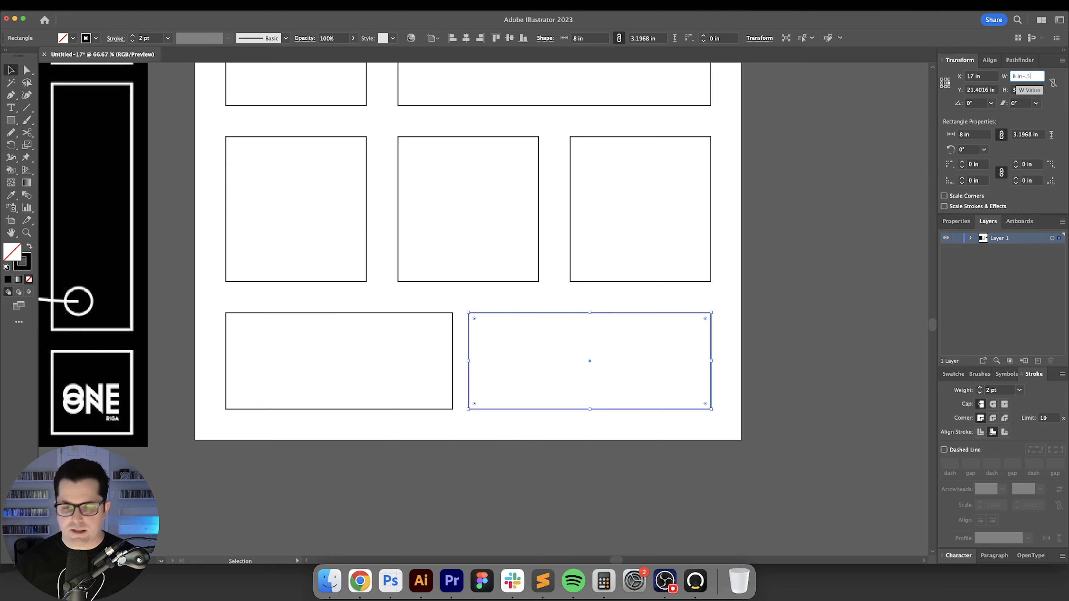
text(-.5)
key(Return)
click(820, 322)
key(super+0)
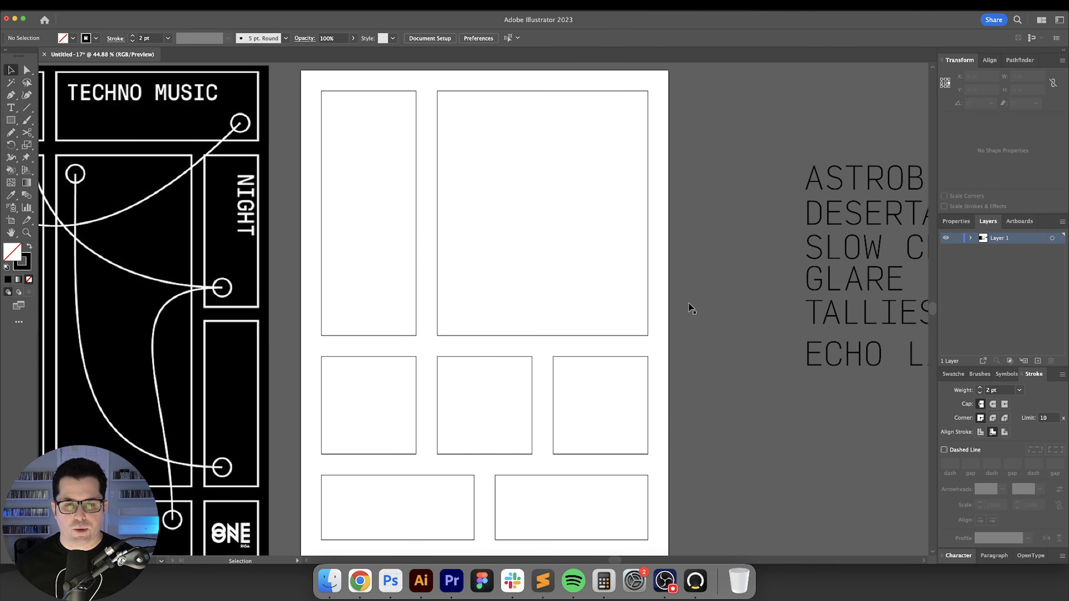
Step: Duplicate the ECHO LADIES text below the band list and change the copy's wording to BLUSHING
drag(676, 306, 702, 301)
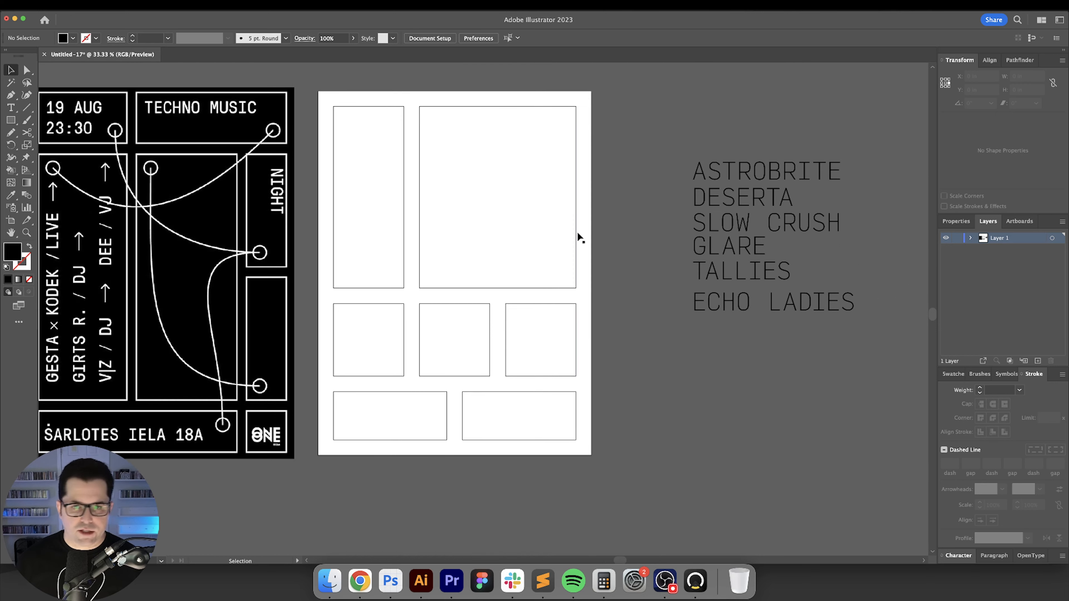
scroll(633, 270, right, 2)
scroll(708, 265, down, 3)
scroll(707, 265, right, 3)
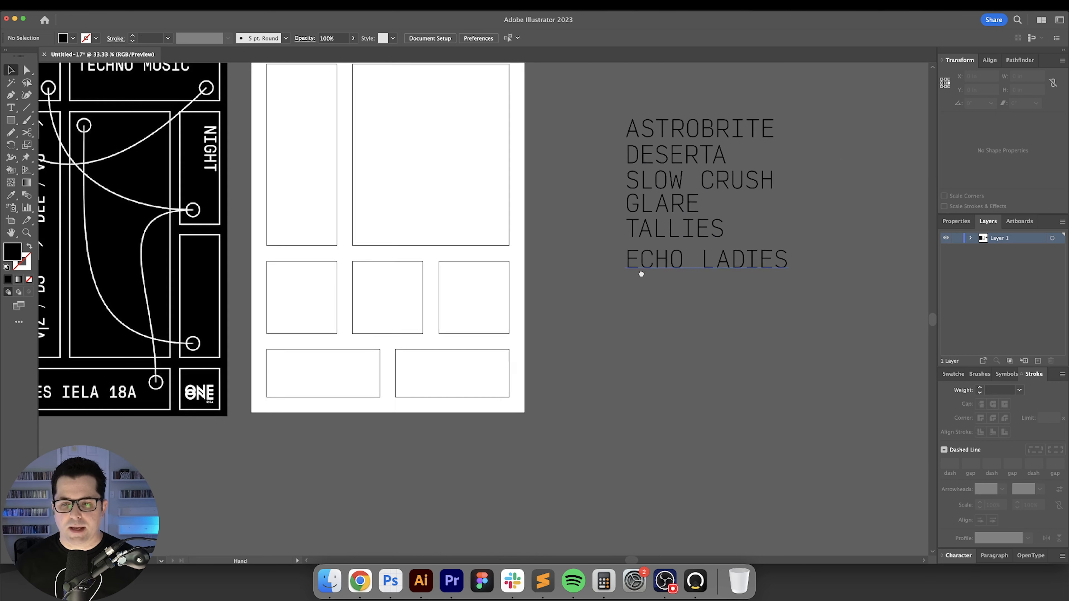
drag(697, 259, 697, 293)
double_click(697, 292)
triple_click(697, 292)
text(BLUSHING)
key(Escape)
Step: Place ASTROBRITE in the tall upper-left box, rotated 90°, and set its font size to 80 pt
scroll(737, 294, up, 7)
scroll(737, 294, left, 6)
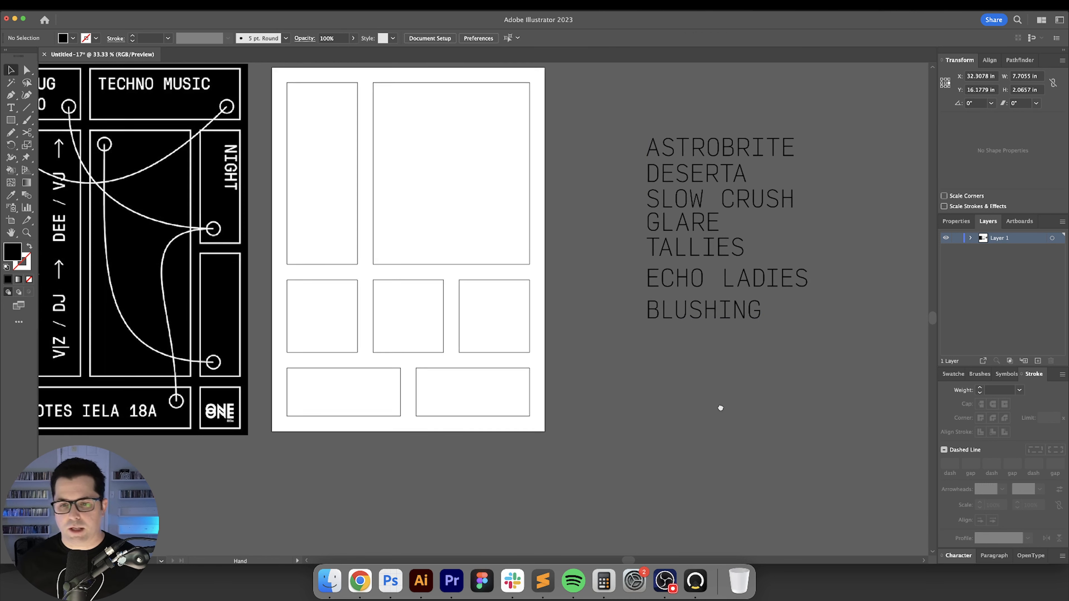
drag(834, 202, 370, 163)
drag(395, 248, 364, 249)
click(535, 36)
text(100)
key(Return)
click(537, 40)
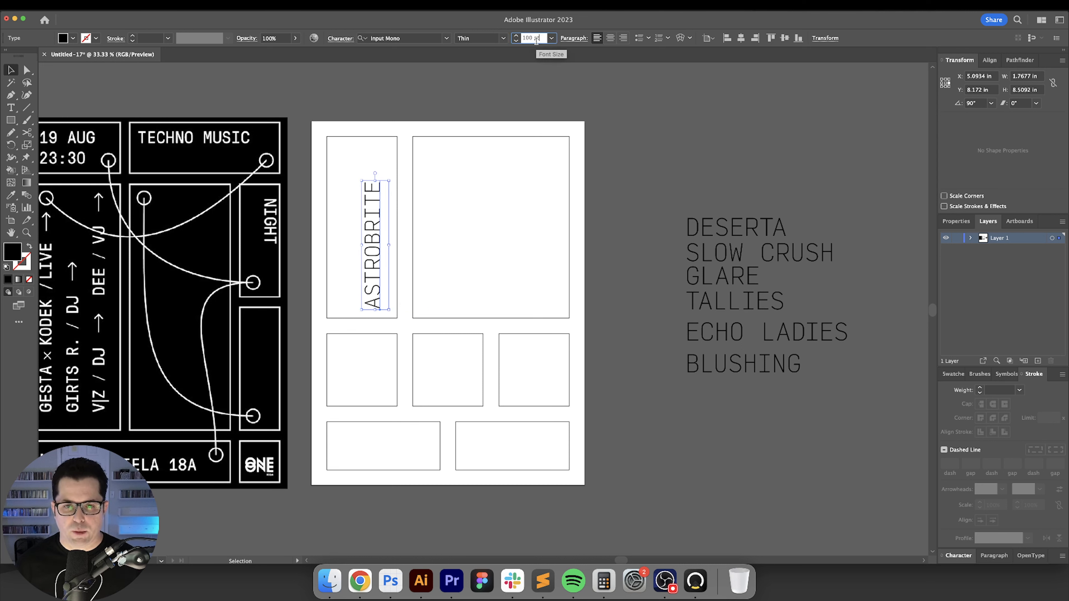
click(645, 153)
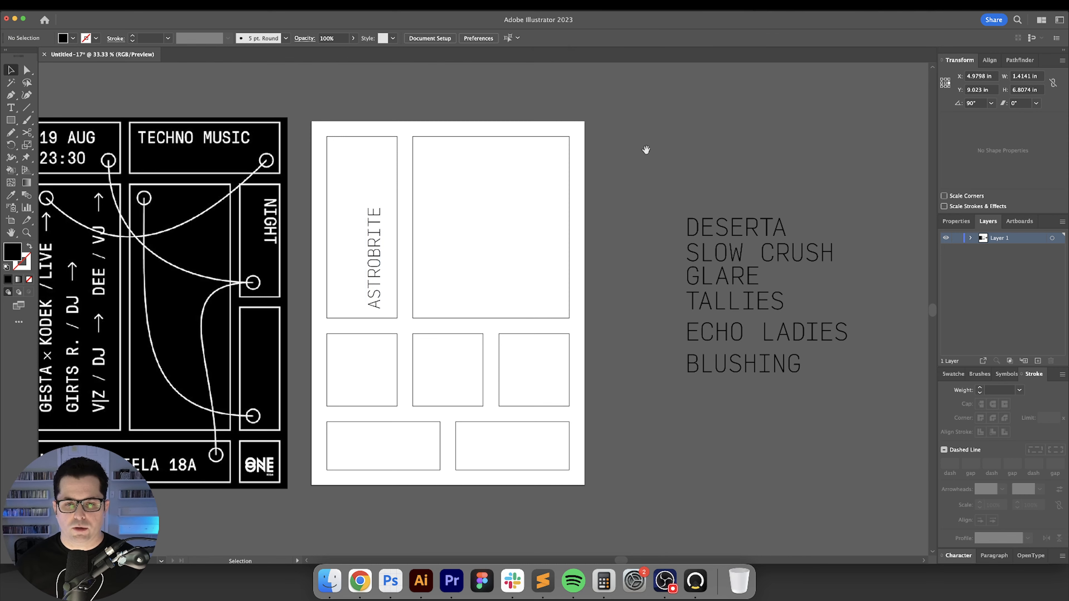
drag(645, 153, 692, 128)
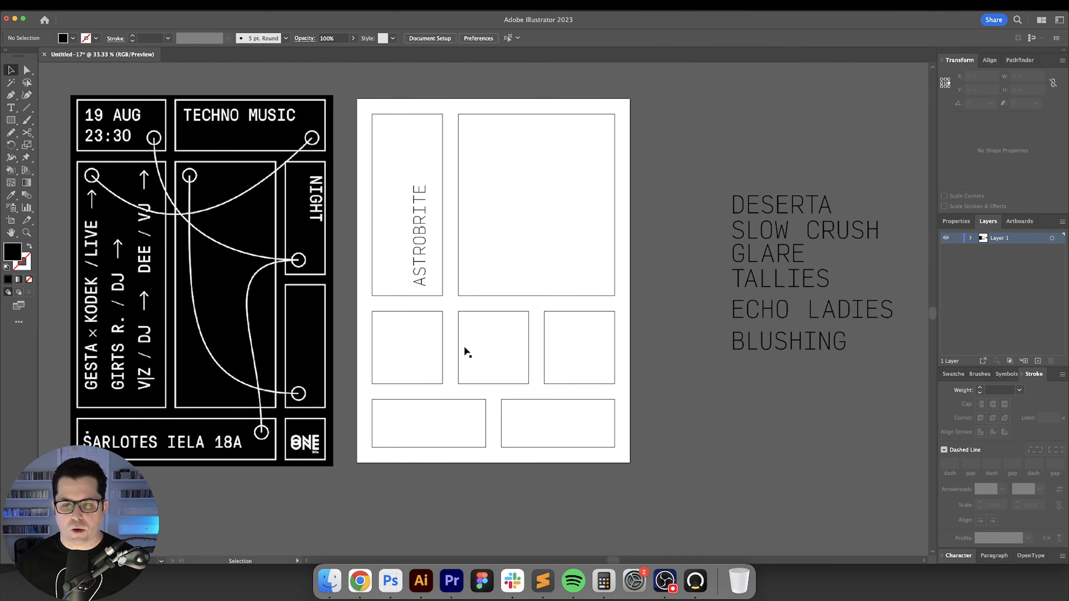
Step: Move DESERTA into the first short box and match its text style to ASTROBRITE with the Eyedropper
scroll(664, 304, right, 3)
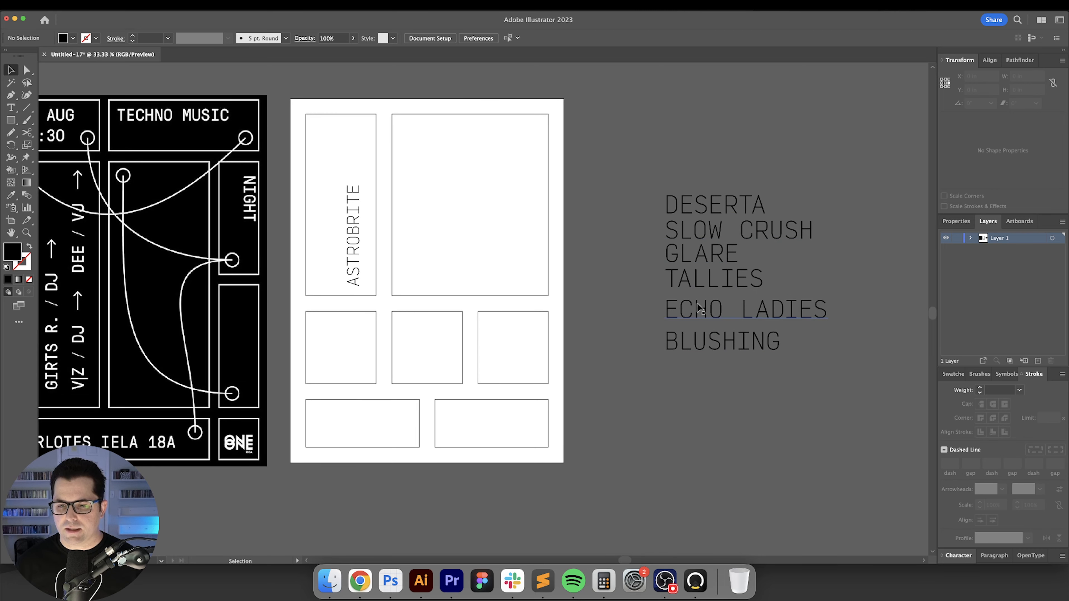
scroll(759, 300, left, 2)
drag(779, 201, 390, 352)
key(i)
click(388, 241)
key(v)
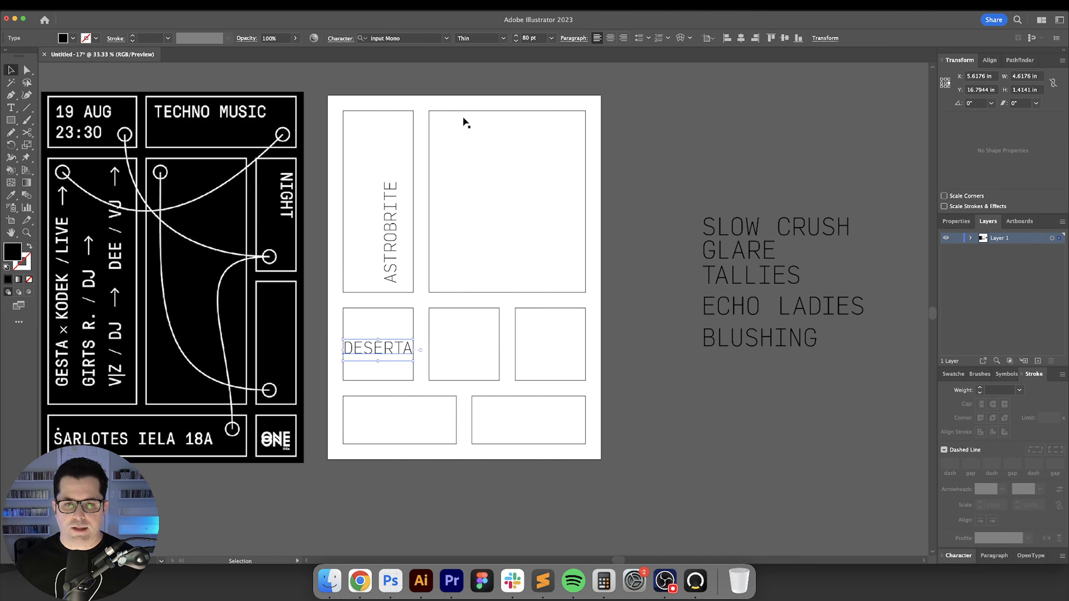
Step: Set the font size of both ASTROBRITE and DESERTA to 70 pt
shift+click(391, 236)
click(542, 38)
text(70)
key(Return)
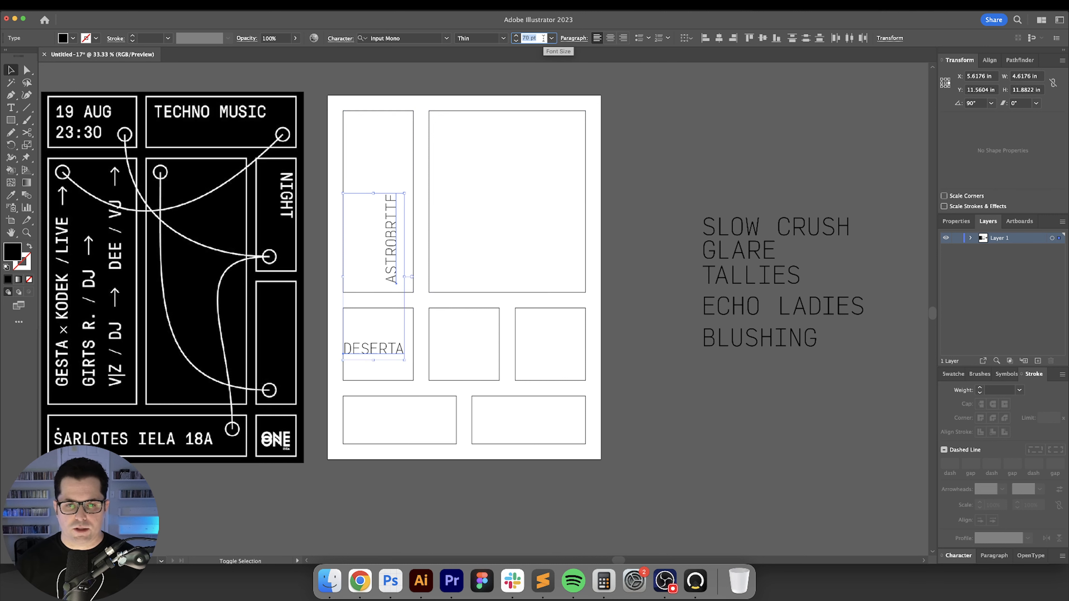
key(Return)
click(658, 112)
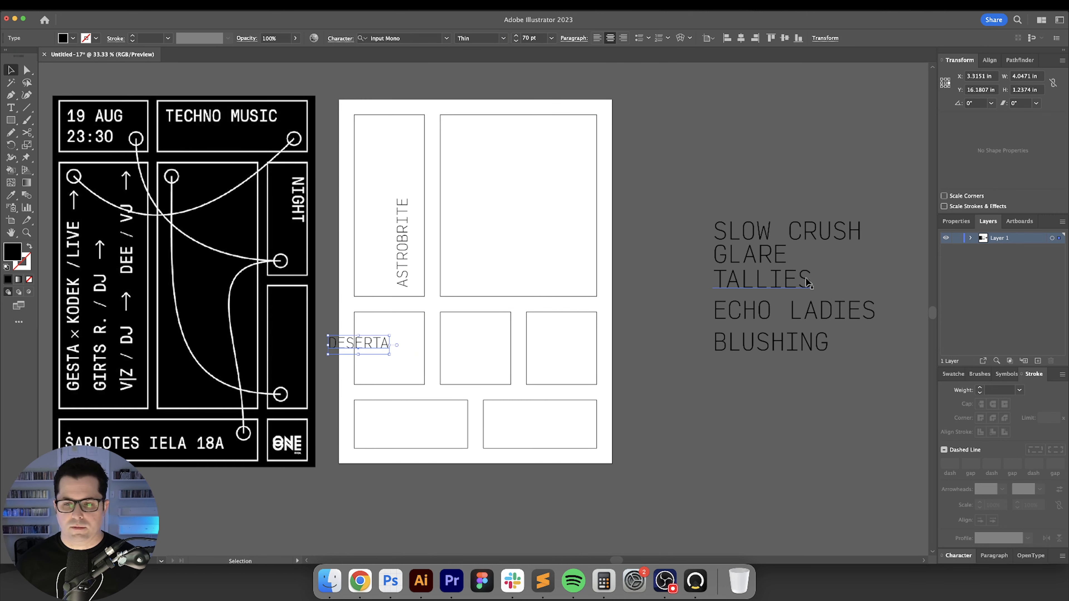
Step: Centre-align the GLARE and TALLIES text and copy DESERTA's text style onto both with the Eyedropper
click(773, 253)
shift+click(791, 274)
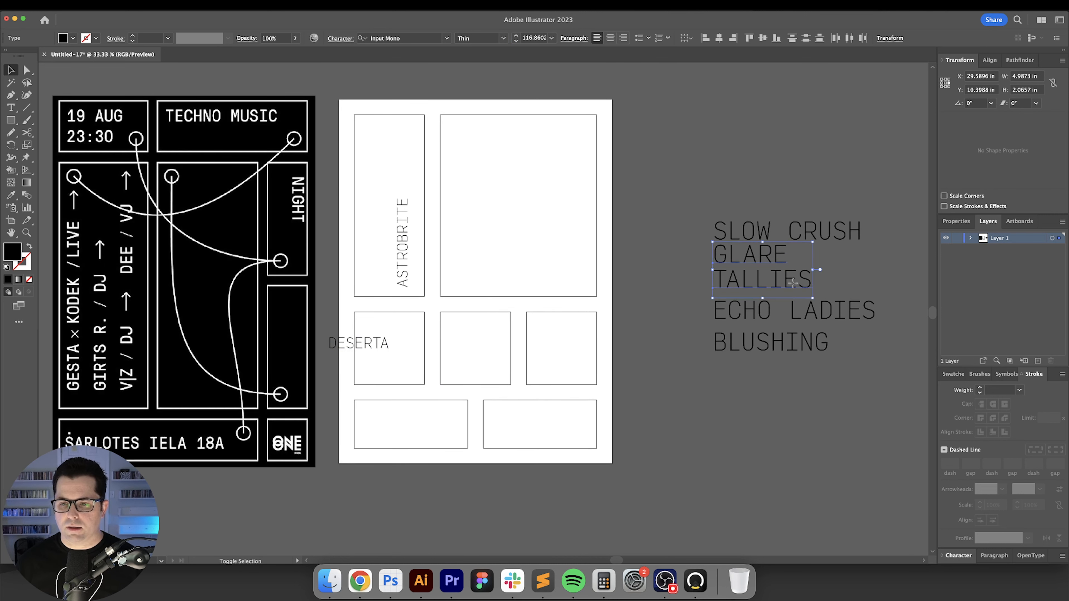
click(611, 39)
key(i)
click(377, 342)
key(v)
click(700, 168)
Step: Move GLARE into the middle short box and TALLIES into the third short box
drag(740, 246, 506, 337)
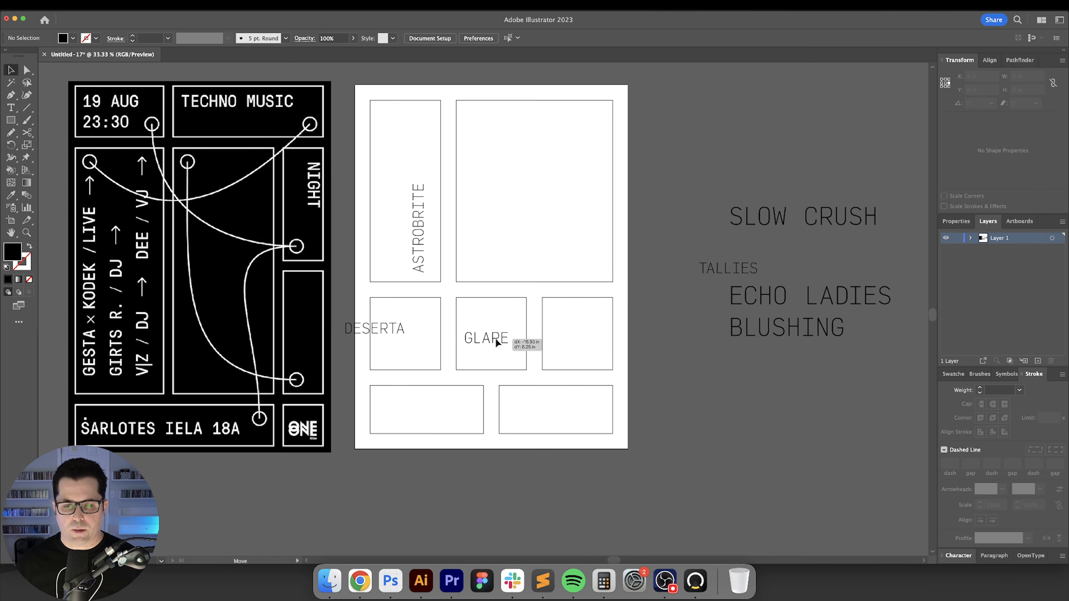
click(734, 272)
drag(736, 272, 582, 323)
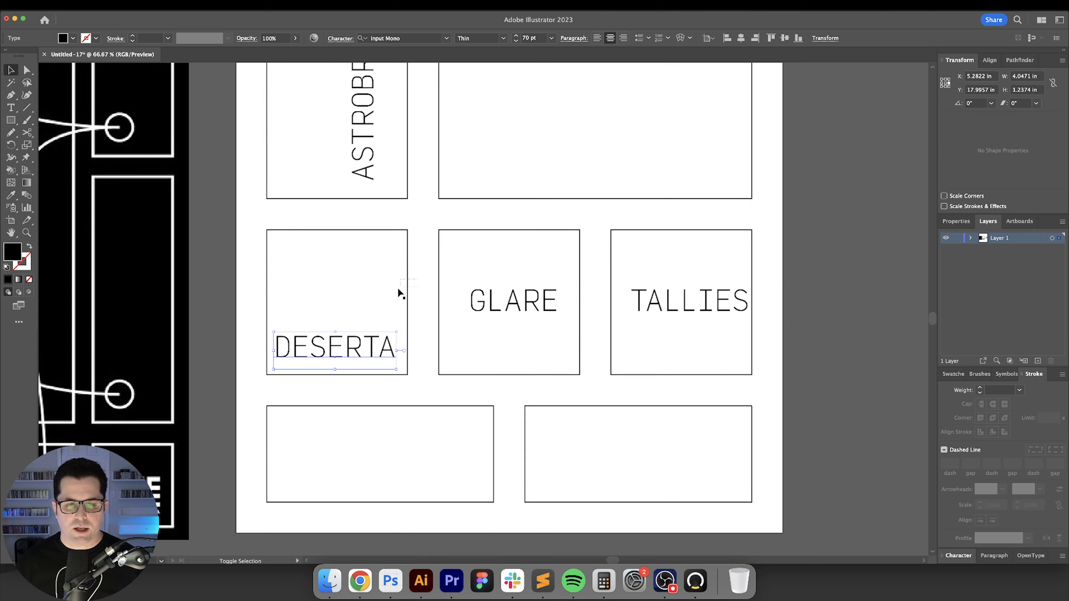
Step: Centre DESERTA horizontally within the first short box
shift+click(405, 288)
click(369, 38)
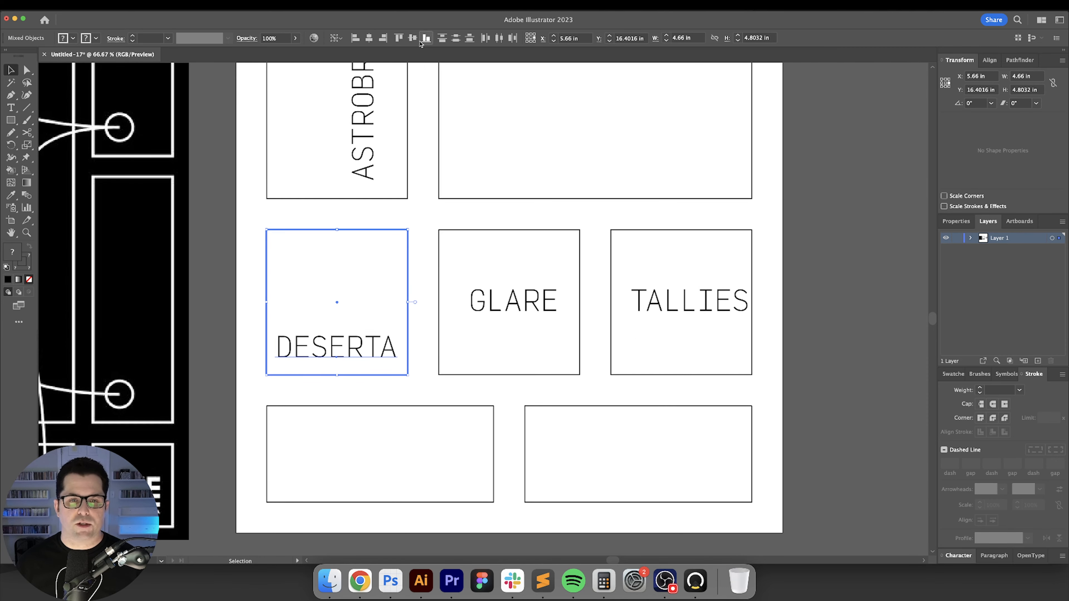
drag(421, 231, 387, 209)
click(391, 215)
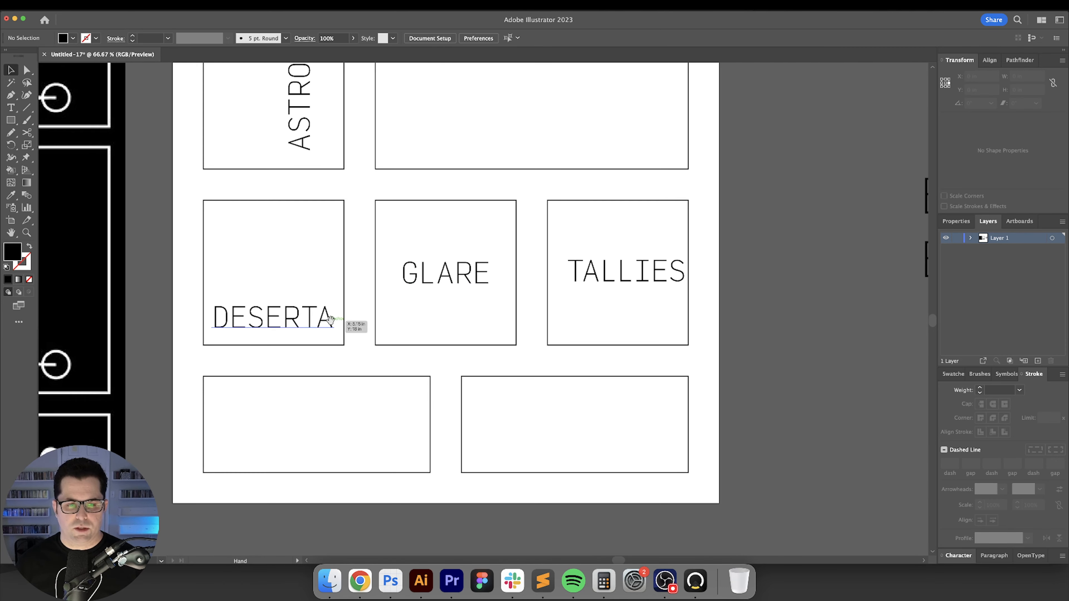
Step: Align the bottom of the DESERTA lettering with the bottom edge of its box
drag(334, 319, 489, 307)
scroll(411, 318, up, 5)
click(448, 287)
shift+click(506, 394)
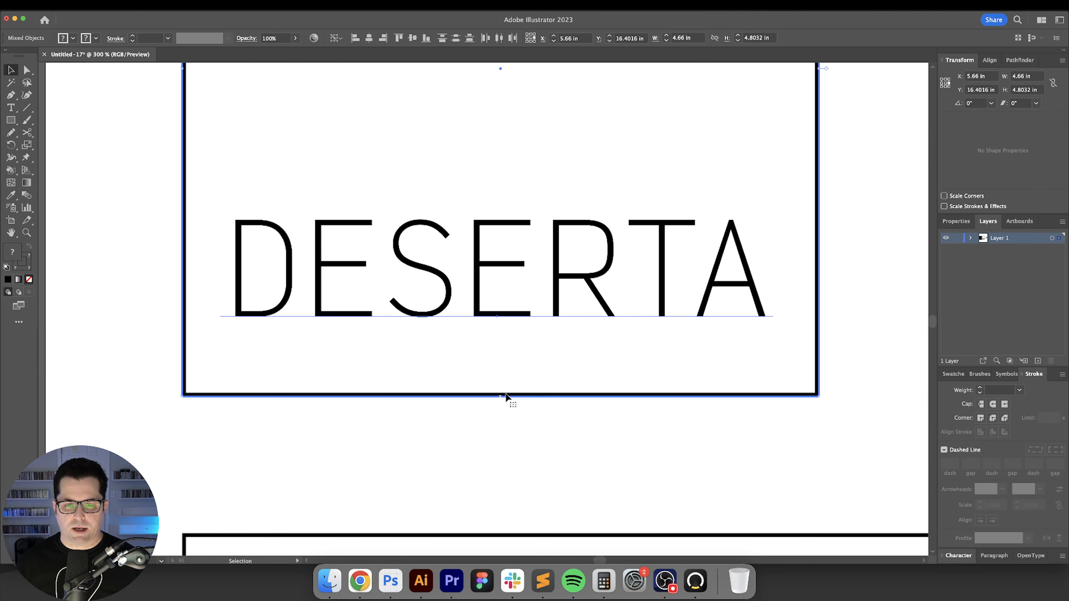
click(426, 38)
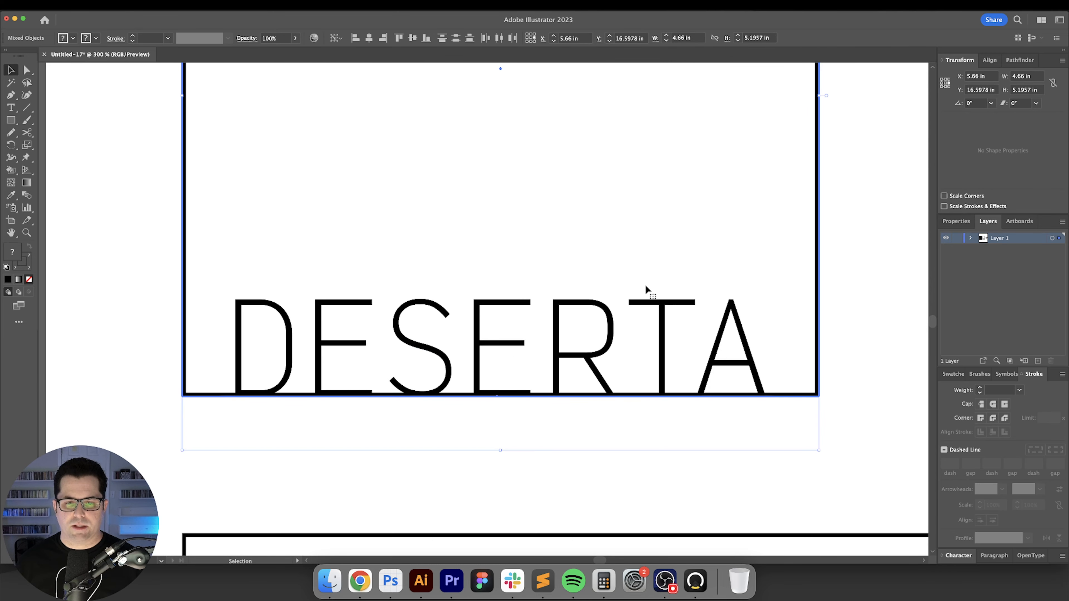
Step: Move DESERTA straight up with the Move command, leaving about 1 in between the lettering and its box's bottom edge
click(839, 329)
click(730, 342)
key(Return)
key(Tab)
text(-.5)
key(Tab)
key(shift+Tab)
key(shift+Tab)
text(0)
key(Tab)
key(shift+Tab)
key(Tab)
key(Down)
key(Return)
Step: Centre GLARE and TALLIES in their short boxes, then align TALLIES to the top edge of its box
scroll(596, 374, down, 3)
drag(700, 368, 444, 323)
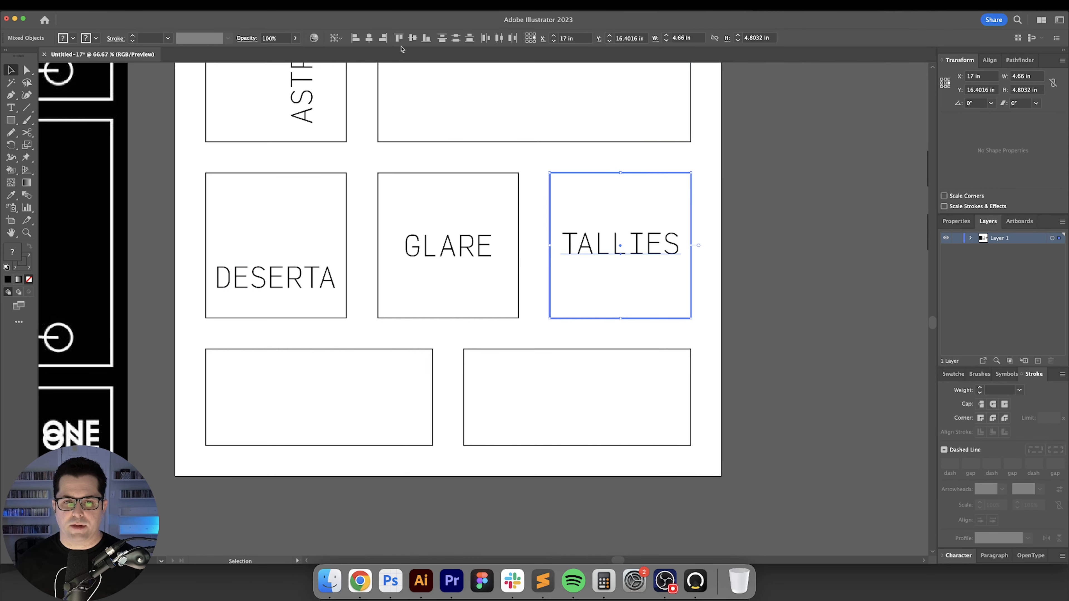
click(399, 38)
click(745, 237)
Step: Move TALLIES down 1 in from its box's top edge with the Move command
click(662, 181)
key(Return)
key(Tab)
text(1)
key(Return)
click(752, 239)
Step: Change the font weight of ASTROBRITE, DESERTA, GLARE and TALLIES to Light
scroll(766, 252, down, 1)
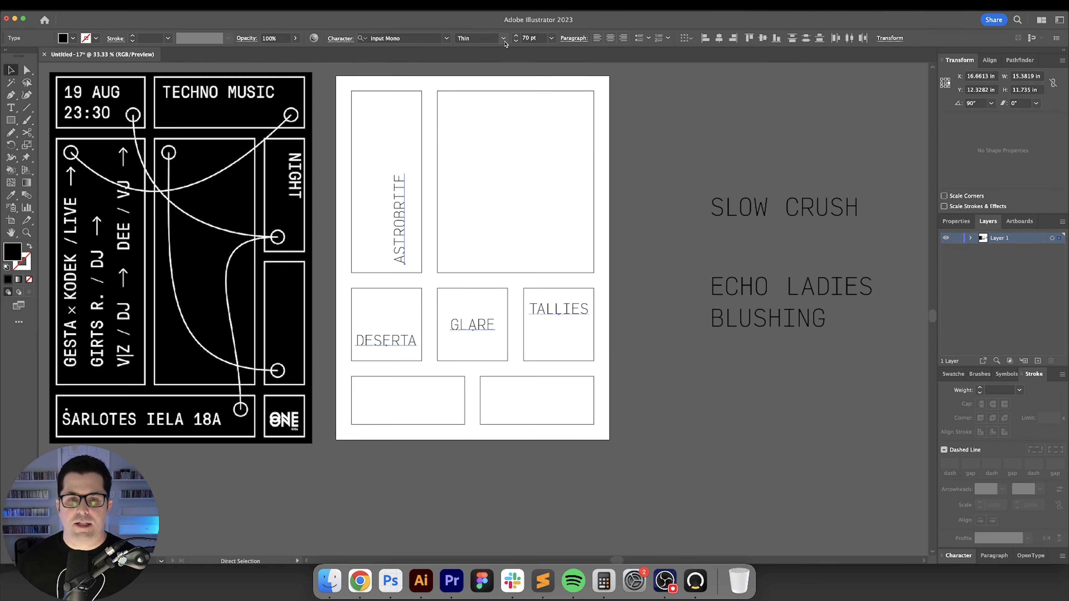
click(504, 39)
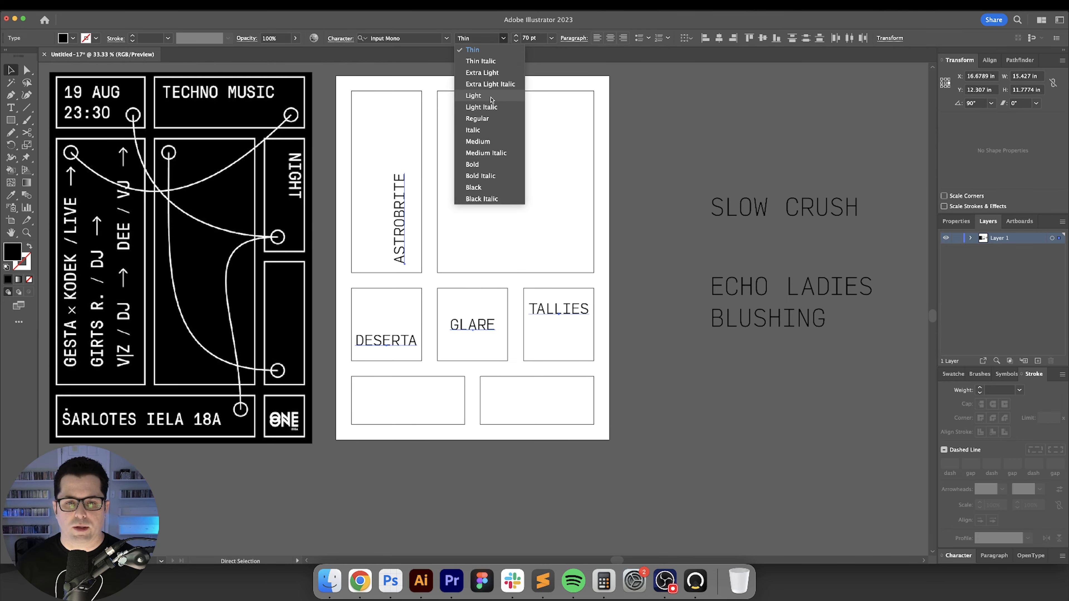
click(477, 119)
Step: Place SLOW CRUSH in 70 pt Light at the large box's lower-right corner, offset -1 in horizontally and vertically
click(664, 208)
drag(662, 232, 665, 239)
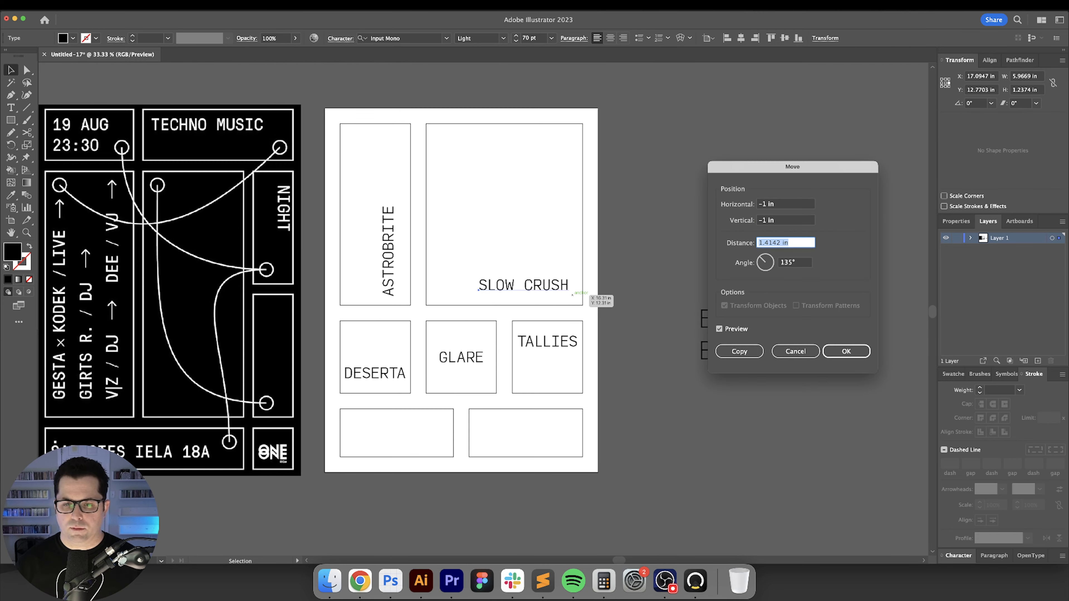
key(Return)
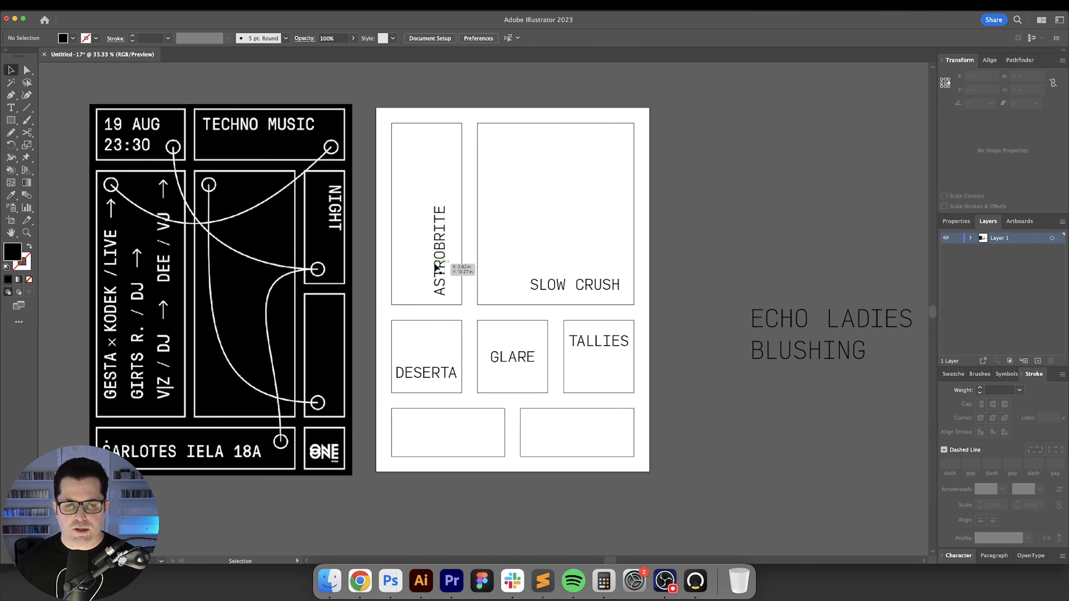
Step: Centre ASTROBRITE horizontally and vertically within the tall upper-left box
click(439, 270)
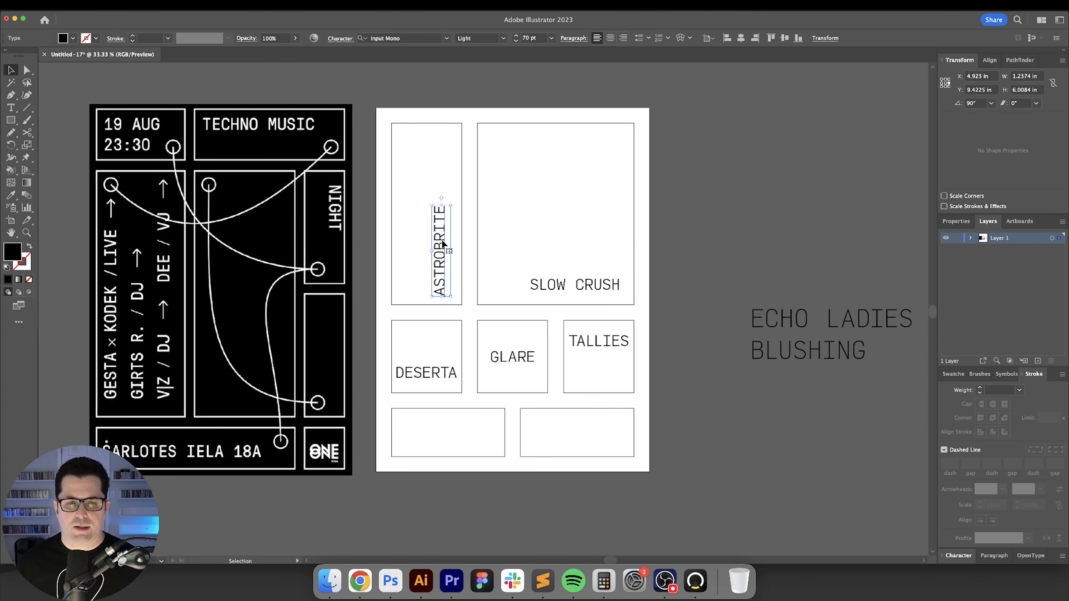
shift+click(462, 171)
click(372, 38)
click(415, 39)
click(734, 193)
Step: Match ECHO LADIES and BLUSHING to the 70 pt Light style and move them into the two bottom-row boxes
drag(792, 257, 772, 220)
drag(826, 281, 436, 405)
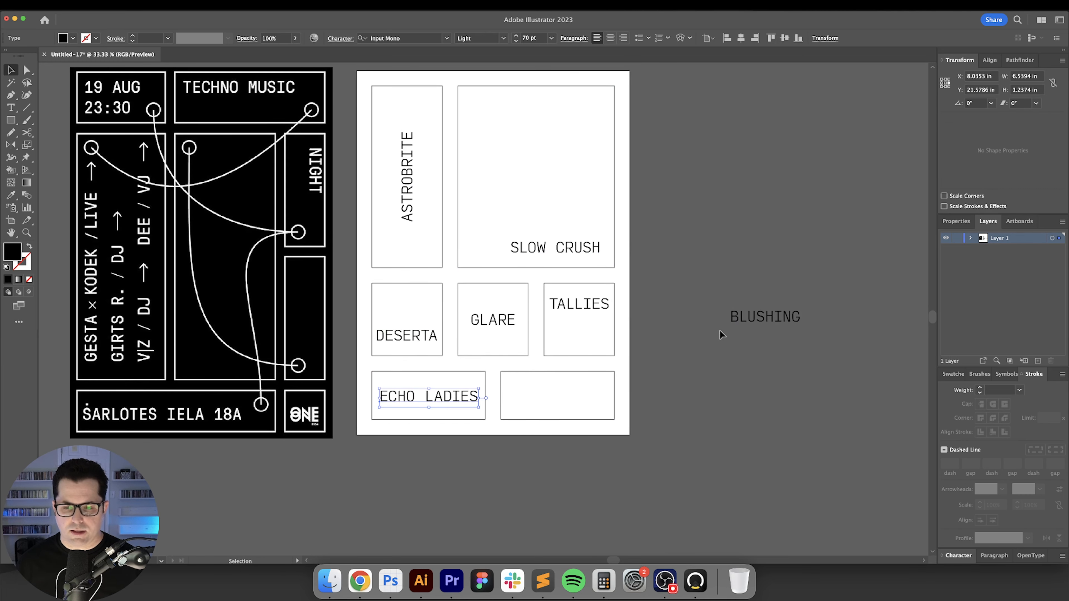
drag(753, 317, 601, 339)
Step: Centre ECHO LADIES and BLUSHING horizontally and vertically within their bottom-row boxes
scroll(527, 394, up, 3)
drag(386, 260, 434, 376)
click(667, 280)
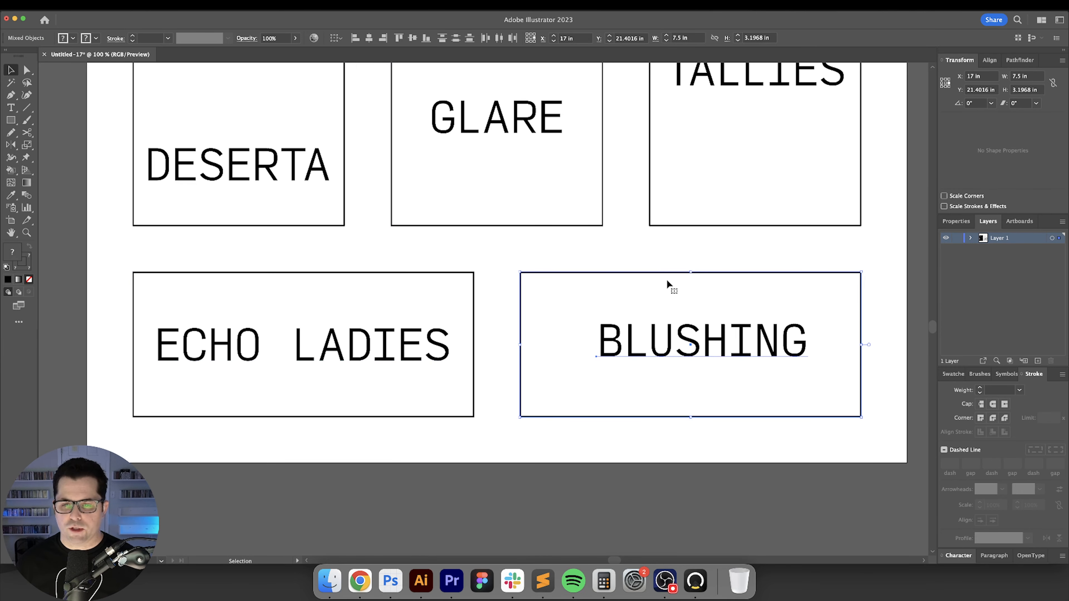
click(668, 273)
click(355, 38)
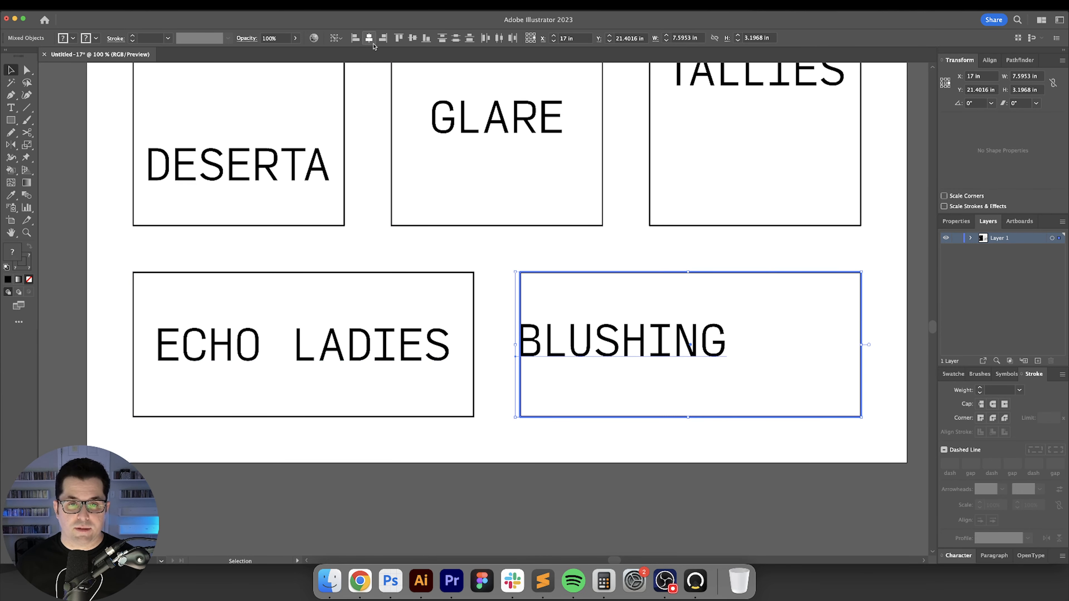
click(368, 37)
click(412, 38)
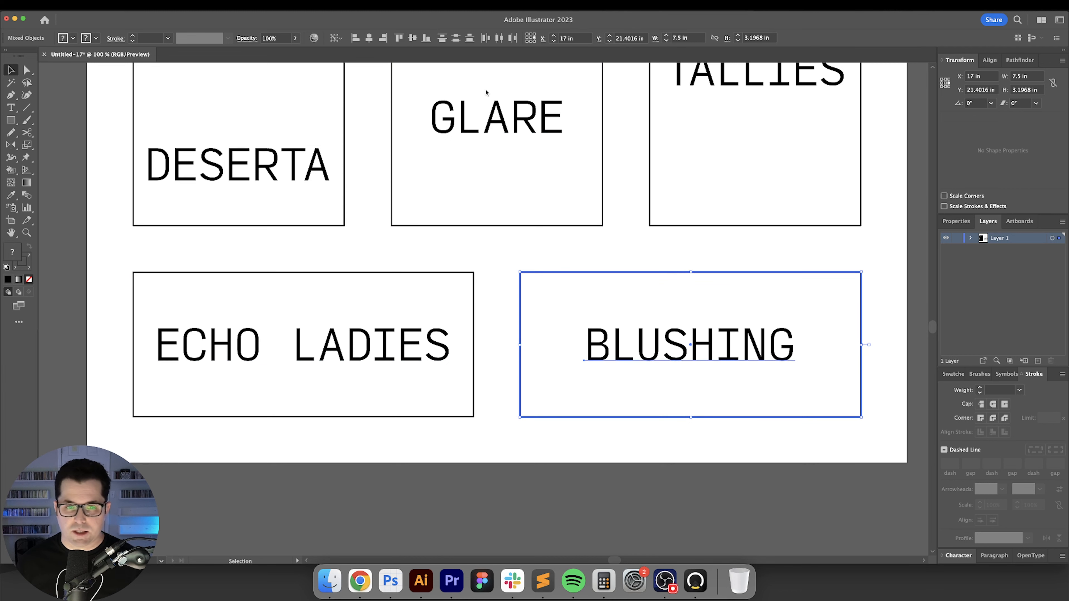
click(610, 239)
Step: Move SLOW CRUSH straight up to the upper-right area of the large box
scroll(610, 238, down, 2)
drag(610, 239, 610, 306)
key(super+0)
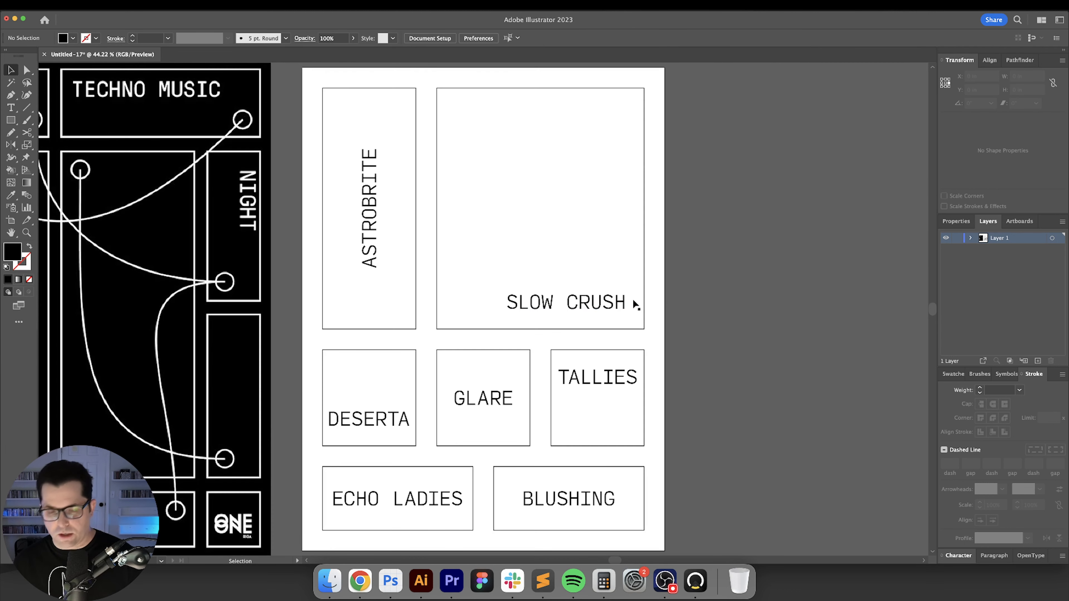
scroll(431, 384, down, 1)
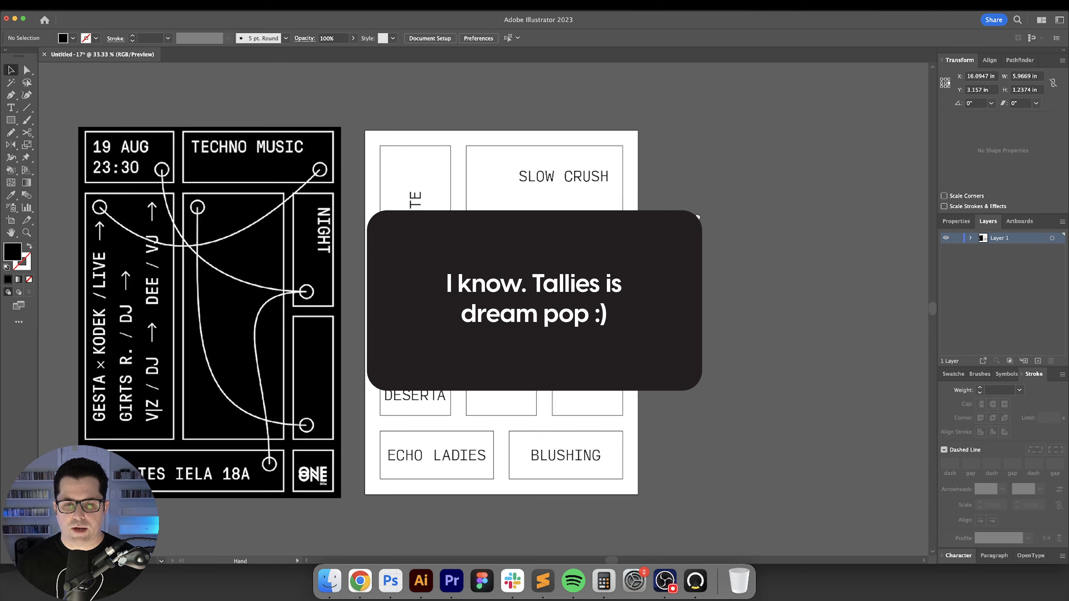
Step: Split the large upper box into a short SLOW CRUSH box and a taller box below it, separated by a 1 in gutter
scroll(433, 383, up, 1)
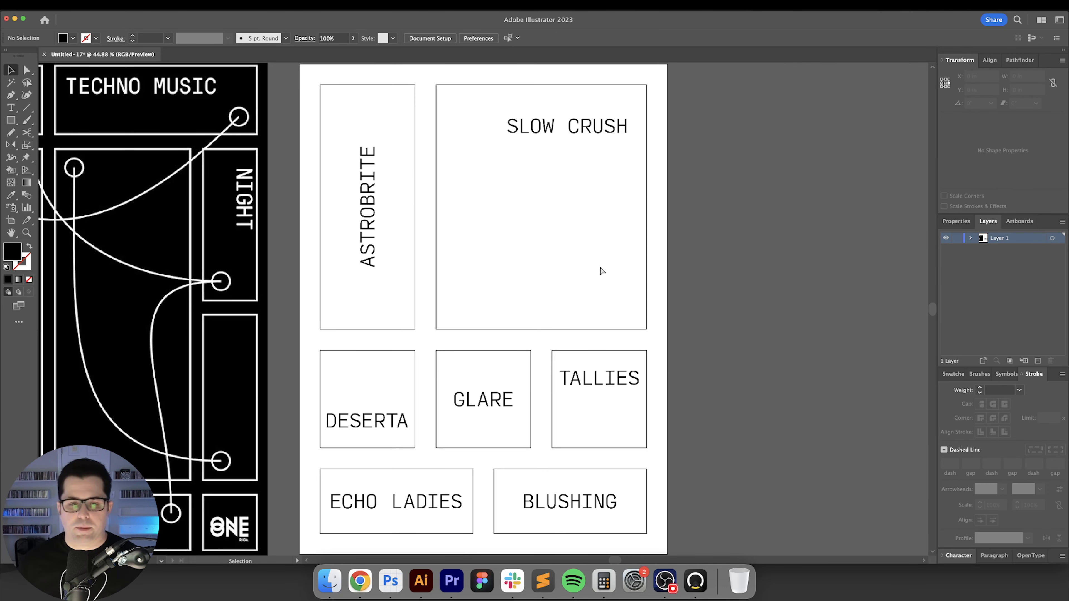
click(554, 330)
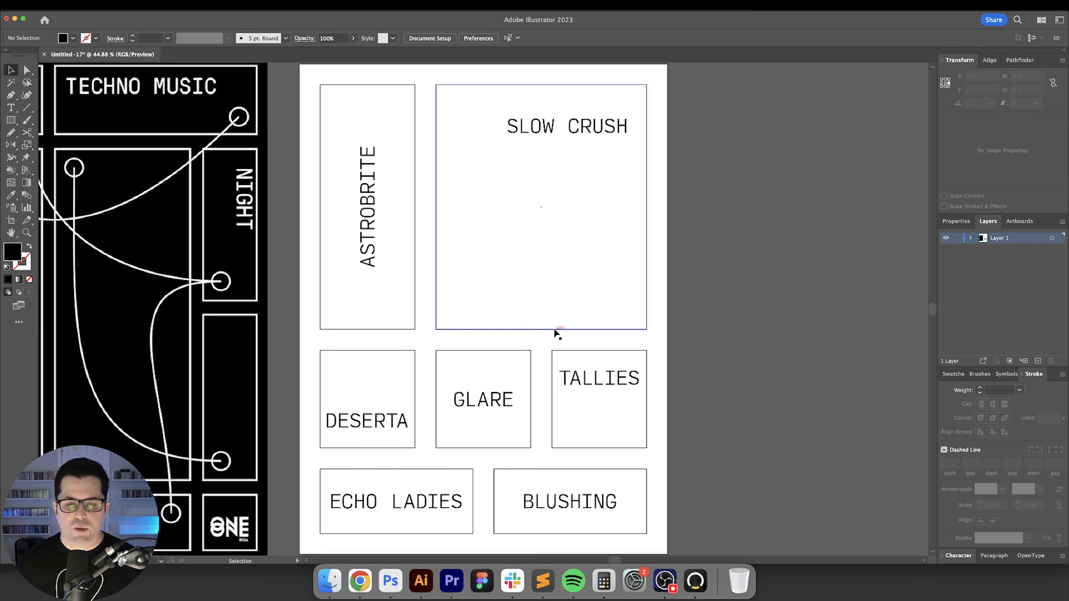
drag(542, 330, 576, 322)
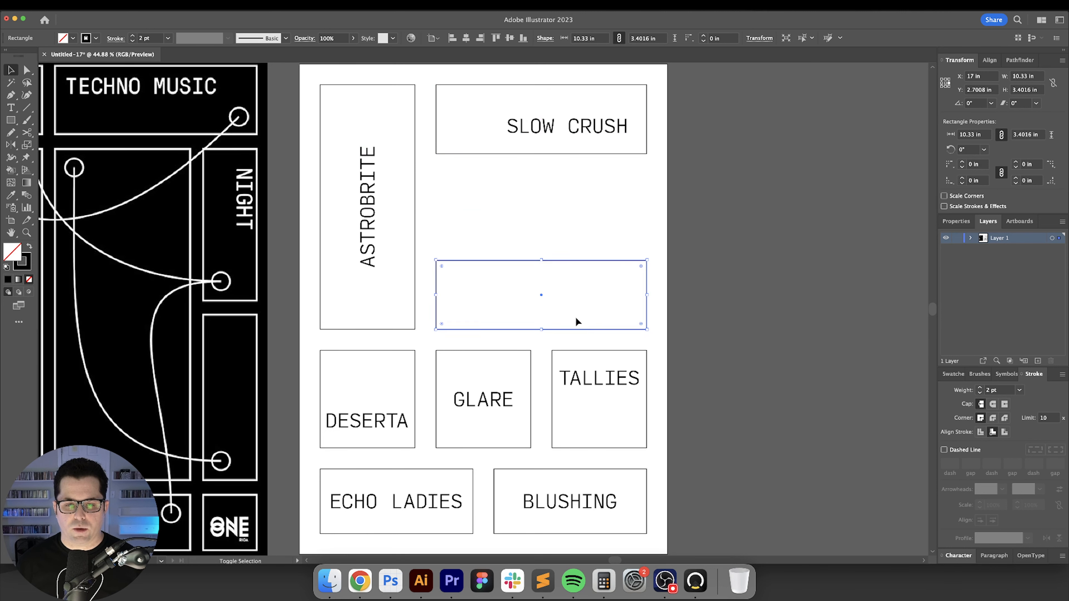
drag(543, 261, 534, 175)
click(854, 250)
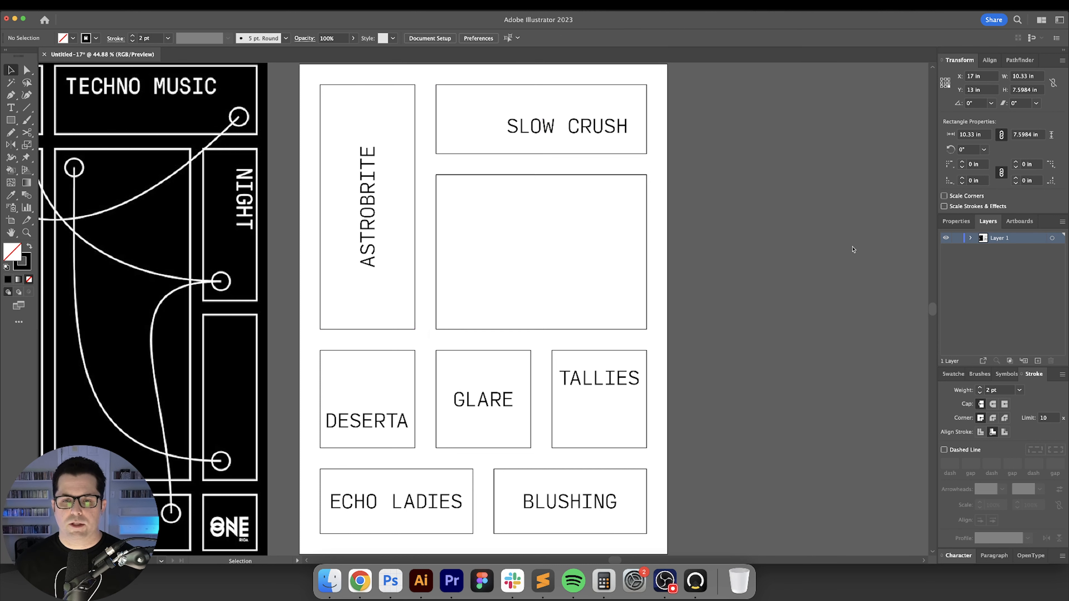
Step: Centre SLOW CRUSH horizontally and vertically within its shortened box
drag(714, 172, 704, 207)
drag(548, 140, 543, 138)
click(574, 119)
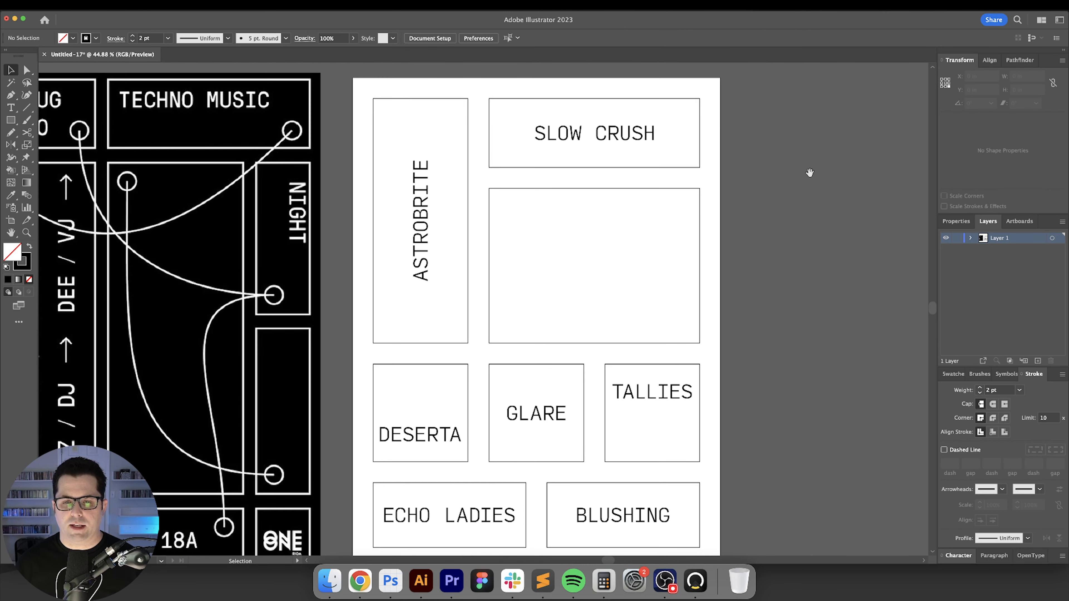
drag(845, 196, 779, 195)
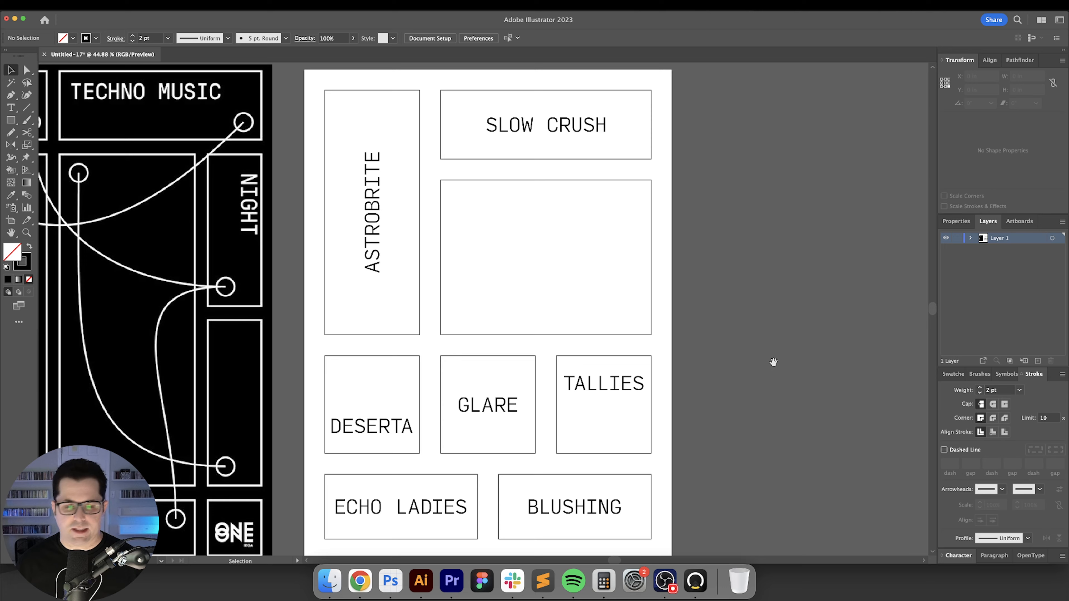
Step: Duplicate SLOW CRUSH into the box below and replace the copy's text with MARATHON MUSIC WORKS on three lines
drag(767, 348, 858, 322)
drag(691, 98, 701, 186)
drag(778, 212, 734, 232)
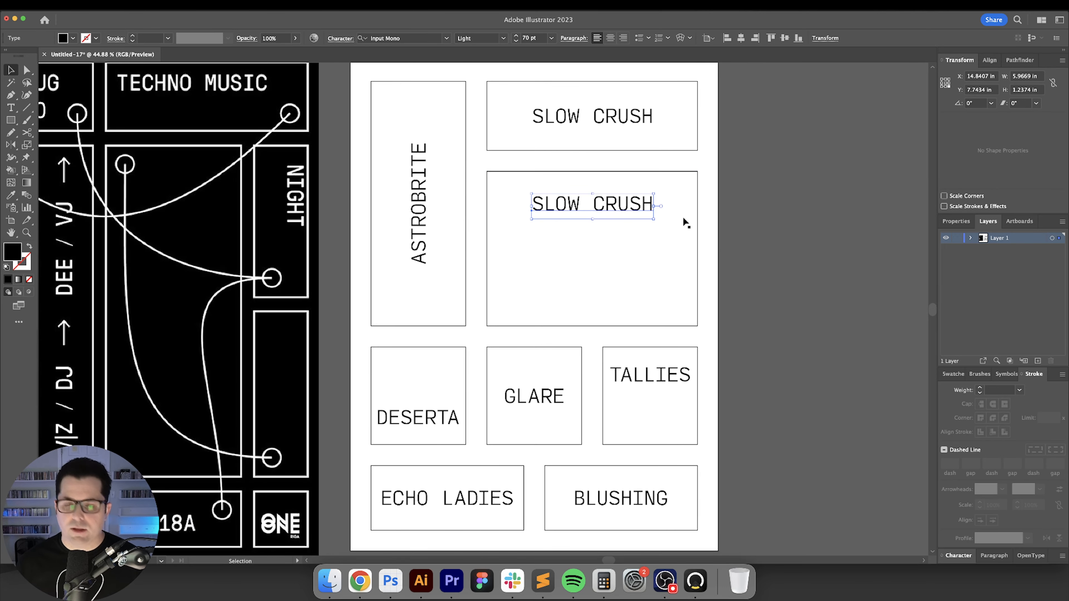
double_click(630, 204)
key(super+a)
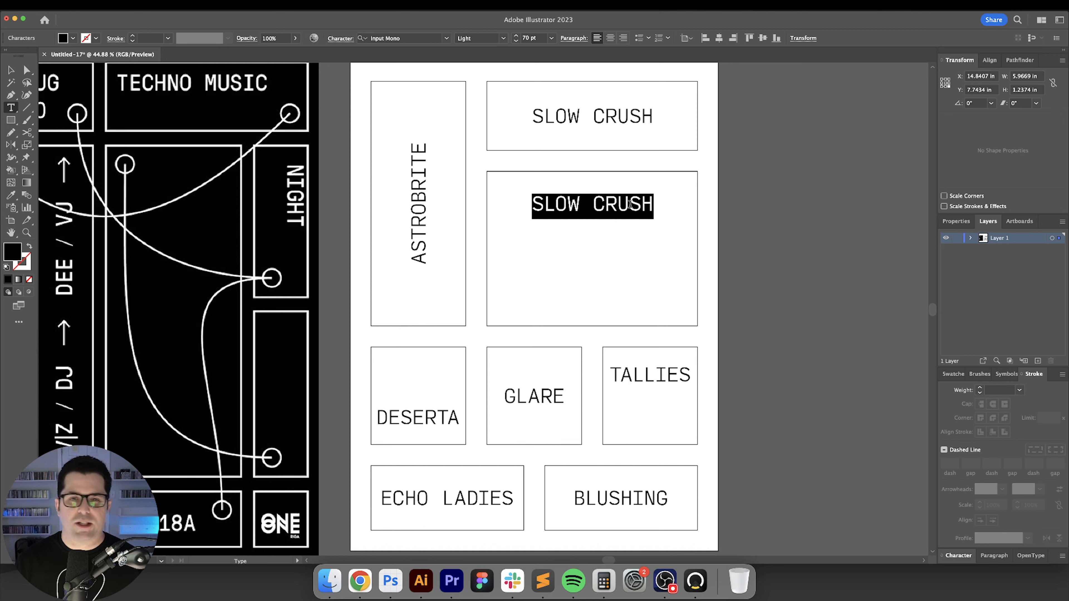
key(super+v)
key(Escape)
Step: Position MARATHON MUSIC WORKS in the upper-left area of its box, about 1 in from the left edge
drag(592, 234, 548, 228)
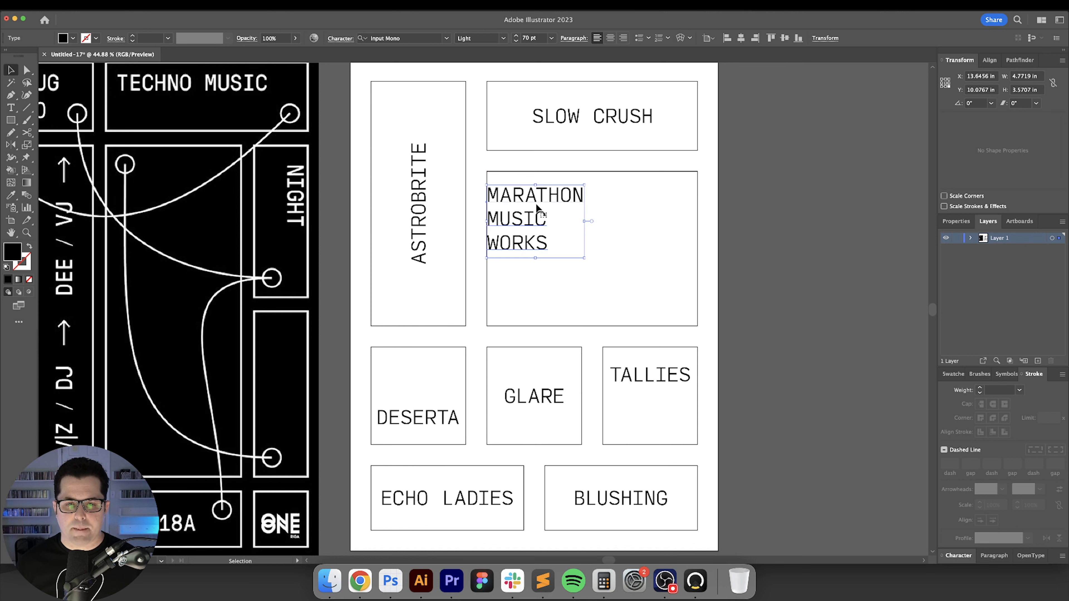
drag(589, 178, 608, 191)
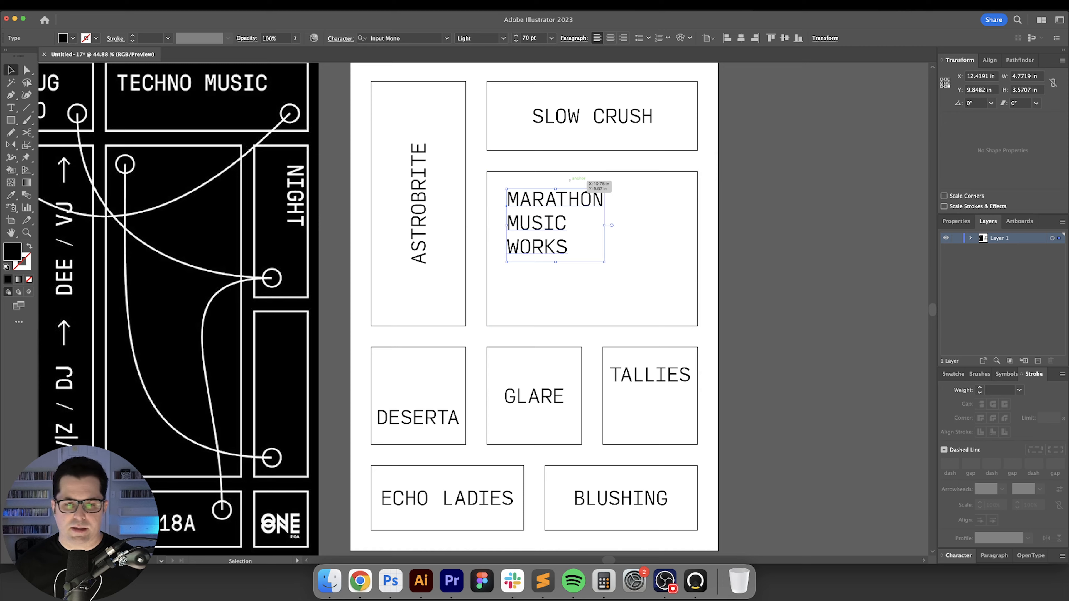
click(828, 267)
Step: Add NASHVILLE below the venue name and align it to the bottom edge of the box
scroll(827, 268, right, 3)
drag(501, 188, 504, 278)
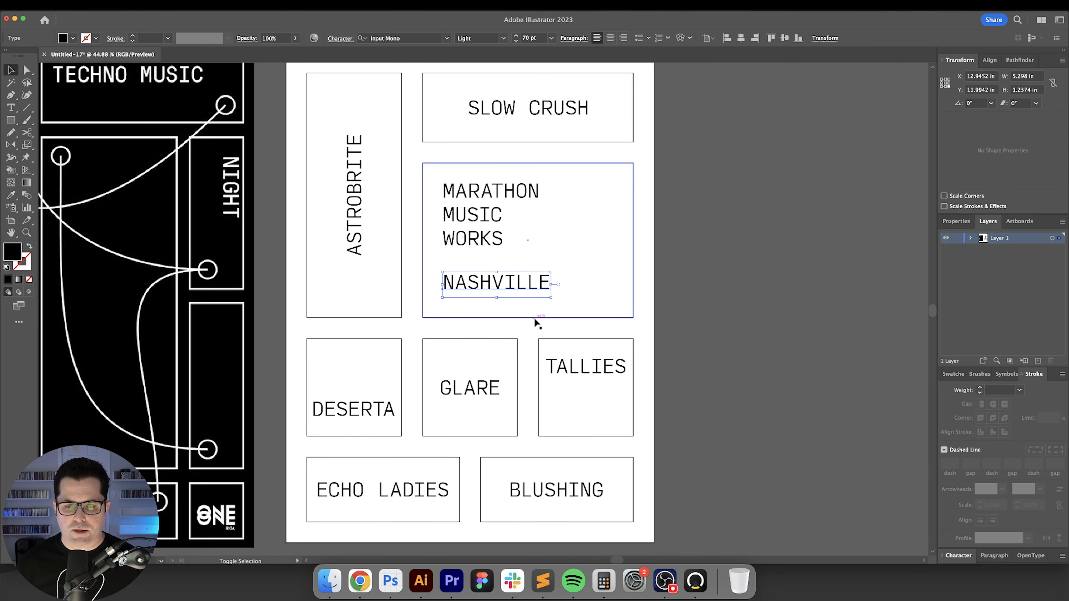
shift+click(536, 319)
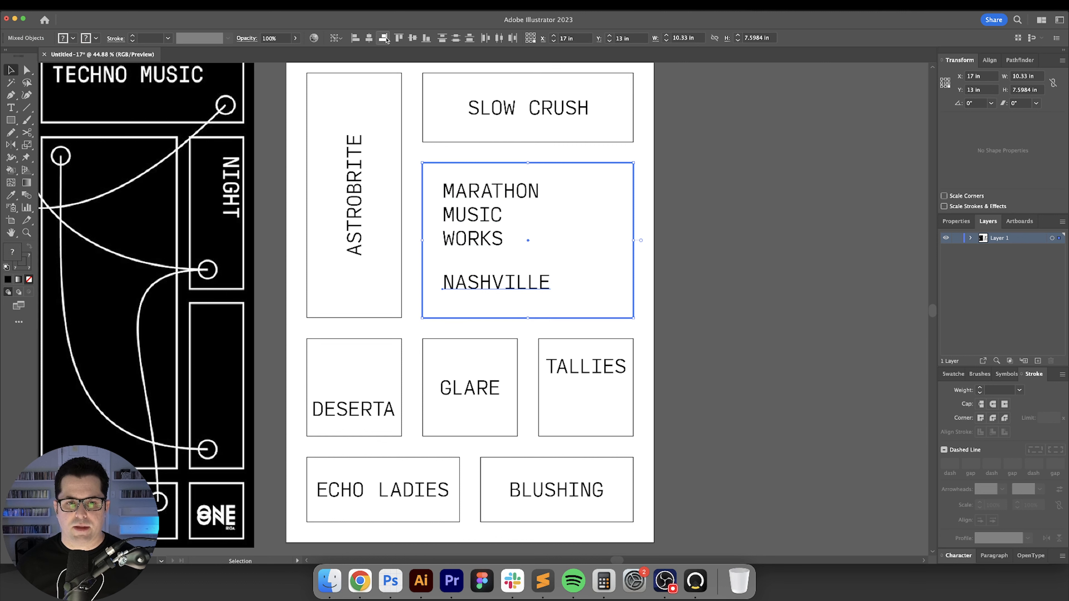
click(426, 38)
click(560, 298)
click(542, 307)
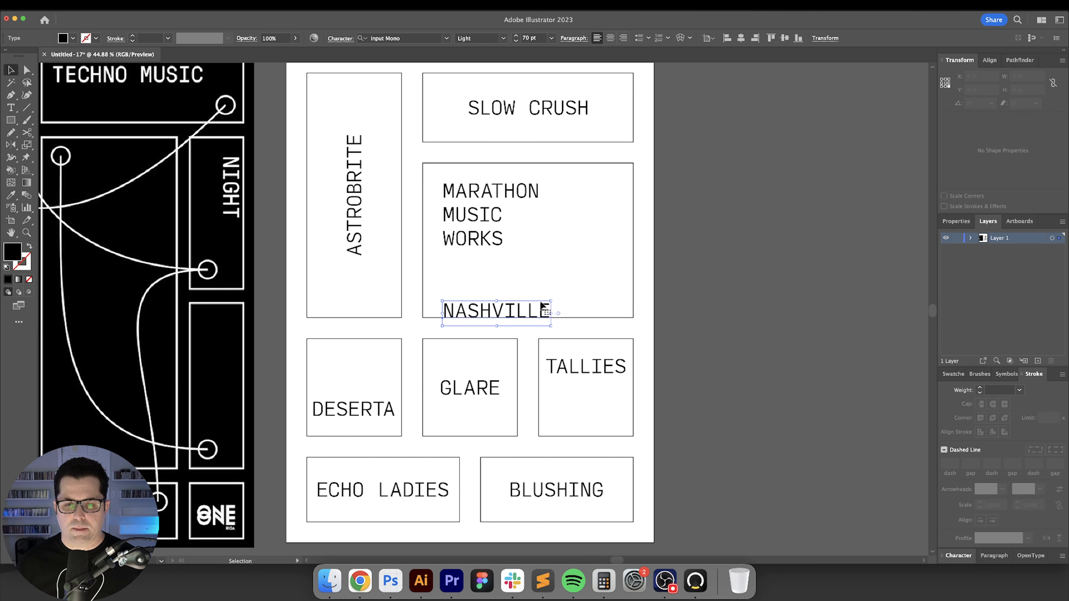
Step: Move NASHVILLE up by exactly 1 in without any horizontal shift
key(Return)
text(0)
key(Tab)
text(-1)
key(Return)
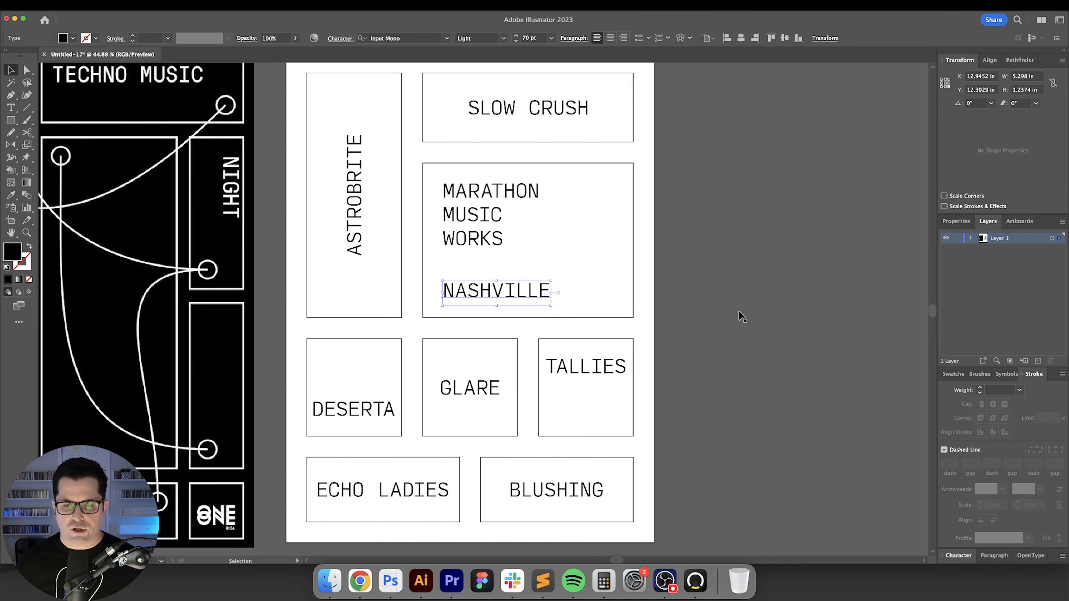
Step: Add the date 08.09.23 rotated 270° along the venue box's right edge and move it 1 in to the left
text(8.09.23)
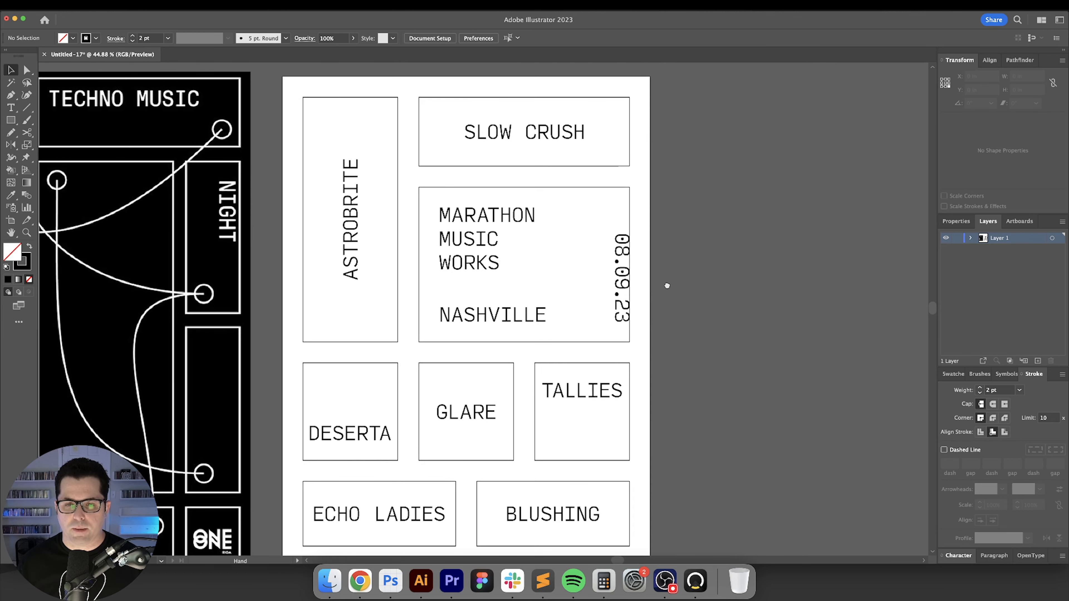
click(622, 281)
key(Return)
text(-1)
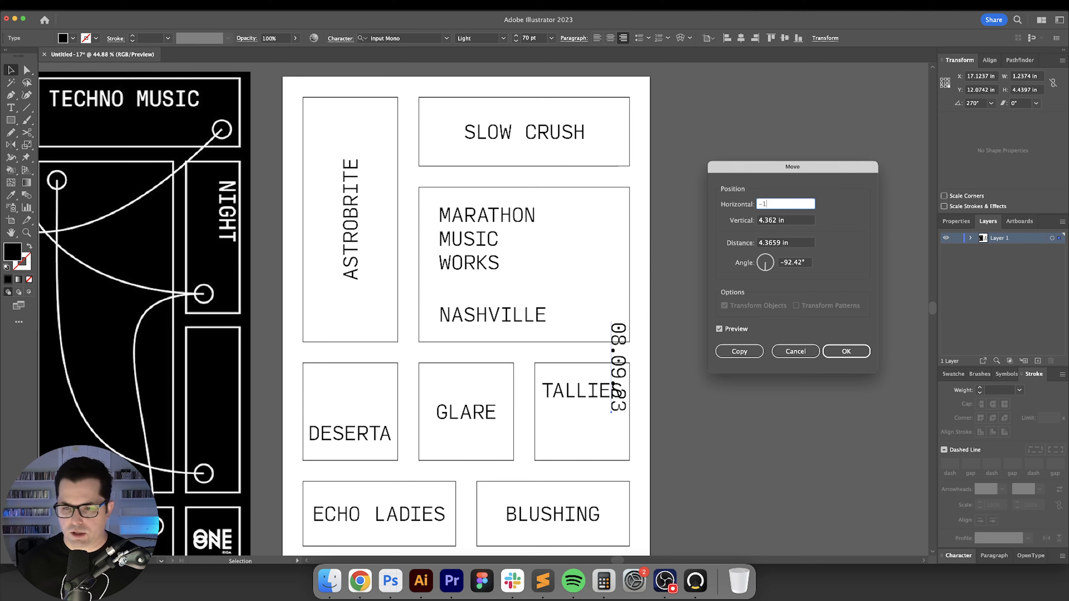
key(Tab)
text(0)
key(Tab)
key(Return)
Step: Add the time 6PM–? and arrange venue, city, date and time as left-aligned horizontal lines in the venue box
click(782, 327)
scroll(787, 331, down, 1)
mouse_move(795, 338)
mouse_down()
mouse_move(776, 335)
mouse_move(787, 328)
mouse_up()
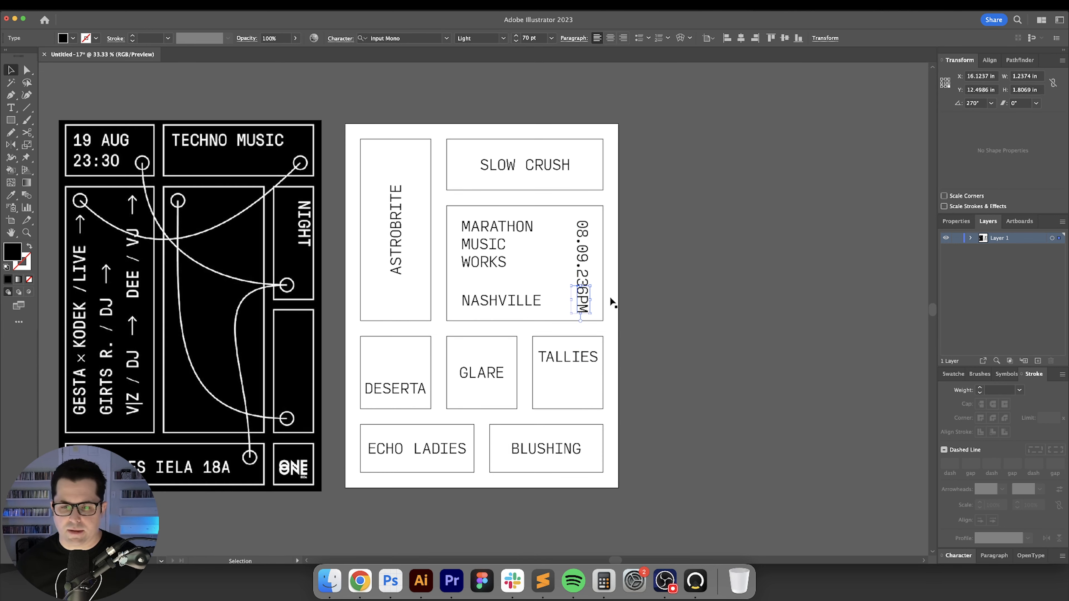
scroll(598, 300, up, 2)
drag(596, 306, 648, 313)
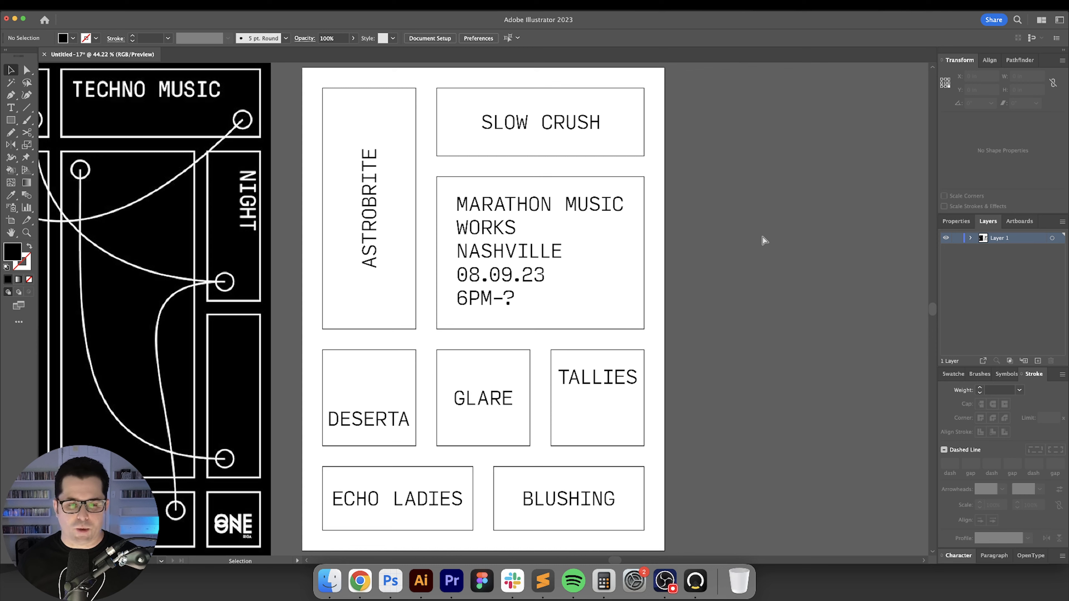
Step: Add the price text $25 and place it in the venue box's lower-right area, level with the time line
key(t)
click(691, 212)
text($25)
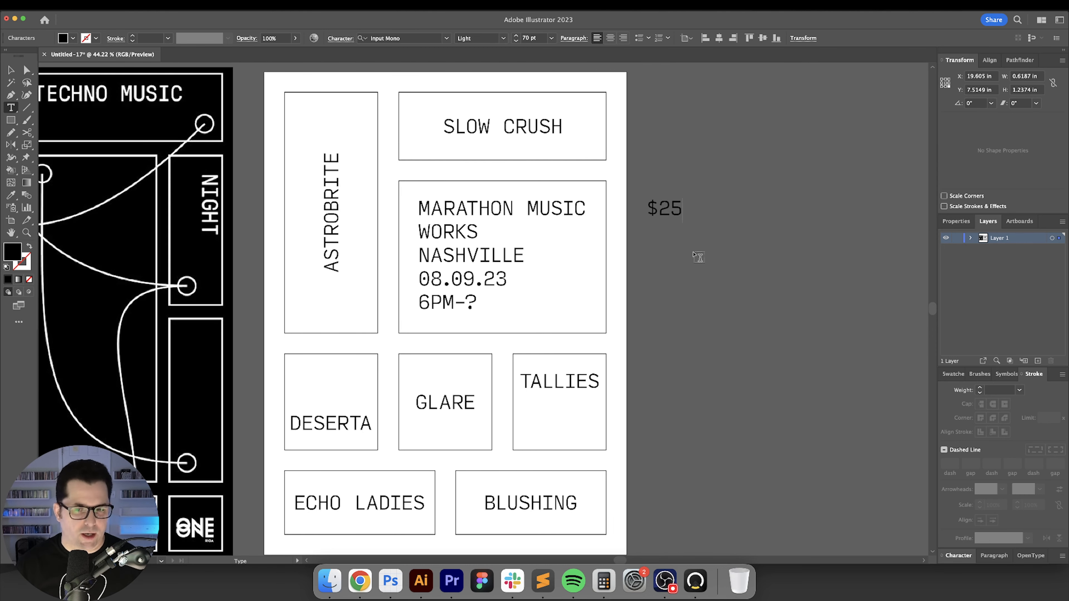
key(Escape)
drag(676, 213, 581, 305)
click(668, 300)
drag(669, 300, 748, 299)
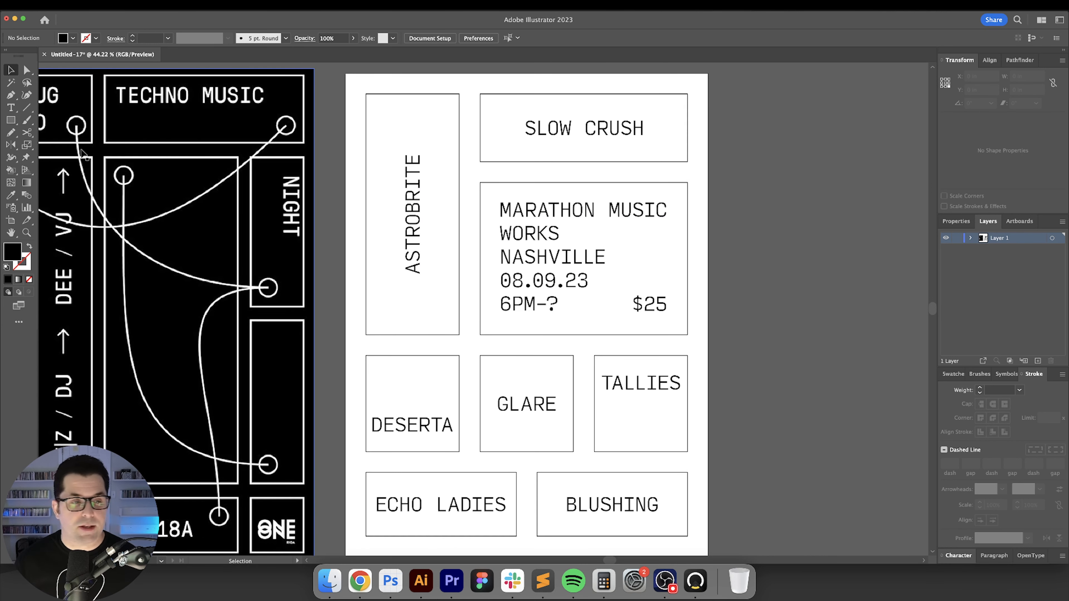
Step: Draw a circle about 1.04 in wide in the ASTROBRITE box and inset it 0.5 in from the top-right corner
drag(10, 119, 51, 145)
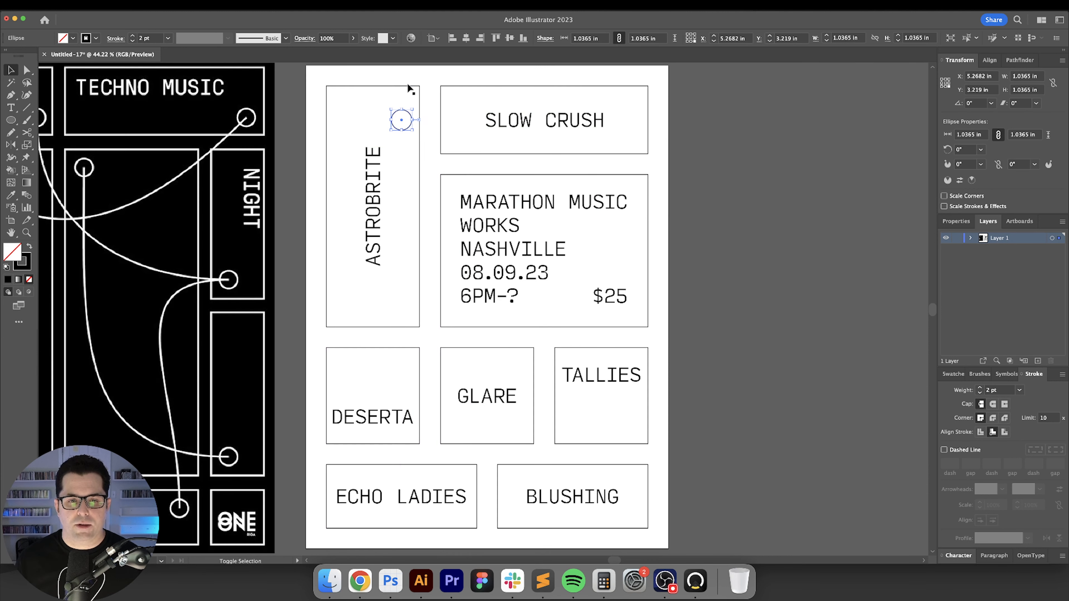
shift+click(408, 86)
click(407, 86)
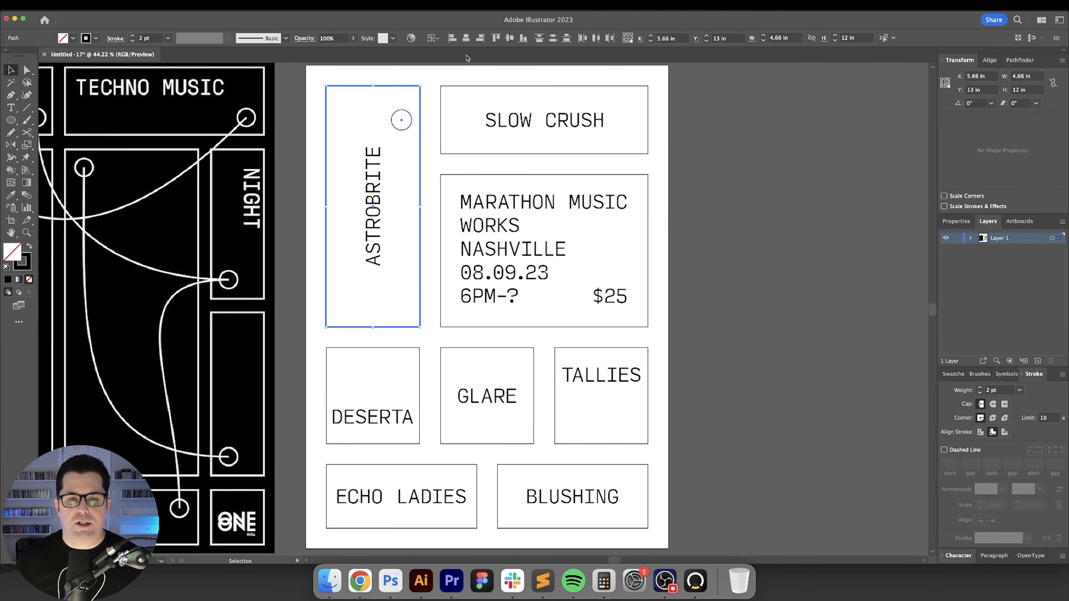
click(496, 38)
click(375, 109)
click(401, 104)
key(Return)
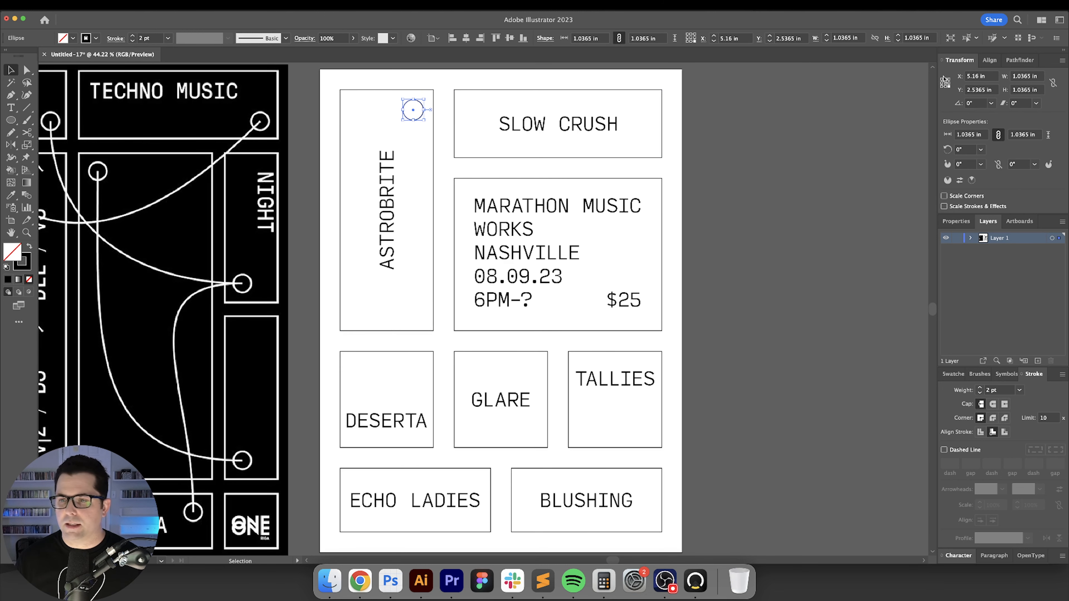
Step: Resize the circle proportionally to 1 in by 1 in, using its top-right corner as the reference point
click(949, 79)
click(1053, 82)
click(1039, 90)
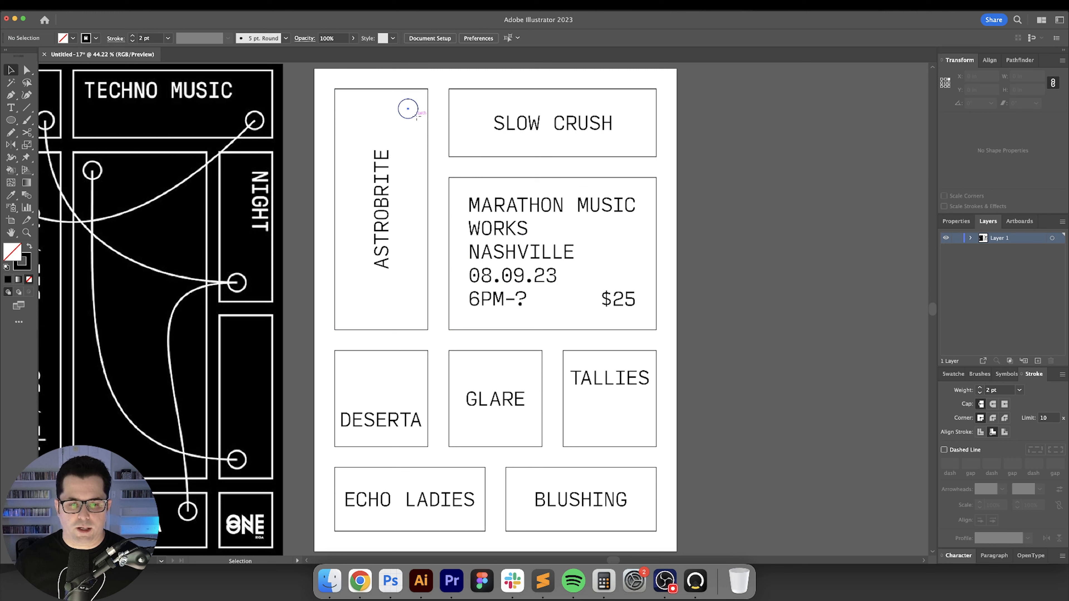
Step: Copy the circle into the DESERTA box's upper-left corner and offset it 0.5 in both horizontally and vertically
drag(417, 115, 356, 370)
key(Return)
text(.5)
key(Tab)
text(.5)
key(Return)
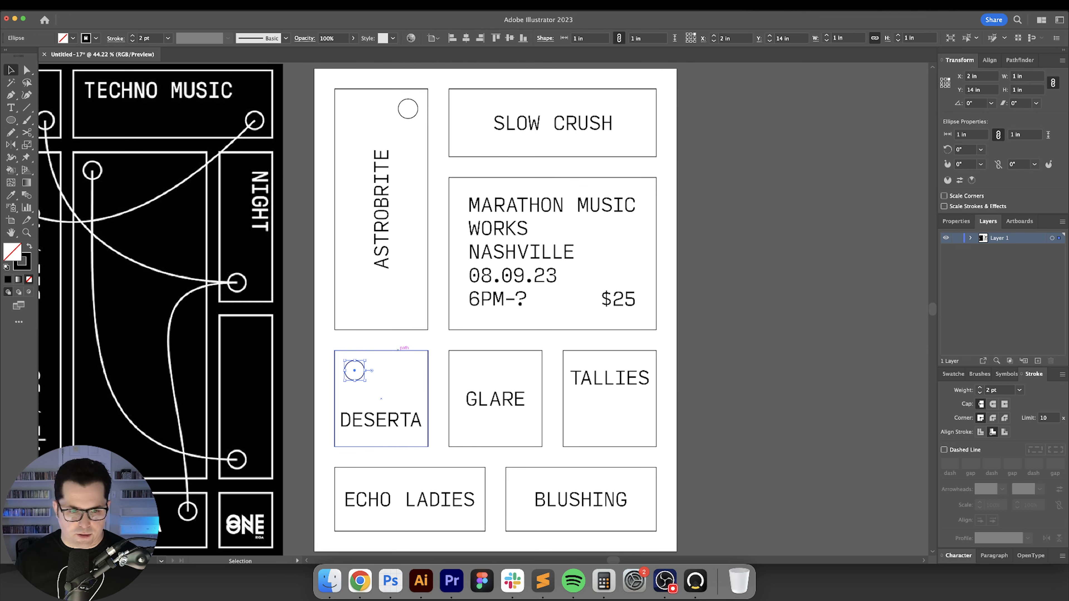
click(747, 377)
Step: Copy the circle into the SLOW CRUSH, venue, GLARE and TALLIES boxes, insetting the copies 0.5 in from the box edges
drag(361, 378, 655, 270)
key(Return)
key(Return)
text(-.5)
key(Return)
key(Return)
text(-.5)
key(Return)
Step: Copy the DESERTA circle into the ECHO LADIES box's upper-left corner with a 0.5 in inset
scroll(497, 379, down, 2)
drag(381, 356, 371, 464)
key(Return)
text(.5)
key(Return)
Step: Align ECHO LADIES to the bottom edge of its box and shift it up 0.5 in to clear the circle
click(460, 479)
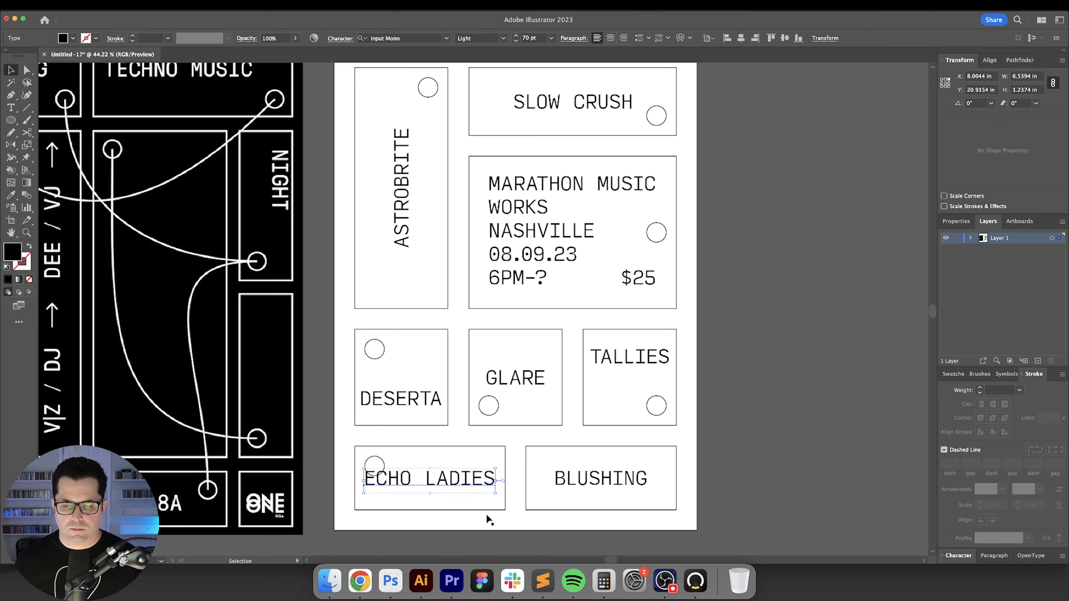
key(super+equal)
key(Return)
text(-1)
key(Tab)
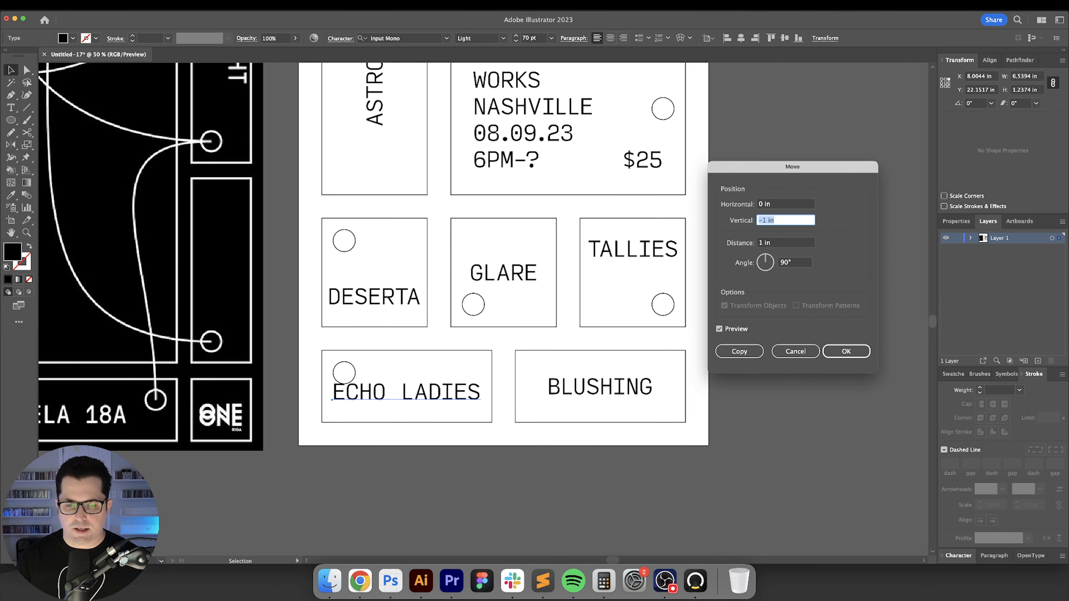
key(Up)
key(Up)
key(Up)
key(Up)
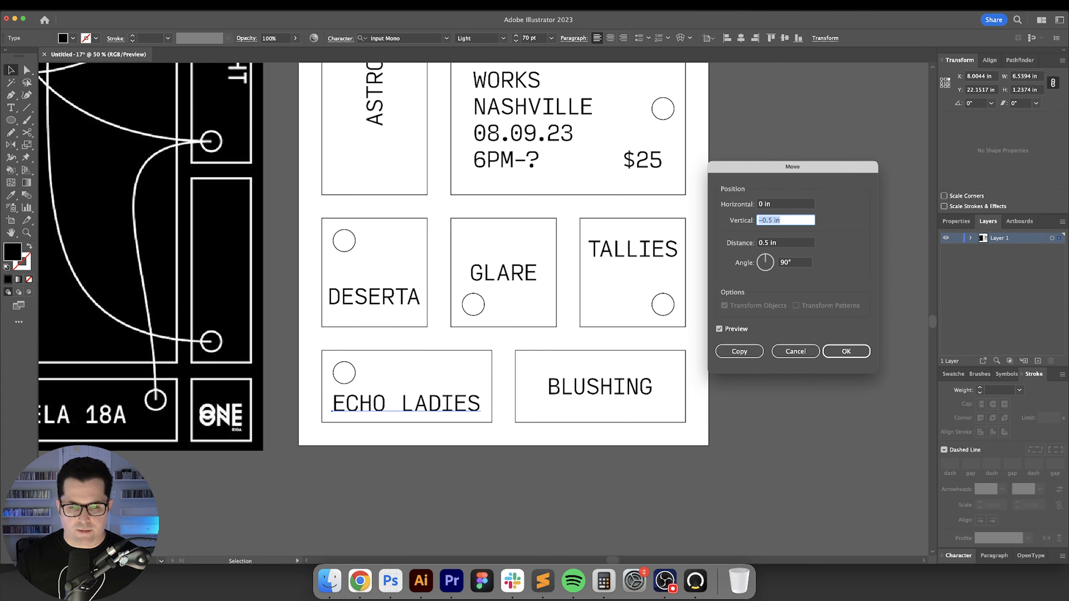
key(Down)
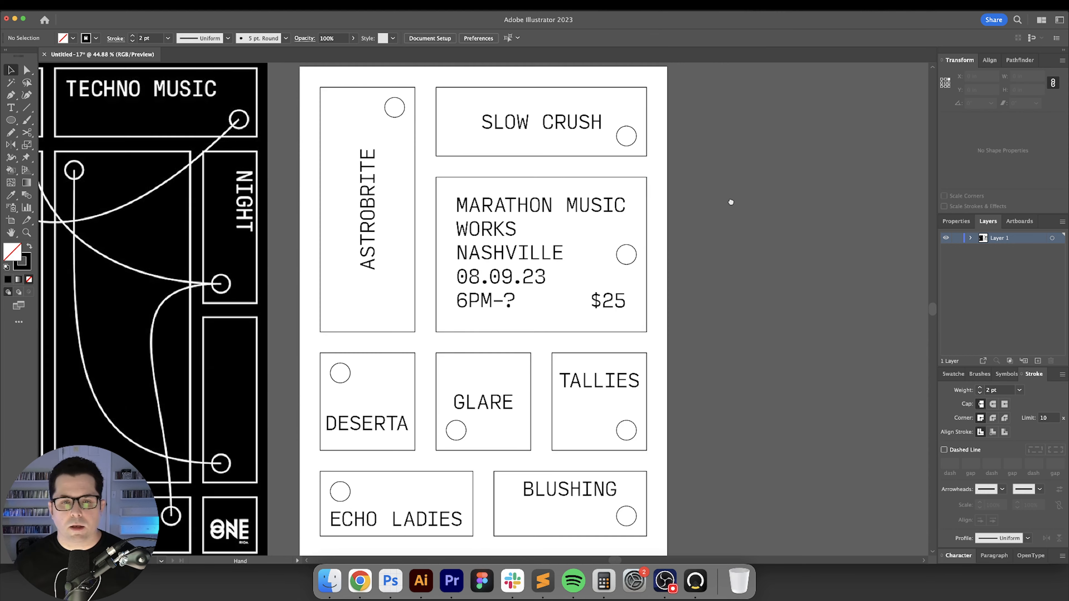
Step: Try a Pen tool curve from the centre of the ASTROBRITE circle to the centre of the SLOW CRUSH circle
click(12, 94)
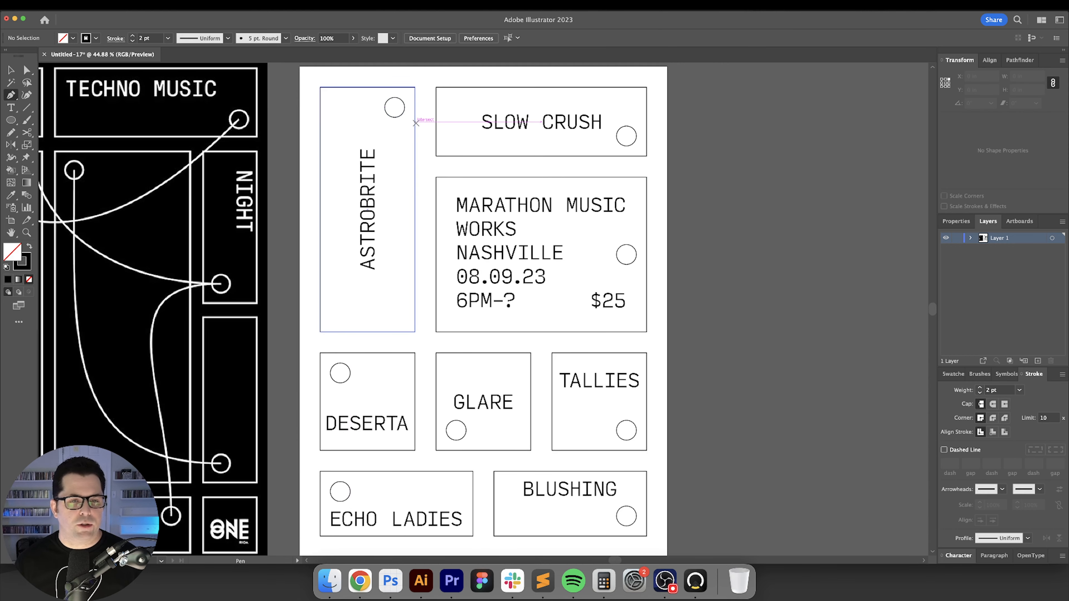
click(395, 107)
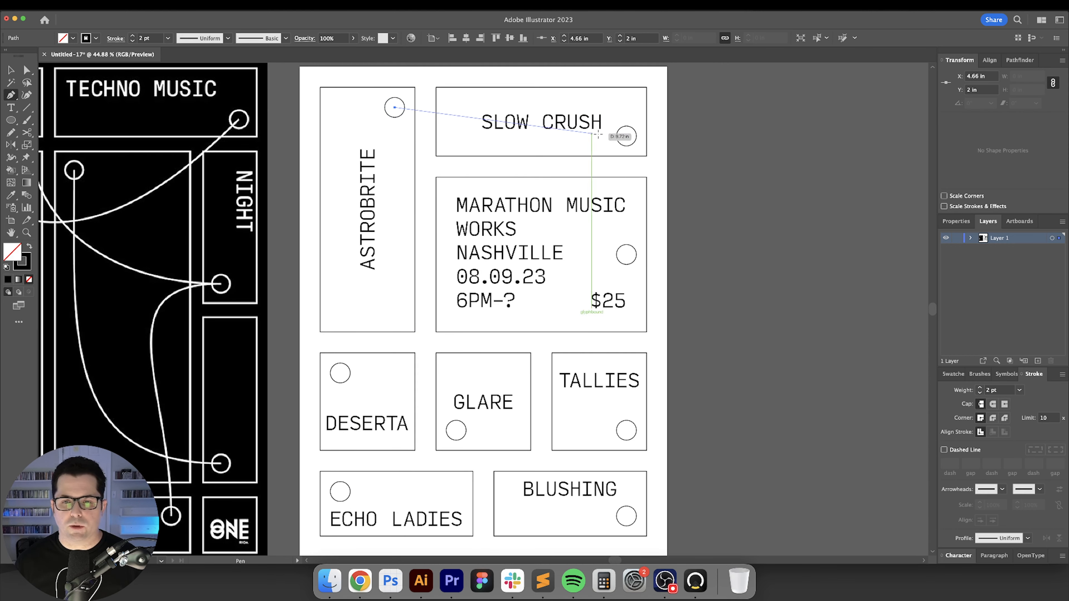
drag(707, 142, 754, 99)
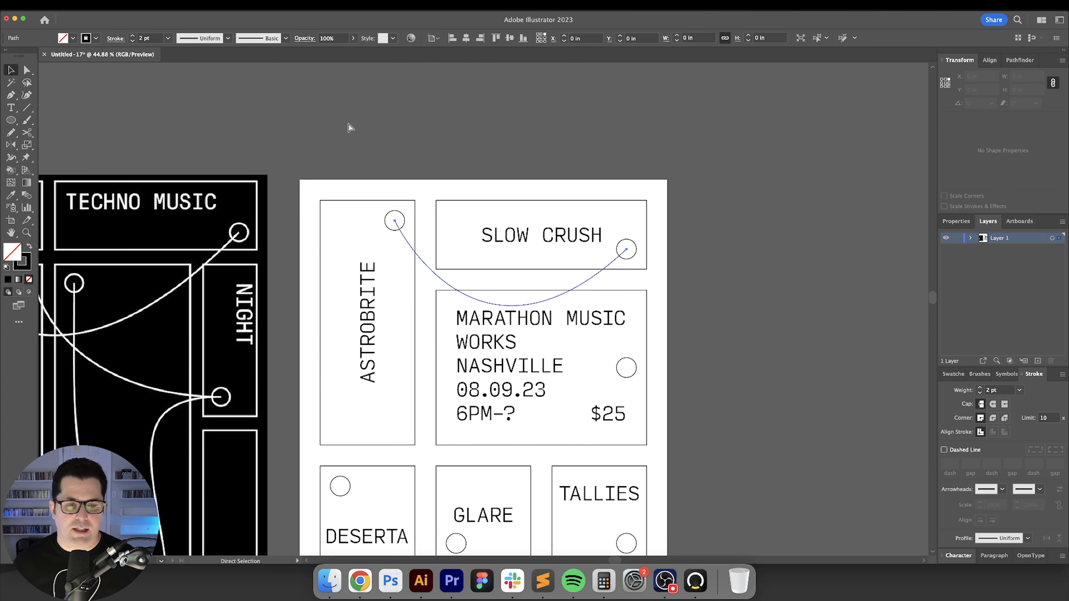
key(v)
key(Delete)
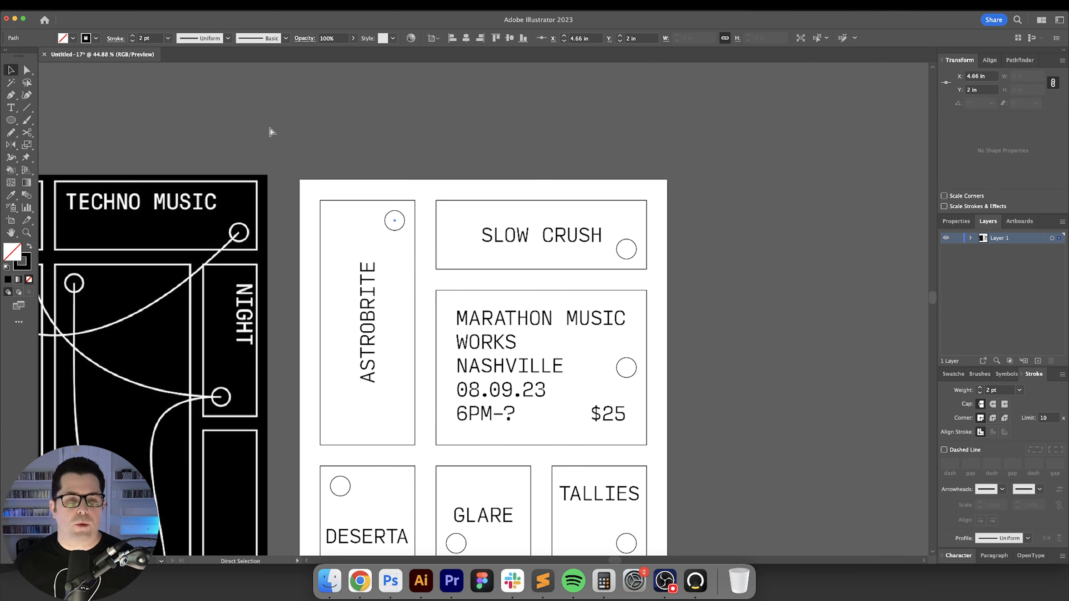
click(272, 131)
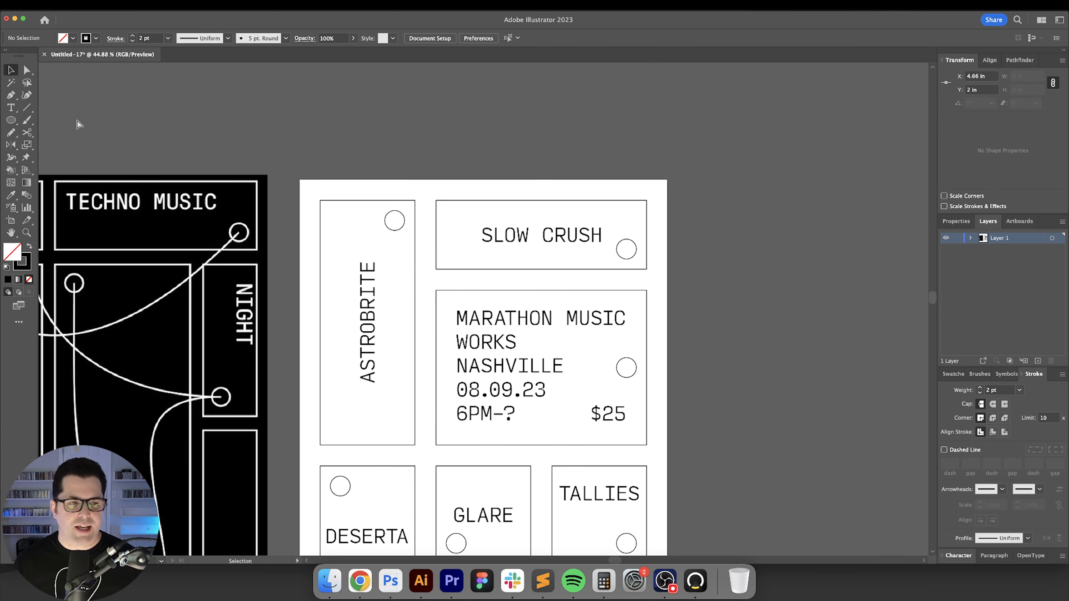
Step: Draw a Curvature curve from the ASTROBRITE circle's centre through the SLOW CRUSH circle's centre to a point above the artboard
click(27, 96)
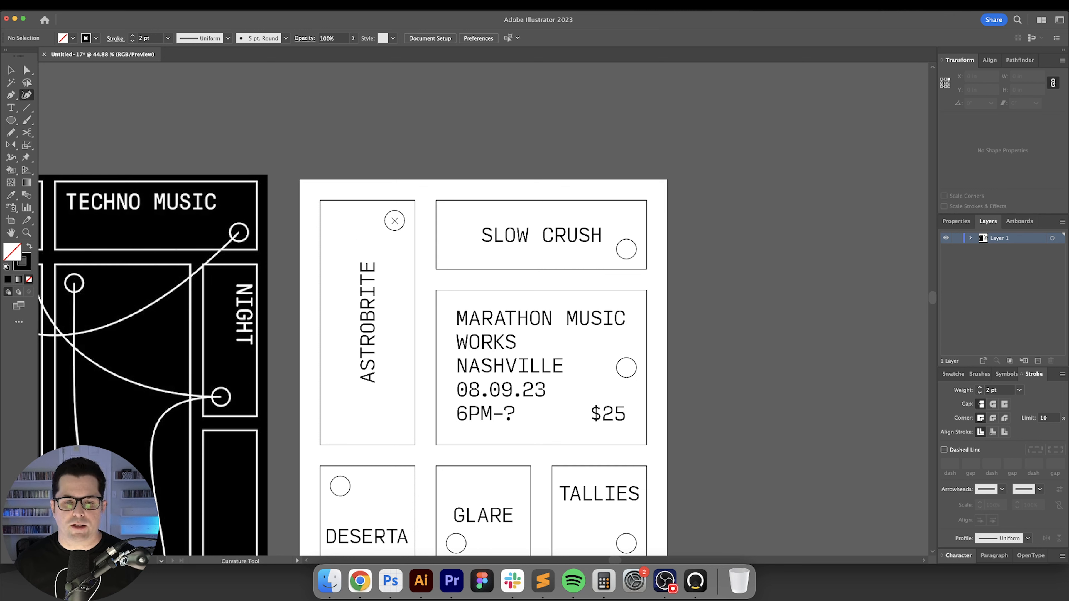
click(394, 221)
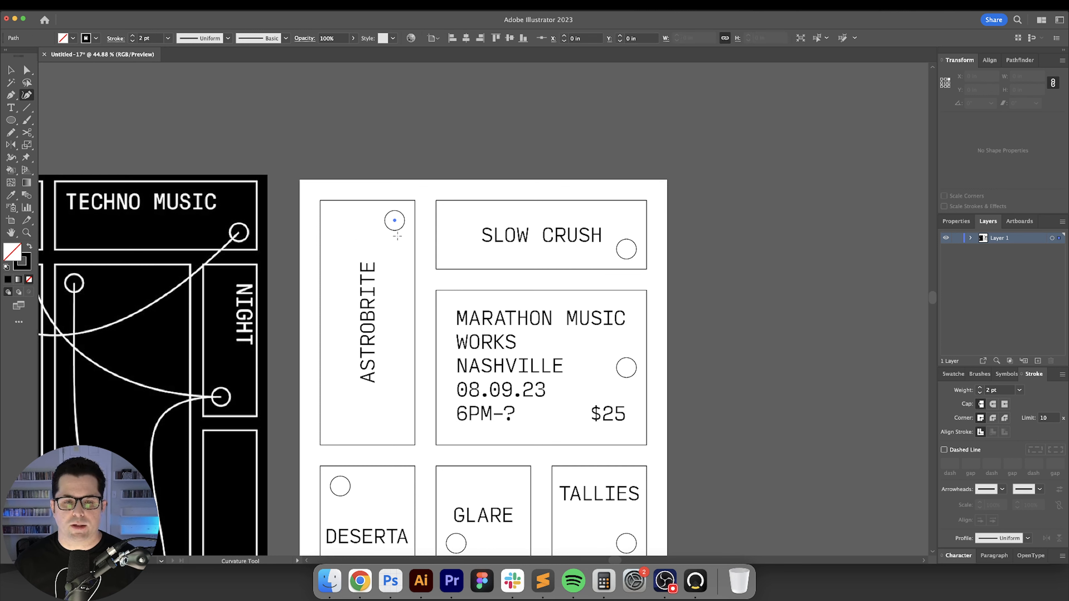
click(627, 249)
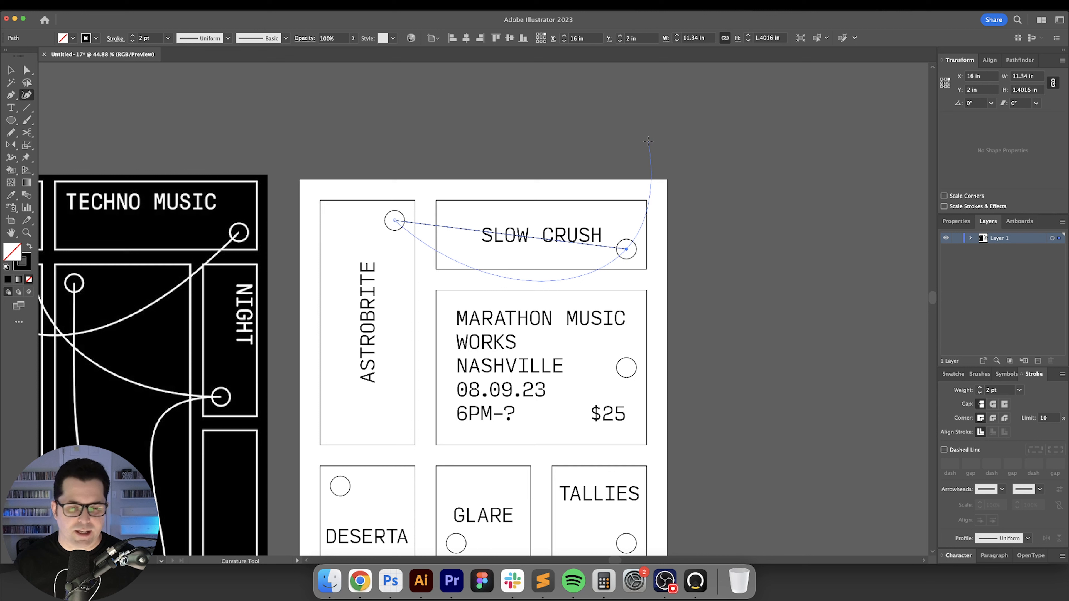
click(662, 126)
Step: Delete the part of the curve that extends beyond the centre of the SLOW CRUSH circle
key(a)
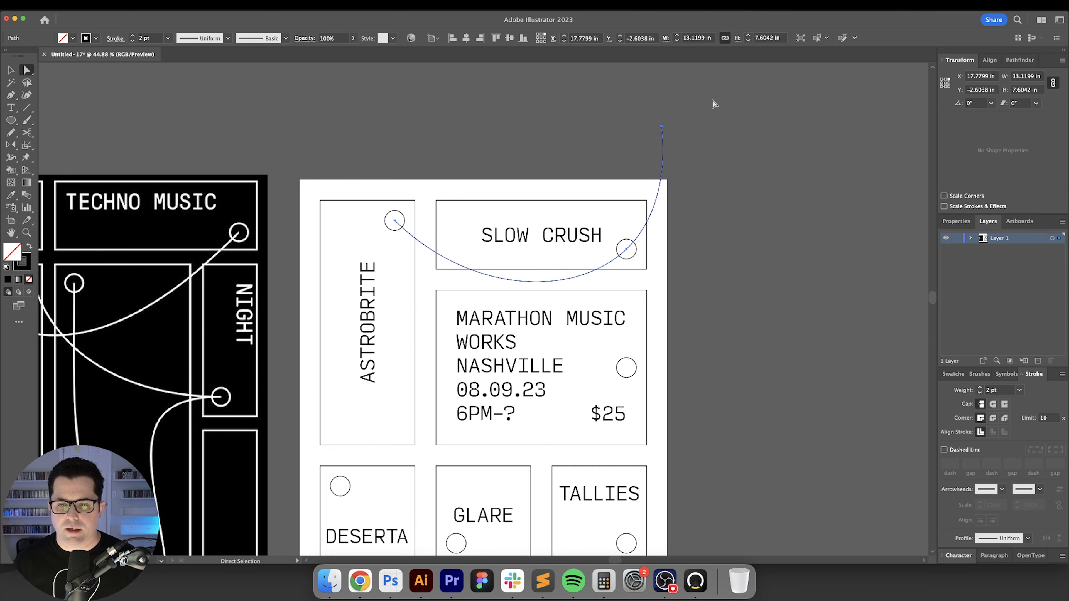
click(701, 113)
drag(646, 139, 632, 146)
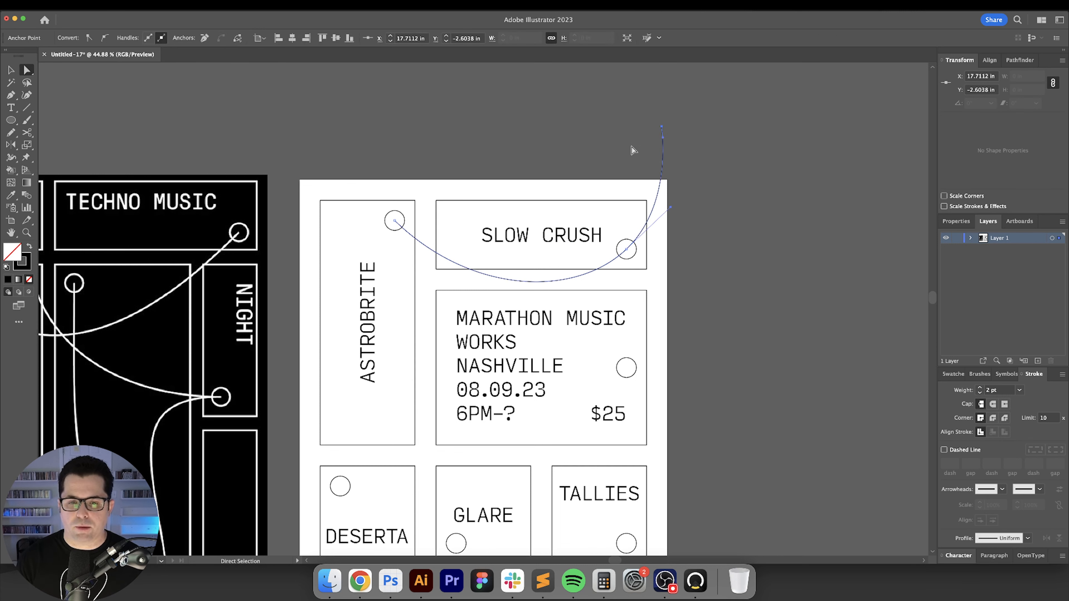
key(Delete)
key(v)
scroll(594, 211, down, 2)
scroll(616, 224, up, 1)
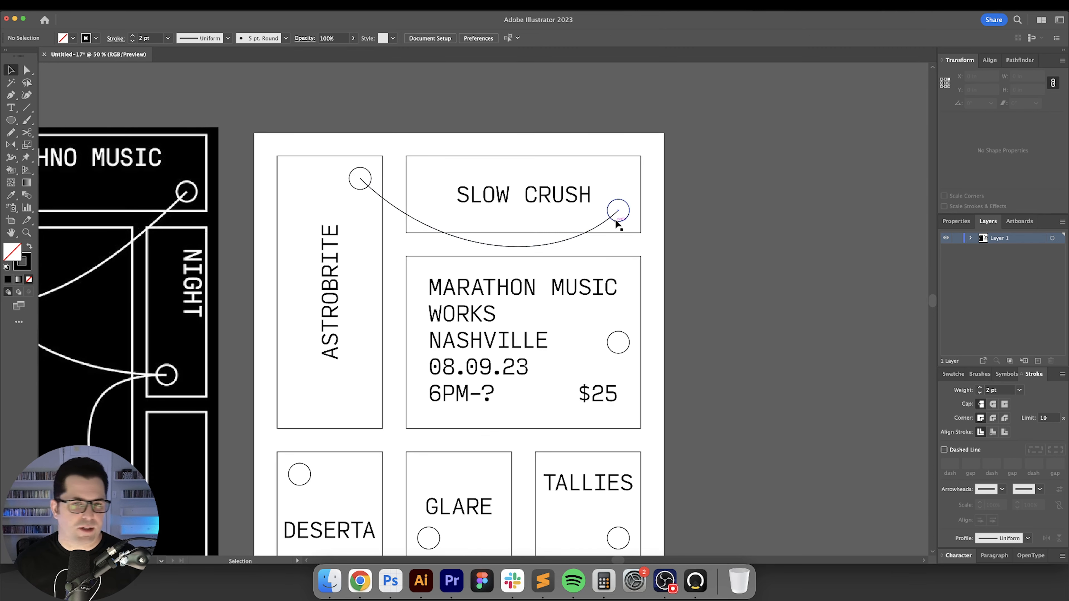
Step: Reshape the ASTROBRITE to SLOW CRUSH curve with its direction handles so it sags more evenly between both circles
drag(617, 263, 621, 241)
key(a)
click(566, 217)
drag(446, 239, 444, 332)
drag(438, 300, 431, 297)
scroll(433, 296, down, 1)
drag(562, 223, 572, 226)
click(753, 231)
key(super+minus)
key(v)
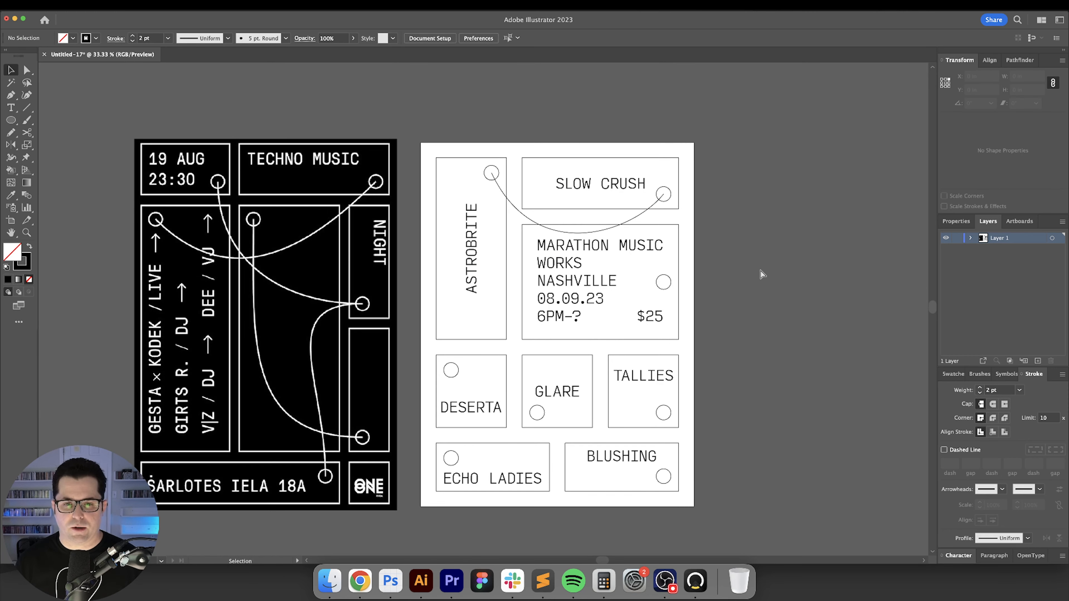
Step: Give the ASTROBRITE and SLOW CRUSH circles a white fill with the Eyedropper
drag(761, 274, 683, 268)
key(super+0)
click(402, 112)
shift+click(628, 125)
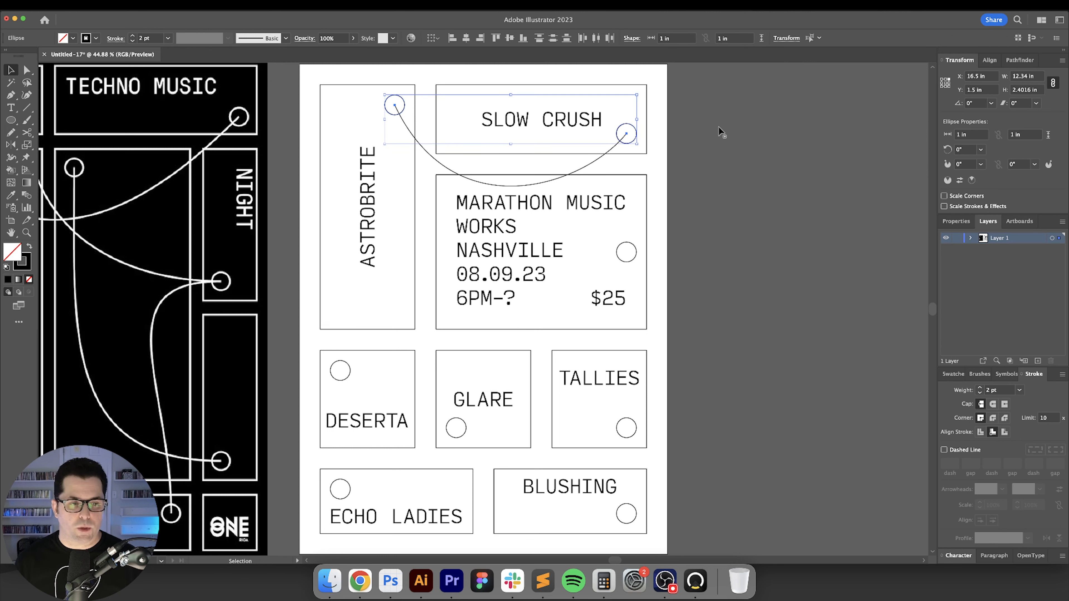
key(i)
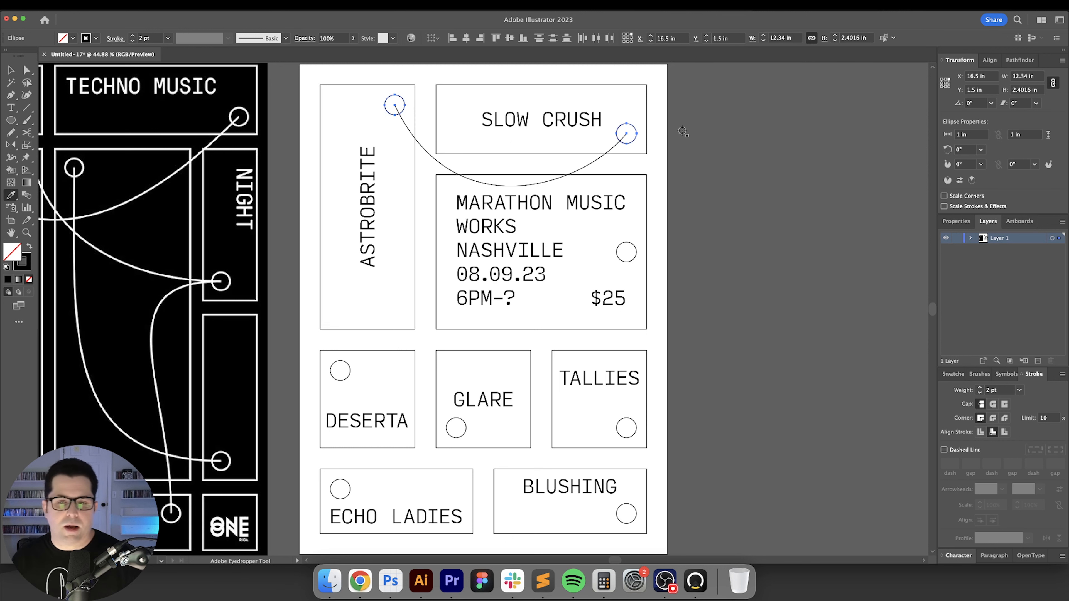
key(v)
click(734, 135)
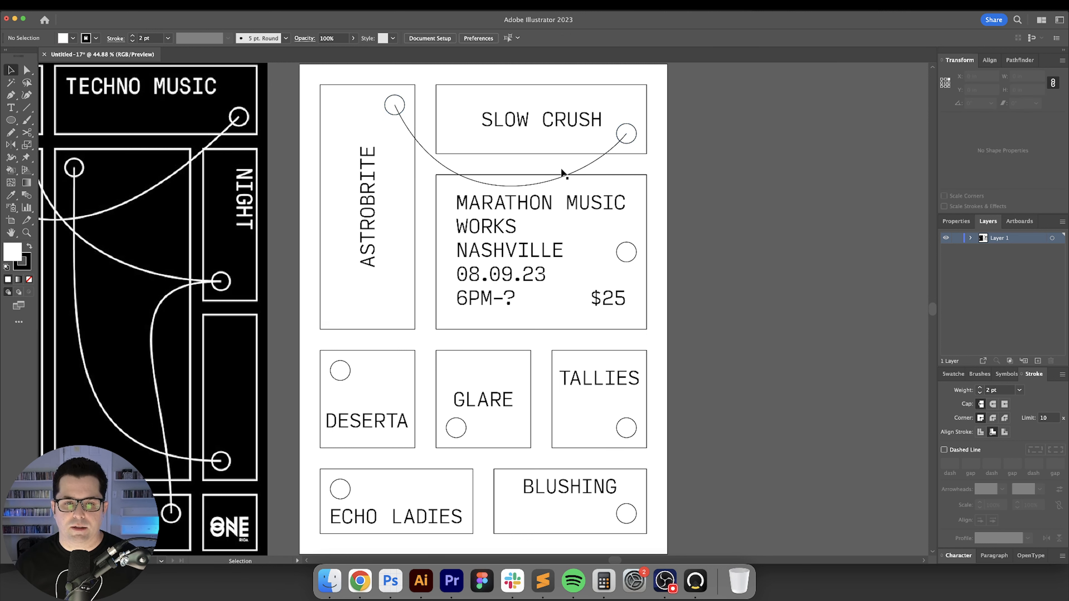
Step: Bring the ASTROBRITE and SLOW CRUSH circles to the front, over the ends of the curve
click(401, 111)
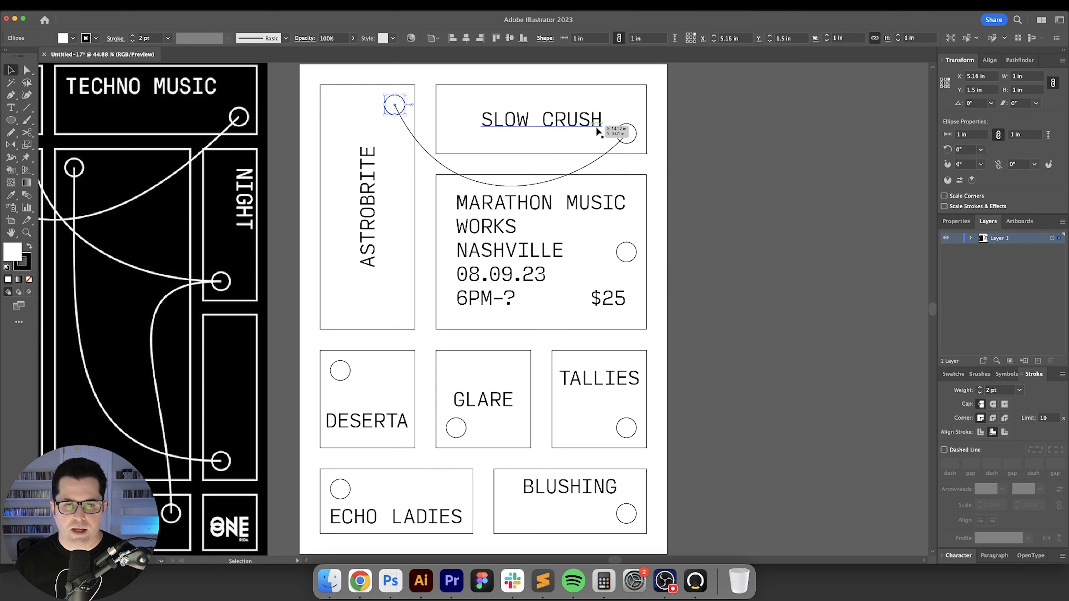
shift+click(630, 127)
key(super+shift+bracketright)
click(744, 176)
drag(744, 176, 754, 187)
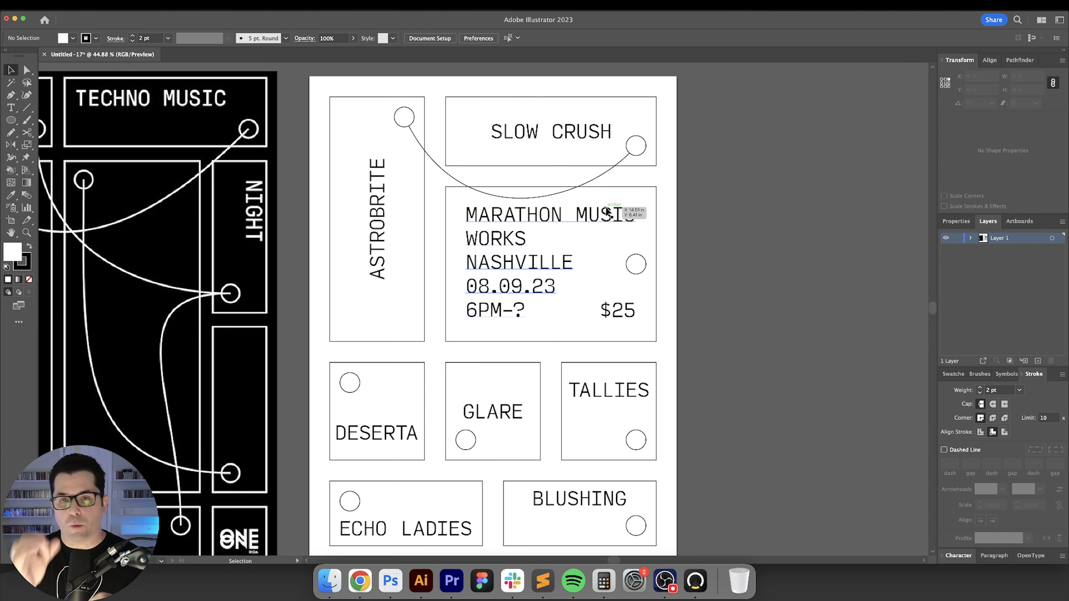
Step: Draw an unfilled Curvature curve from the DESERTA circle's centre through the venue circle's centre to a point near the page's right edge
key(super+minus)
key(shift+grave)
click(419, 333)
click(631, 245)
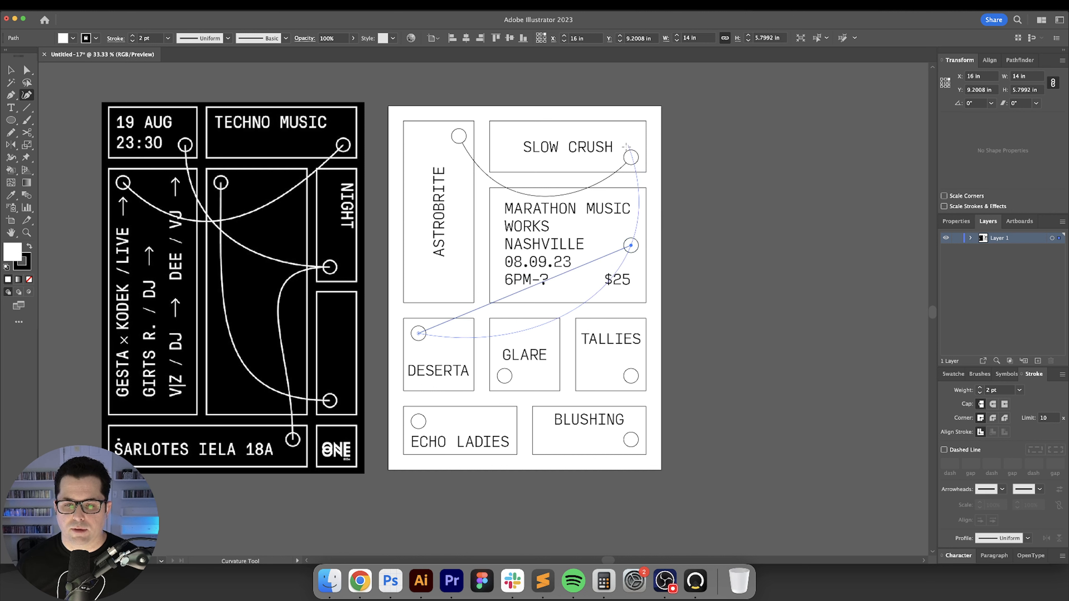
click(660, 152)
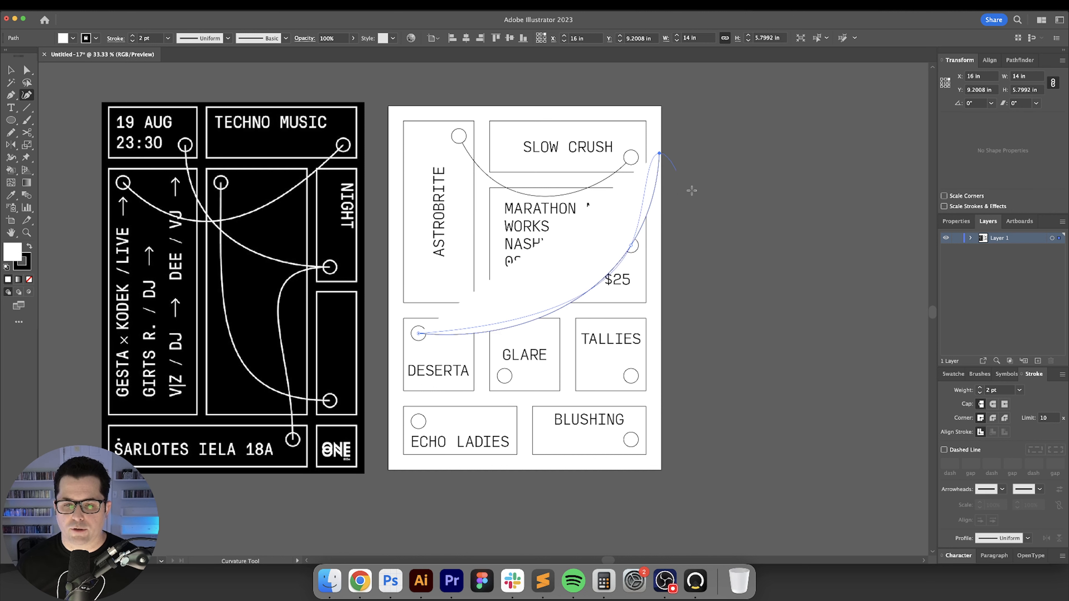
key(slash)
key(v)
Step: Trim the curve at the venue circle and put the white-filled DESERTA and venue circles in front of it
click(730, 263)
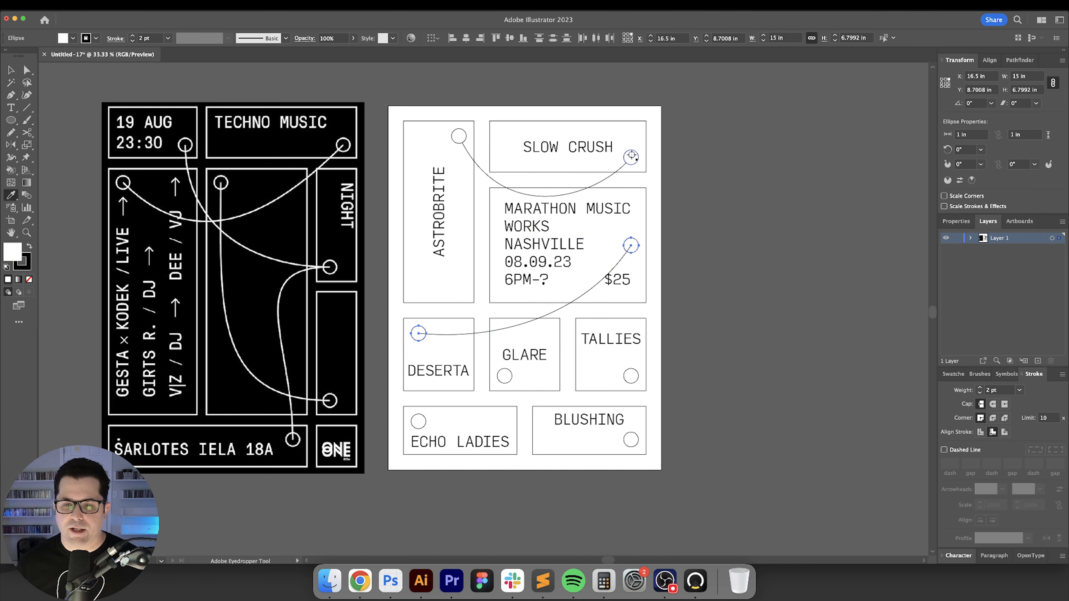
key(v)
click(719, 327)
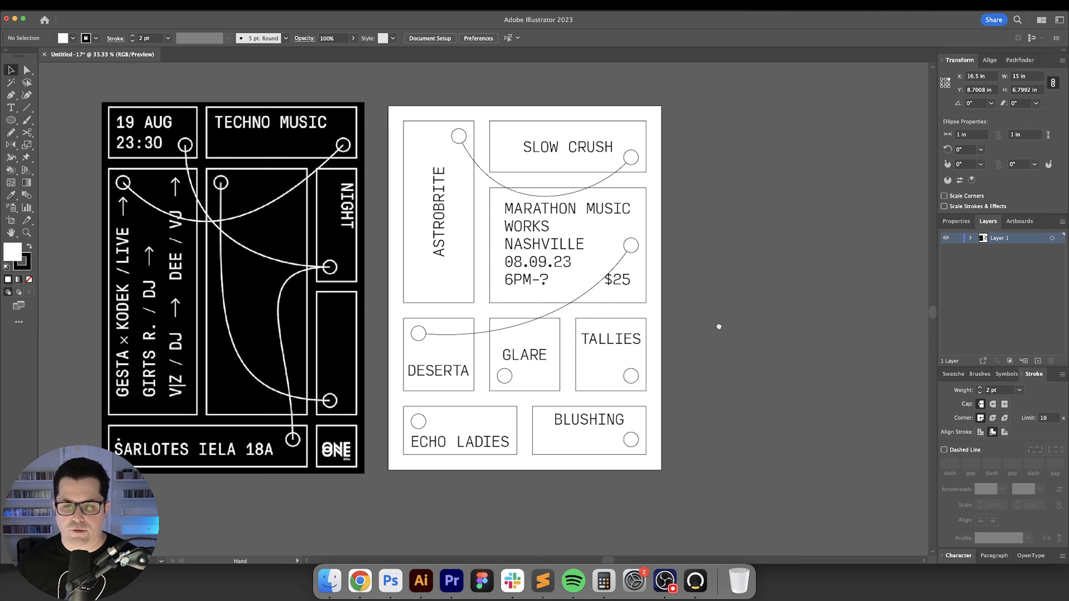
Step: Fill the circles in the lower boxes white to match the other connected circles
drag(719, 327, 679, 313)
click(473, 363)
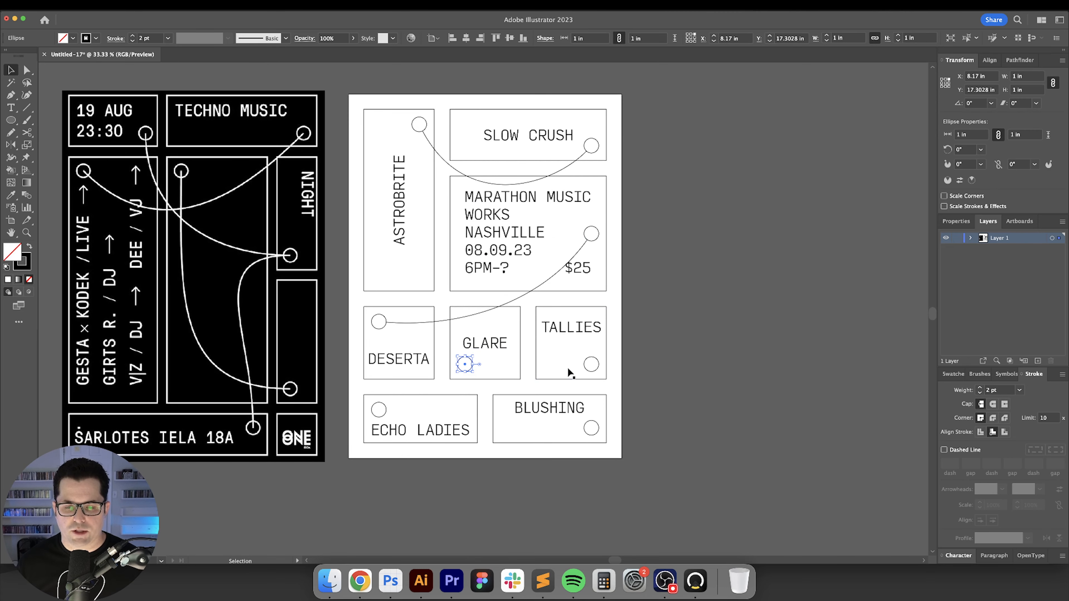
shift+click(590, 370)
shift+click(598, 433)
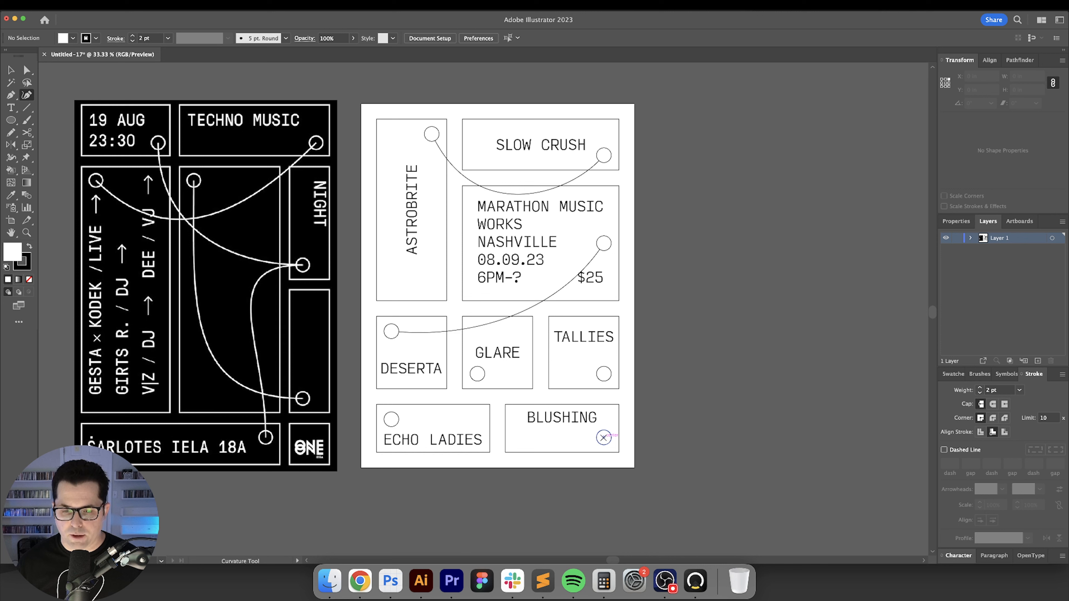
Step: Draw a Curvature curve from the BLUSHING circle's centre to the GLARE circle's centre, using the venue circle as the extra shaping point
click(603, 437)
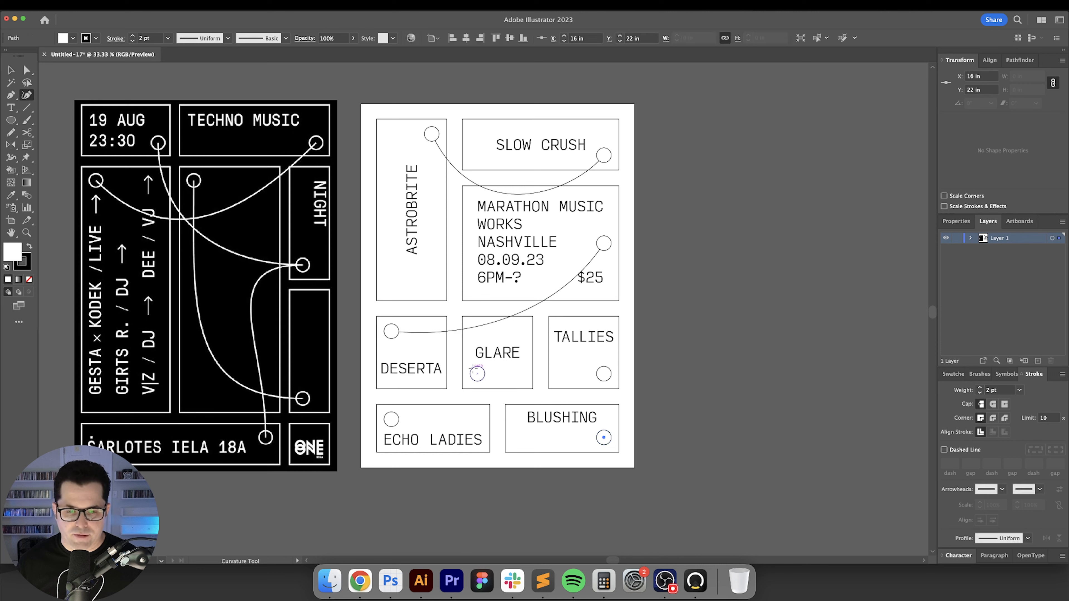
click(477, 374)
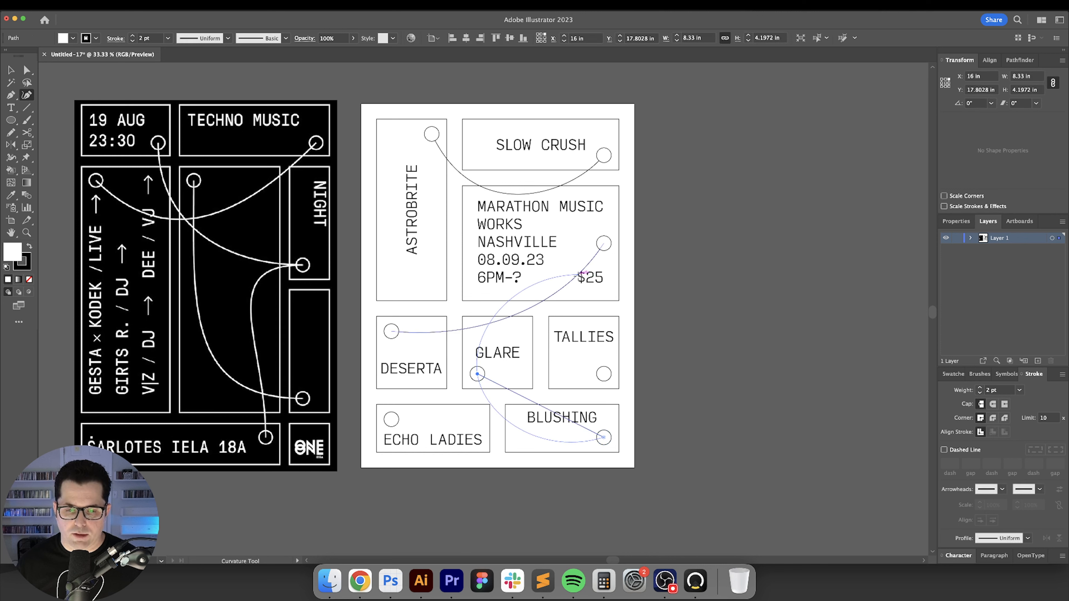
click(604, 243)
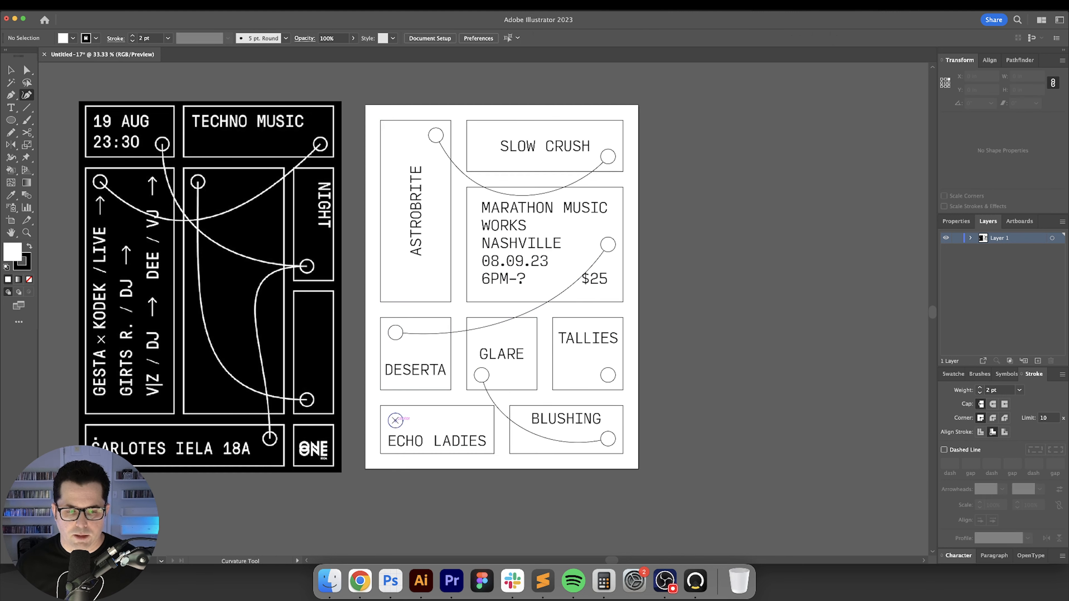
Step: Draw a Curvature curve connecting the centres of the ECHO LADIES and TALLIES circles
click(395, 420)
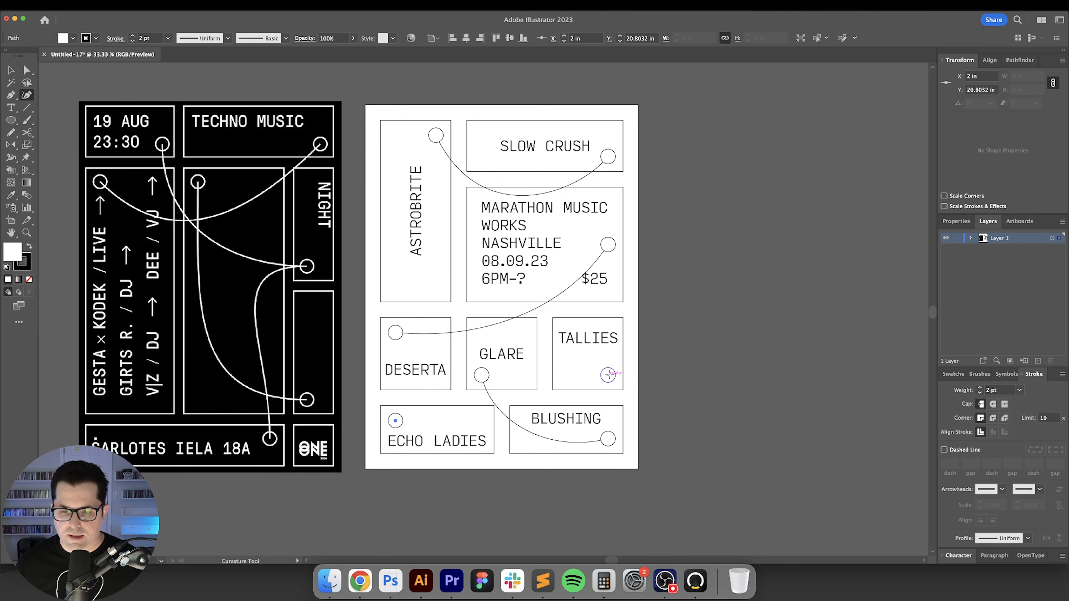
click(608, 375)
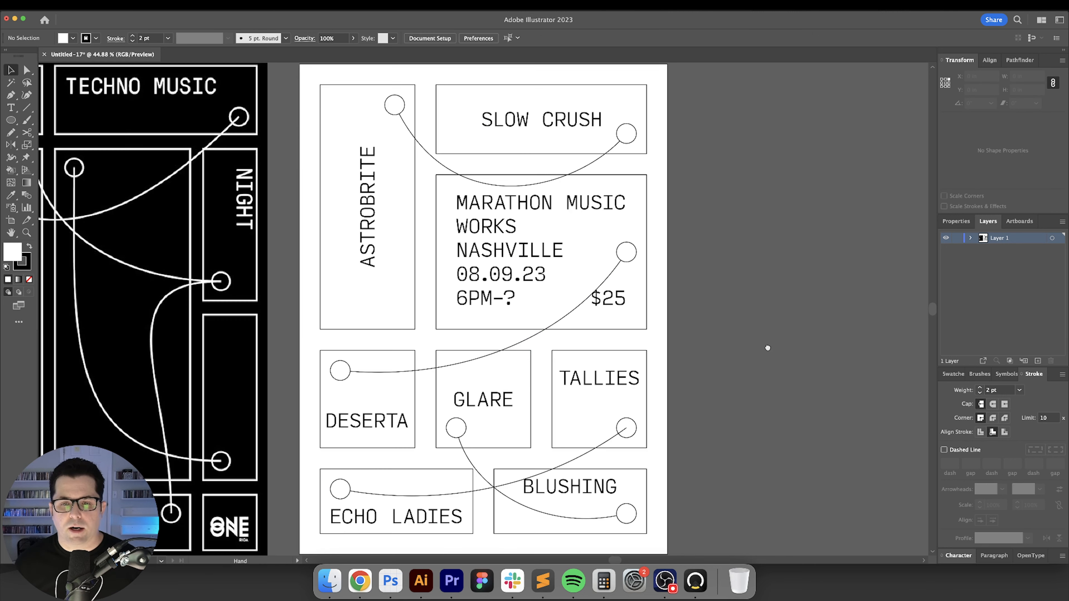
scroll(768, 348, down, 1)
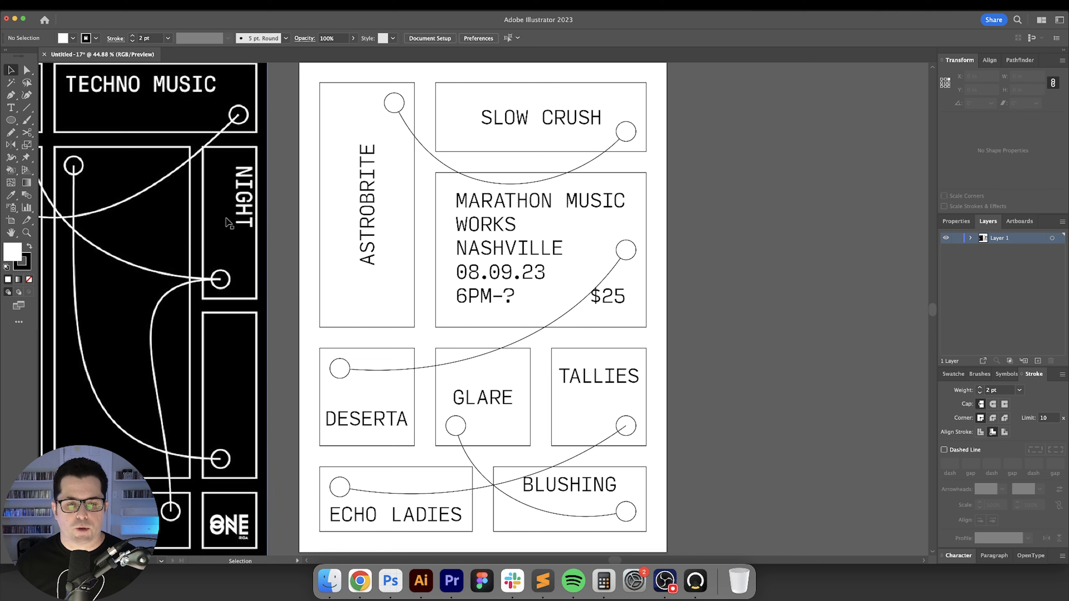
Step: Draw an unfilled square of about 0.79 in standing on the middle of the ASTROBRITE box's top edge
click(13, 95)
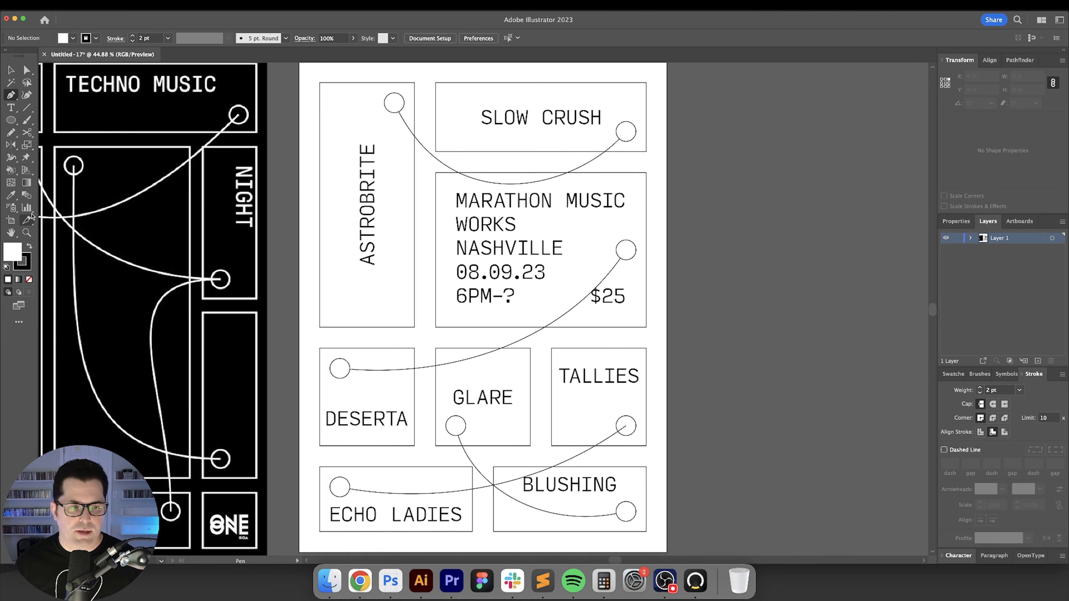
key(slash)
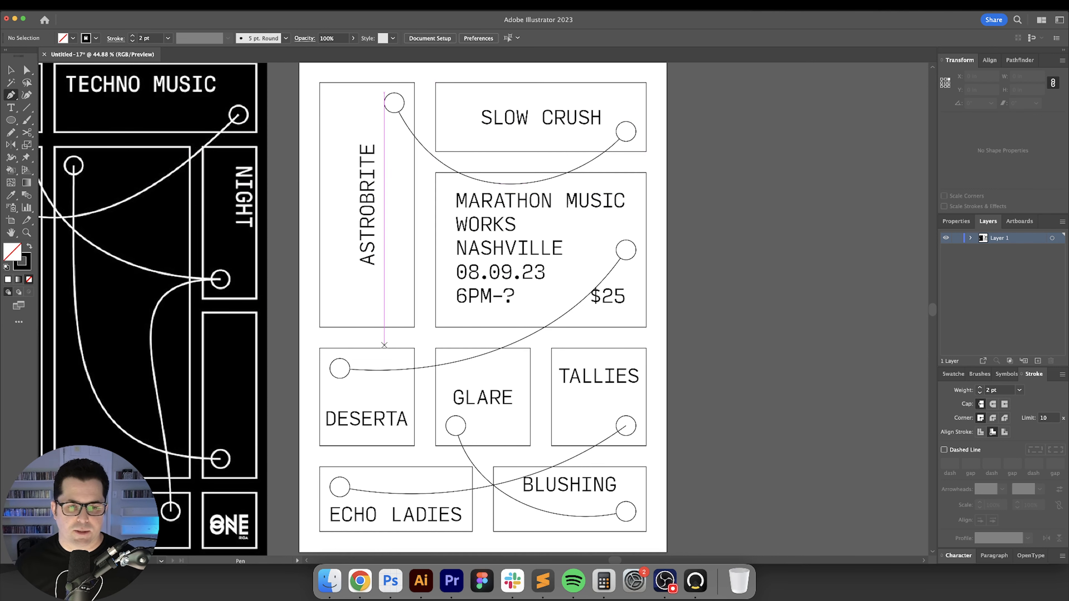
scroll(388, 348, up, 3)
drag(402, 329, 440, 300)
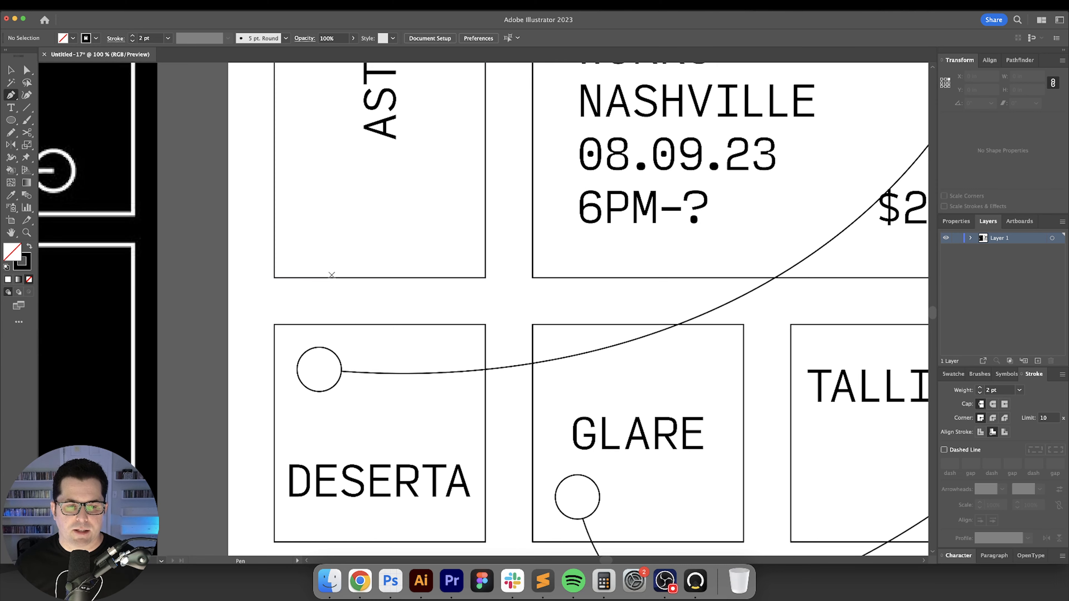
scroll(342, 290, up, 1)
drag(359, 294, 449, 284)
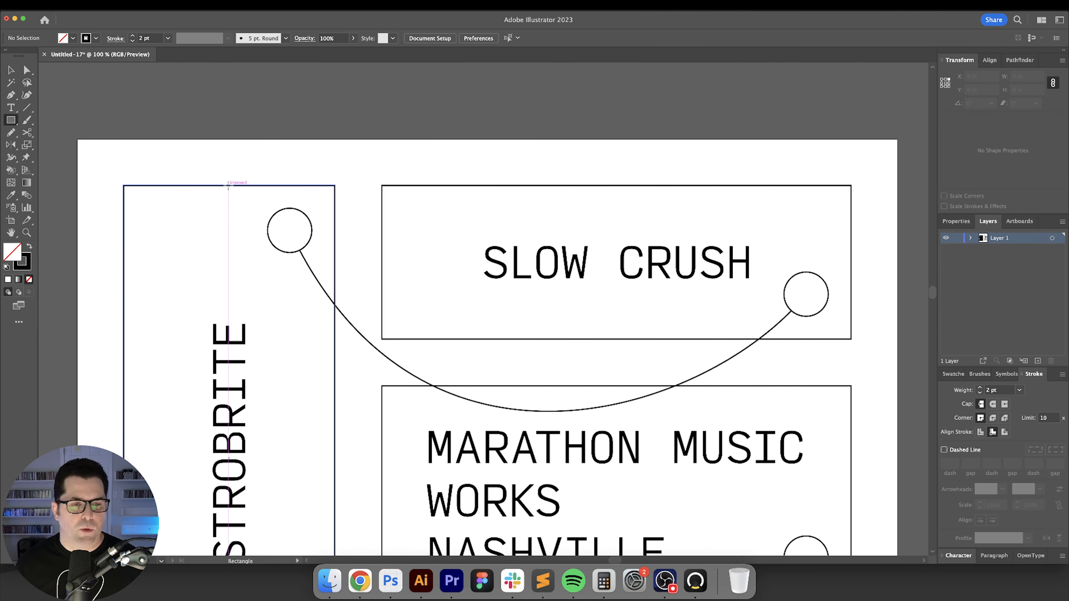
drag(229, 184, 264, 148)
Step: Delete the small square's right and bottom sides, leaving an L-shaped line above the ASTROBRITE box
key(v)
click(289, 165)
key(a)
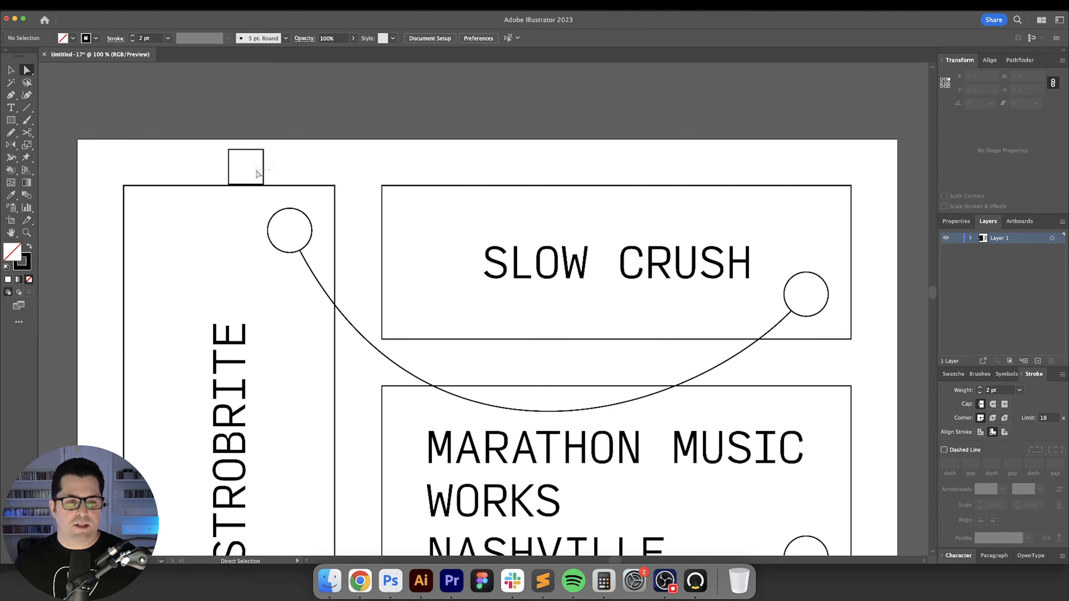
drag(257, 170, 255, 171)
key(Delete)
click(273, 174)
click(264, 185)
key(Delete)
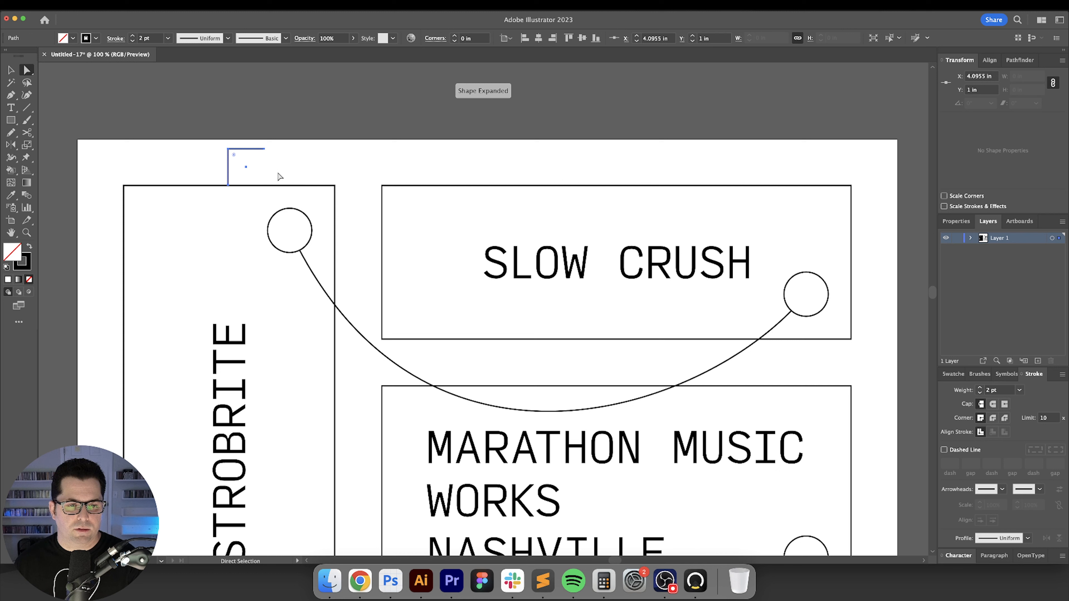
click(278, 174)
Step: Round the corner of the L-shaped line with a 0.25 in radius
click(228, 148)
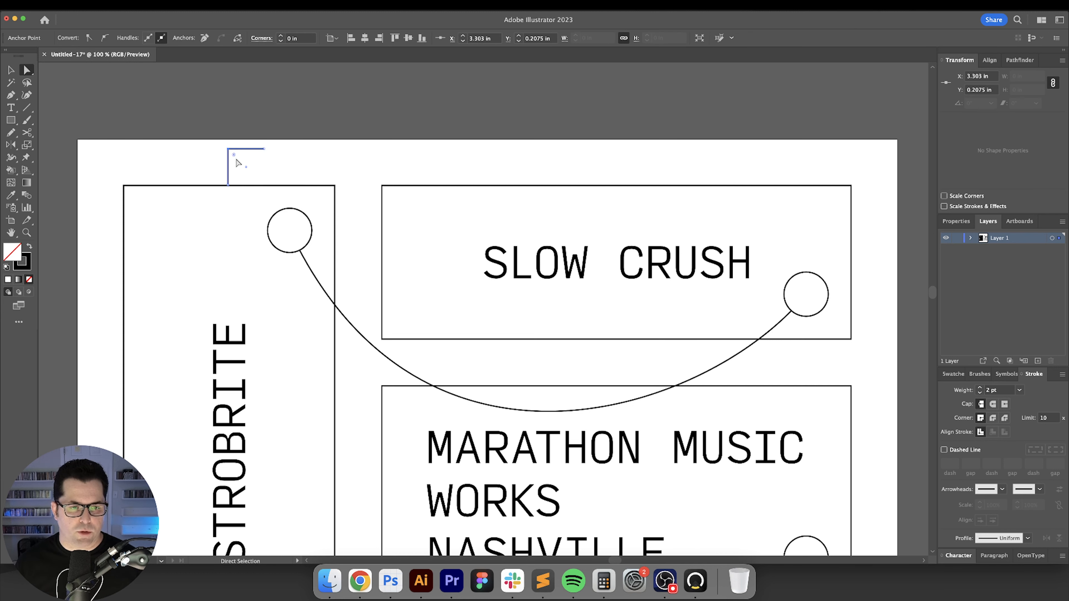
drag(235, 156, 241, 161)
click(305, 39)
text(.25)
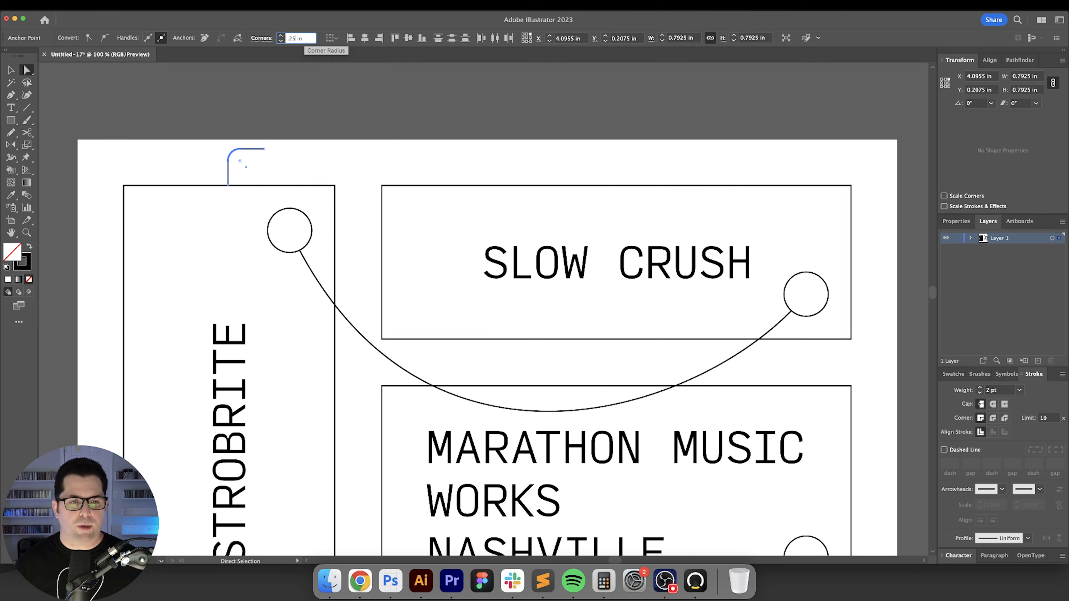
key(Return)
Step: Copy the rounded line to the SLOW CRUSH box's left edge, rotated 90°, and scale the copy to about 0.53 in
key(v)
click(351, 125)
scroll(351, 126, left, 1)
drag(269, 144, 368, 254)
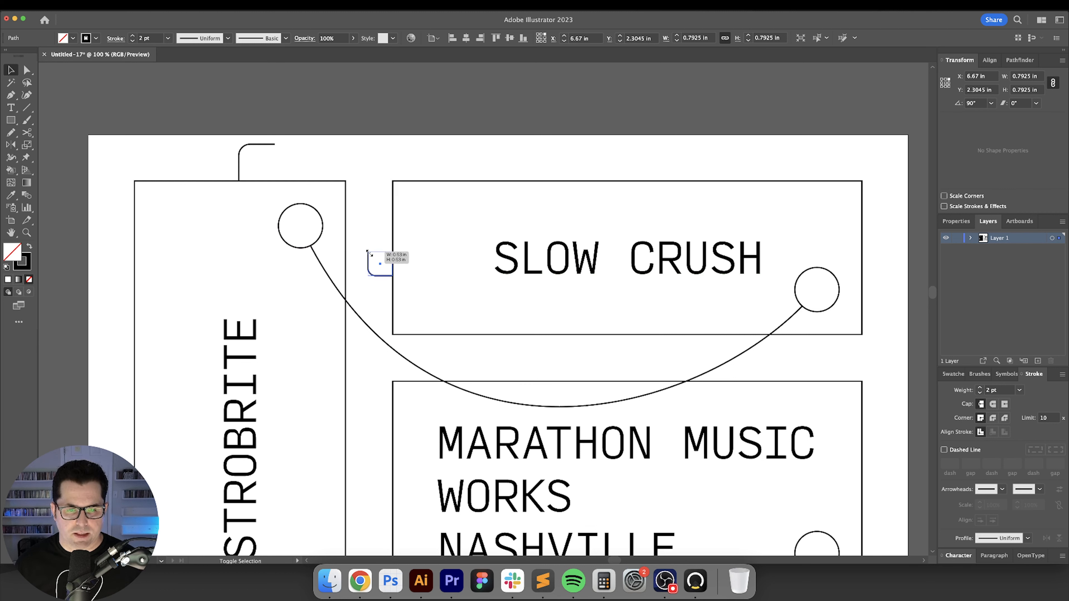
click(368, 213)
drag(371, 211, 377, 213)
Step: Scale the rounded line above the ASTROBRITE box down to match the smaller one beside SLOW CRUSH
drag(232, 134, 385, 287)
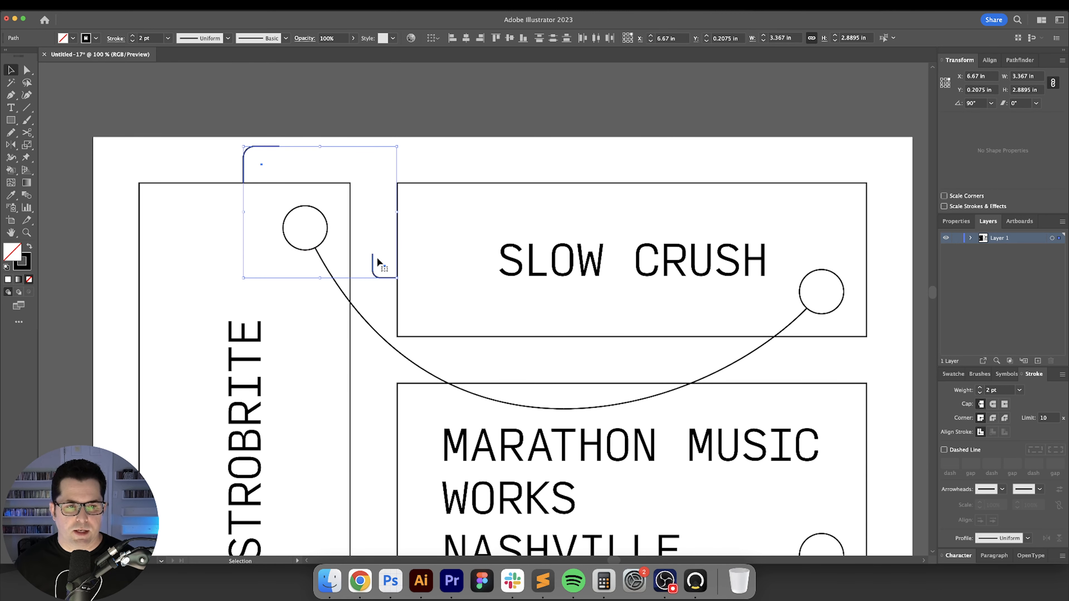
click(308, 160)
click(265, 147)
drag(279, 147, 356, 157)
click(294, 156)
key(Delete)
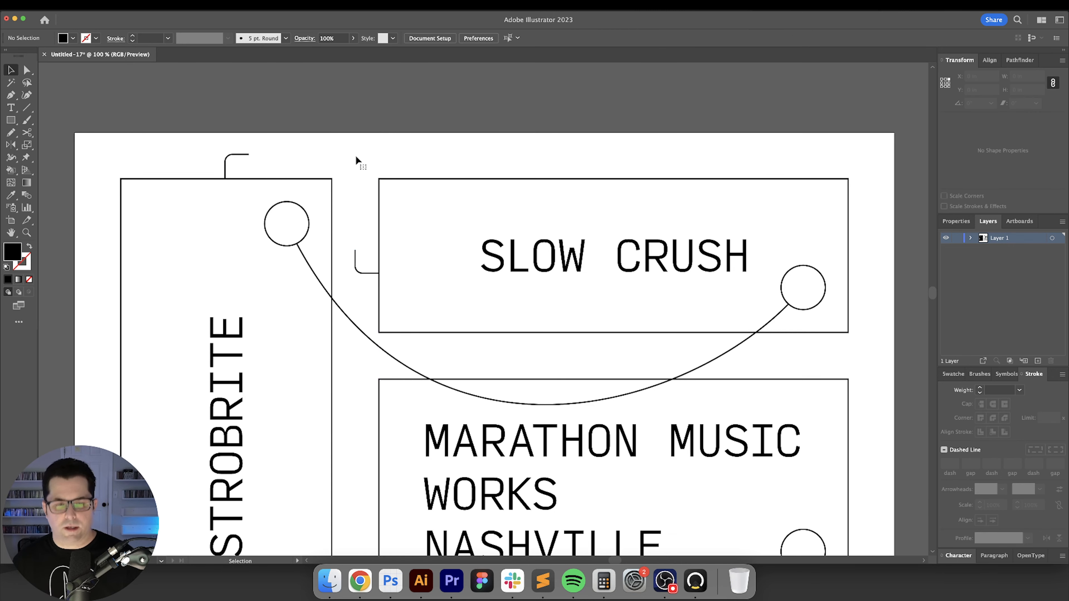
Step: Copy the rounded line above ASTROBRITE into the gap before the SLOW CRUSH box, rotated 90° clockwise, directly above the lower rounded line
key(p)
key(v)
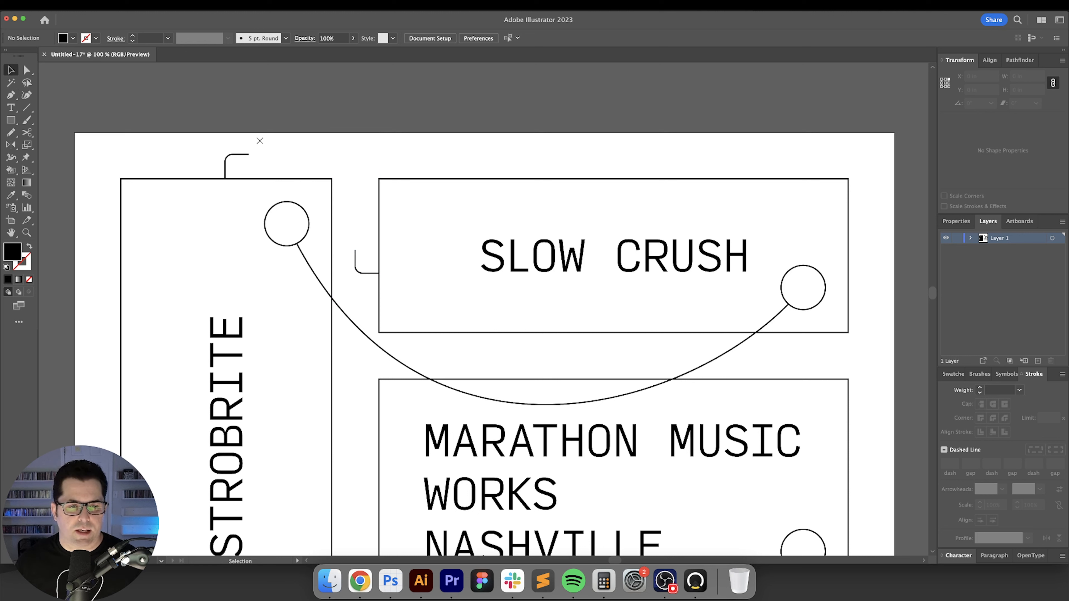
click(247, 154)
drag(245, 154, 357, 165)
click(375, 158)
scroll(370, 177, left, 1)
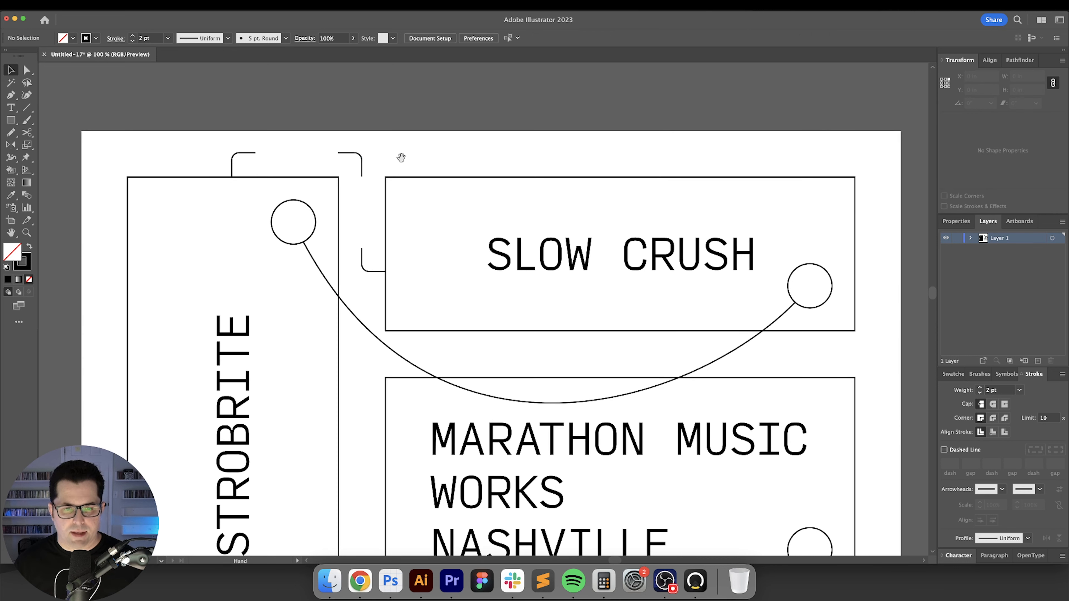
Step: Join the open ends of the three rounded lines into one connector between the ASTROBRITE and SLOW CRUSH boxes
key(a)
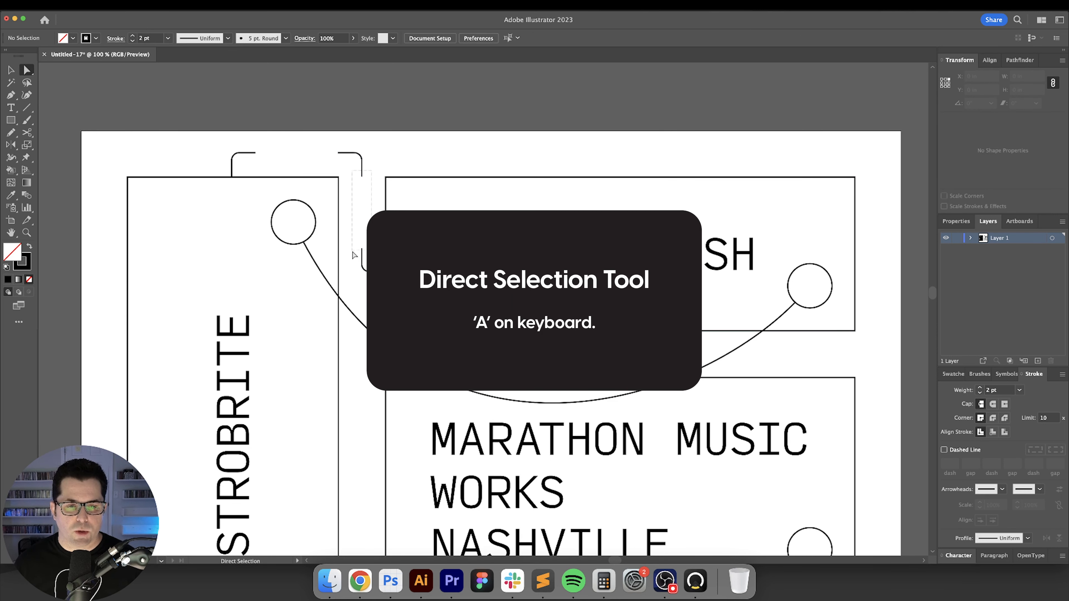
click(356, 255)
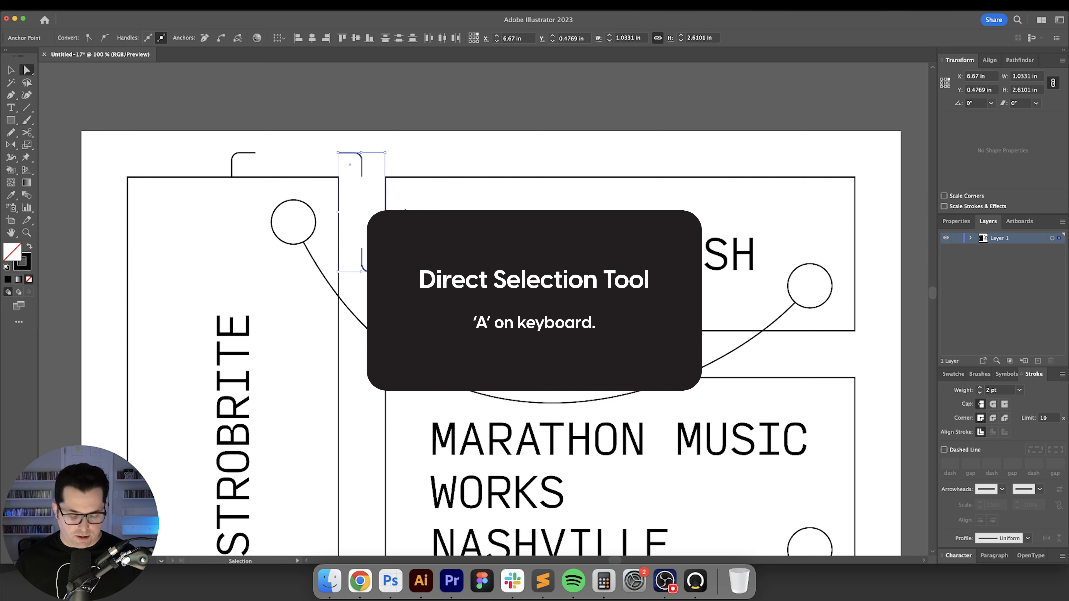
key(super+j)
click(401, 127)
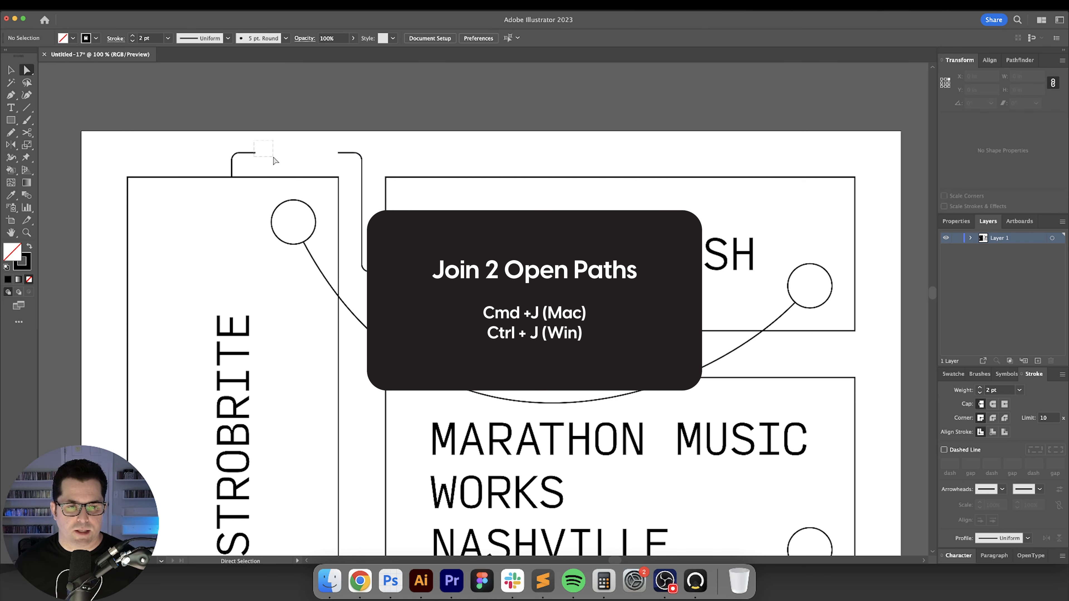
drag(273, 158, 350, 169)
key(super+j)
key(v)
click(402, 137)
Step: Draw a short vertical line connecting the bottom edge of the SLOW CRUSH box to the top edge of the event details box
scroll(441, 155, down, 1)
scroll(392, 160, right, 1)
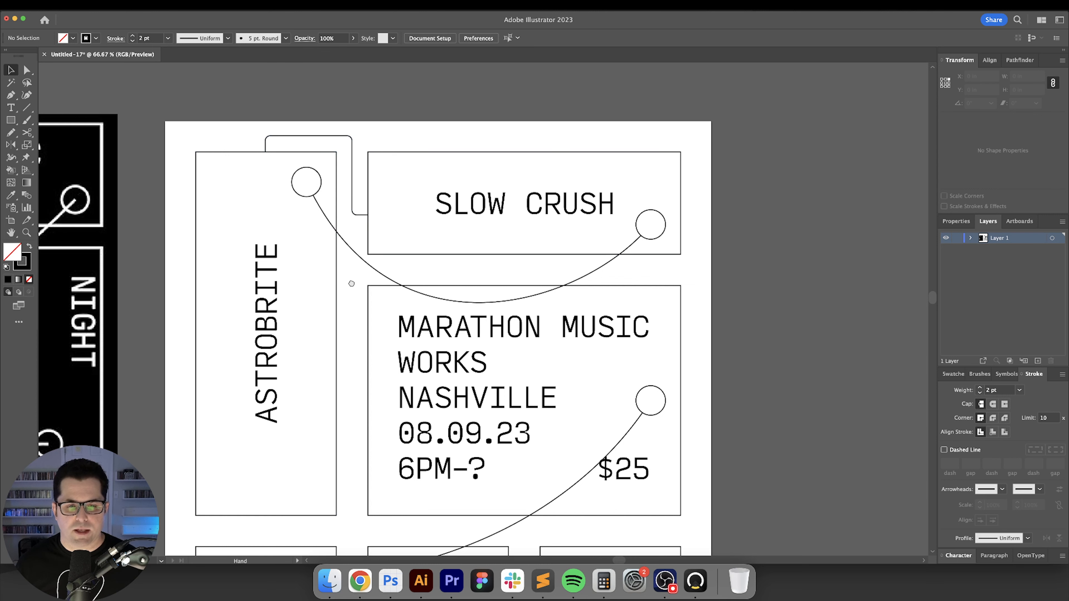
drag(489, 263, 480, 206)
scroll(480, 206, up, 1)
key(p)
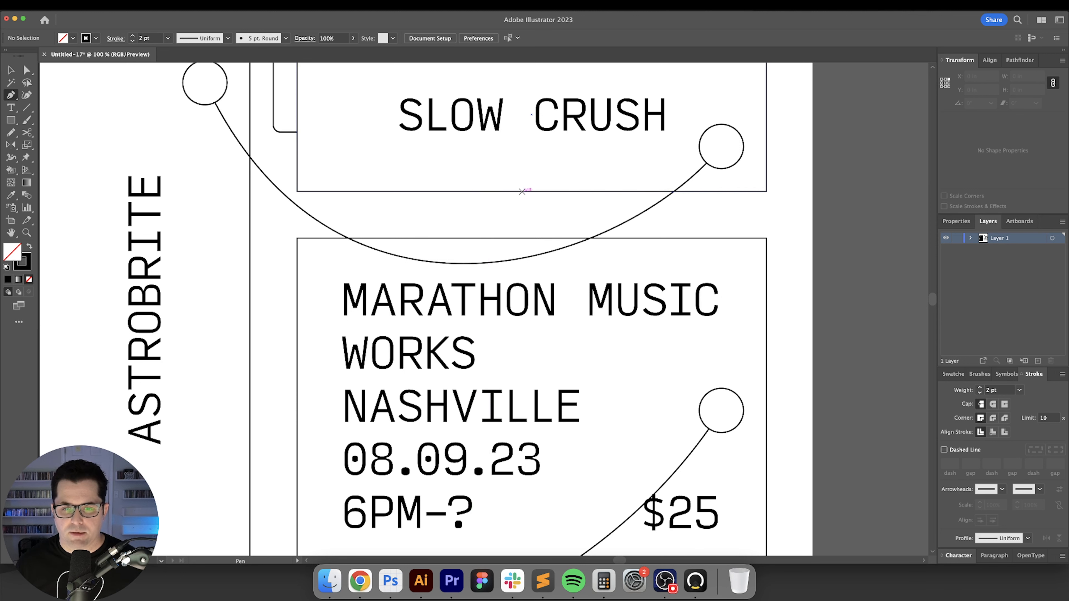
click(524, 192)
click(525, 238)
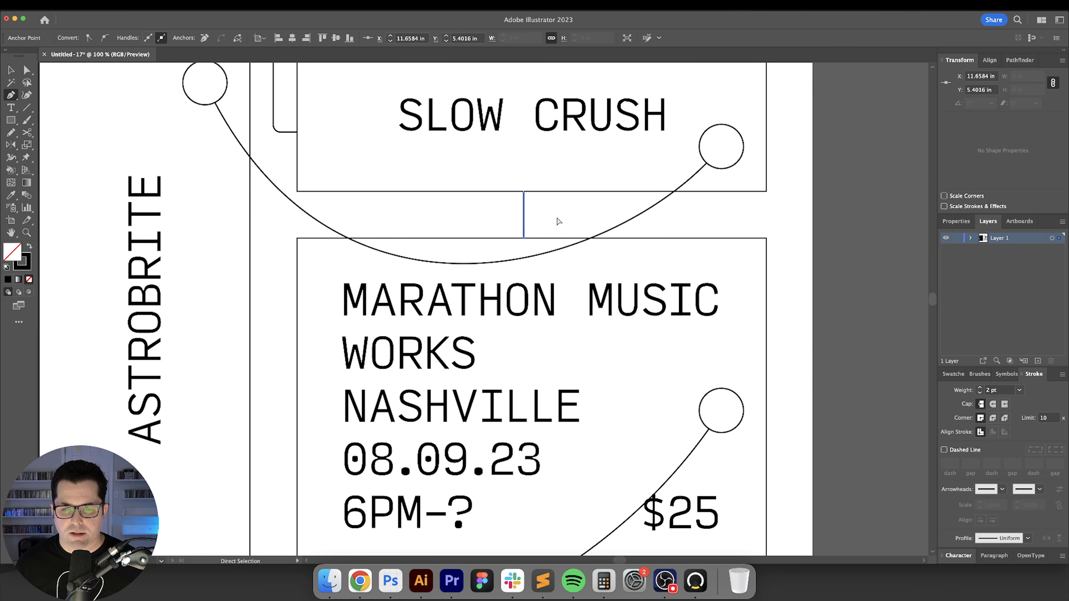
key(Escape)
scroll(556, 218, down, 1)
key(v)
Step: Delete part of the rounded bracket line beside the artboard, leaving a single rounded corner piece
scroll(556, 218, down, 5)
scroll(635, 234, left, 4)
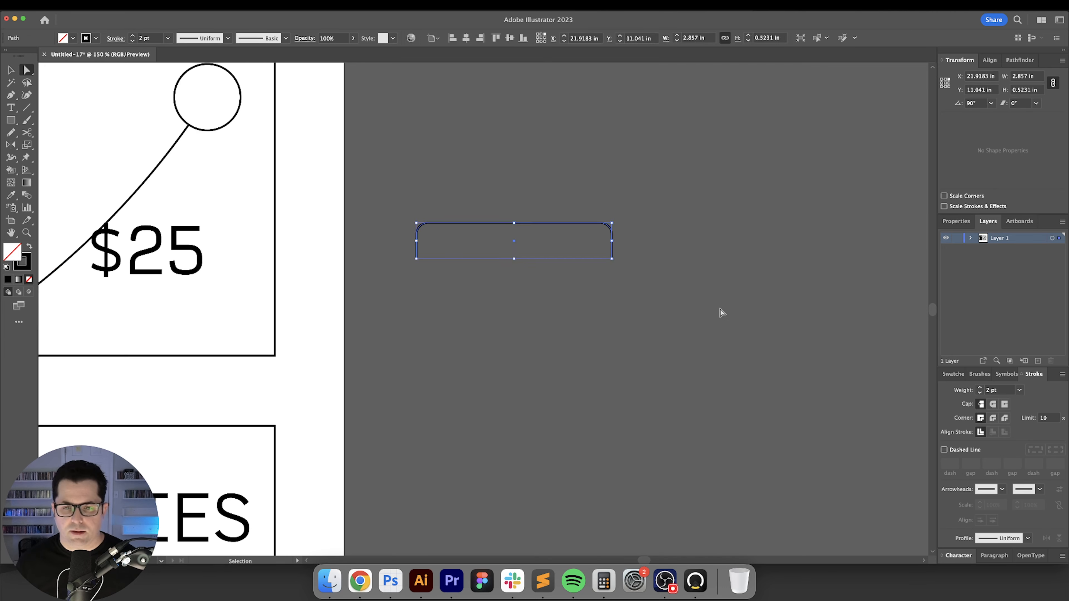
click(654, 311)
key(a)
drag(444, 200, 557, 200)
key(Delete)
click(607, 237)
Step: Place the rounded corner piece against the event details box's left edge, beside the 6PM-? line
key(v)
scroll(560, 230, down, 1)
scroll(559, 248, down, 2)
drag(511, 283, 658, 262)
scroll(650, 205, up, 1)
drag(647, 205, 415, 242)
key(o)
key(v)
click(404, 268)
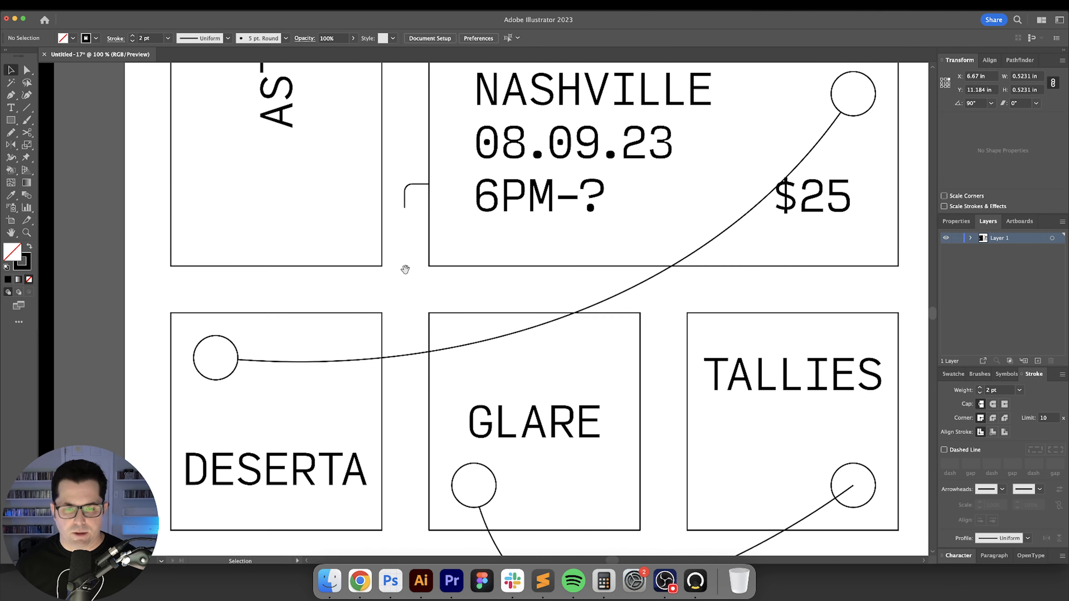
Step: Copy the corner piece into the gap below, rotated 180°, and place another unrotated copy on the DESERTA box's top edge
key(p)
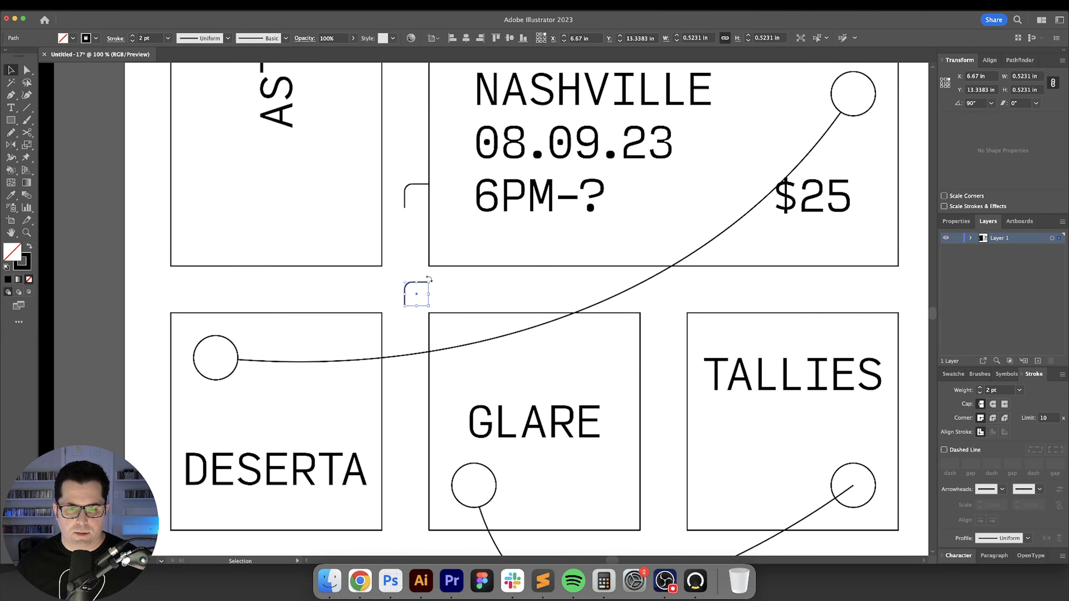
drag(431, 280, 400, 305)
key(super+equal)
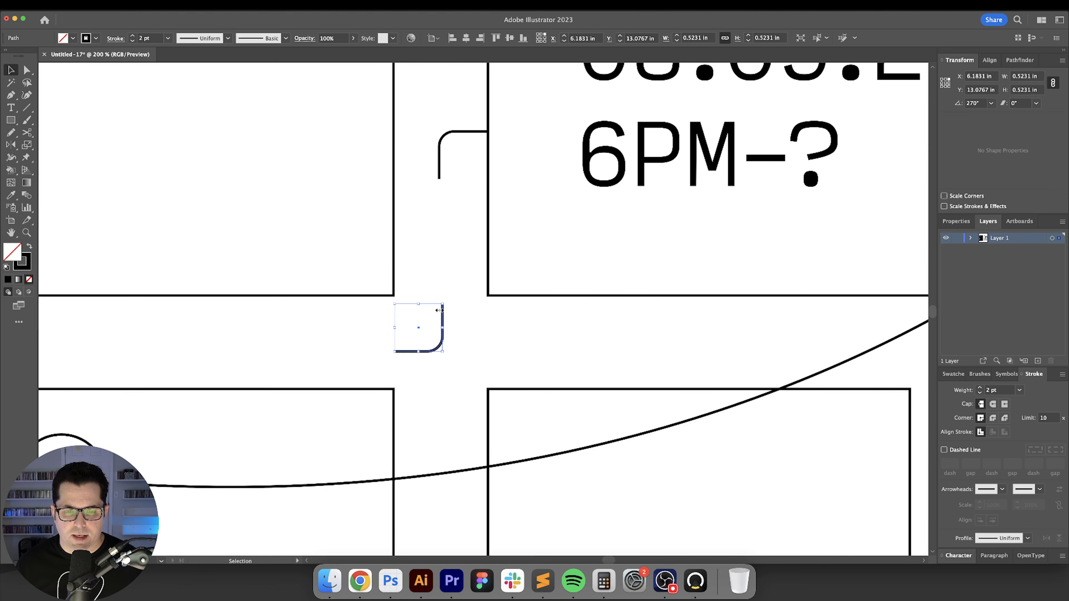
mouse_move(439, 310)
mouse_down()
mouse_move(441, 202)
mouse_move(433, 308)
mouse_up()
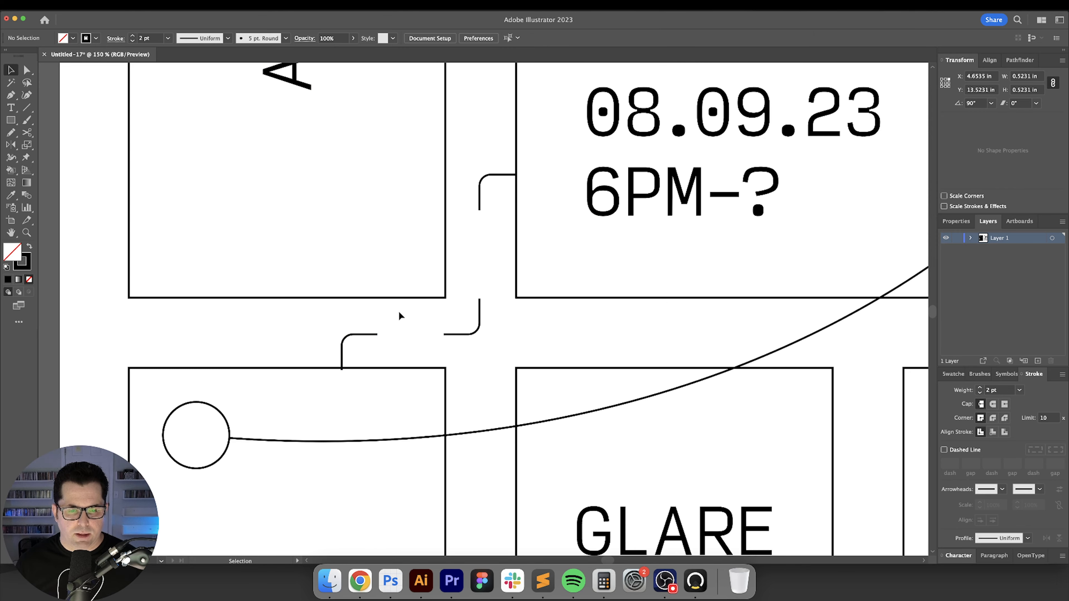
Step: Adjust the lower end of the corner piece above DESERTA to meet the box's top edge exactly
mouse_move(388, 330)
mouse_down()
mouse_move(355, 328)
mouse_move(389, 350)
mouse_up()
scroll(356, 329, up, 1)
key(a)
scroll(288, 374, up, 1)
scroll(289, 376, up, 3)
click(262, 494)
drag(261, 495, 262, 471)
click(329, 414)
Step: Join the three corner pieces into one connector from the event details box to the DESERTA box
scroll(331, 410, down, 3)
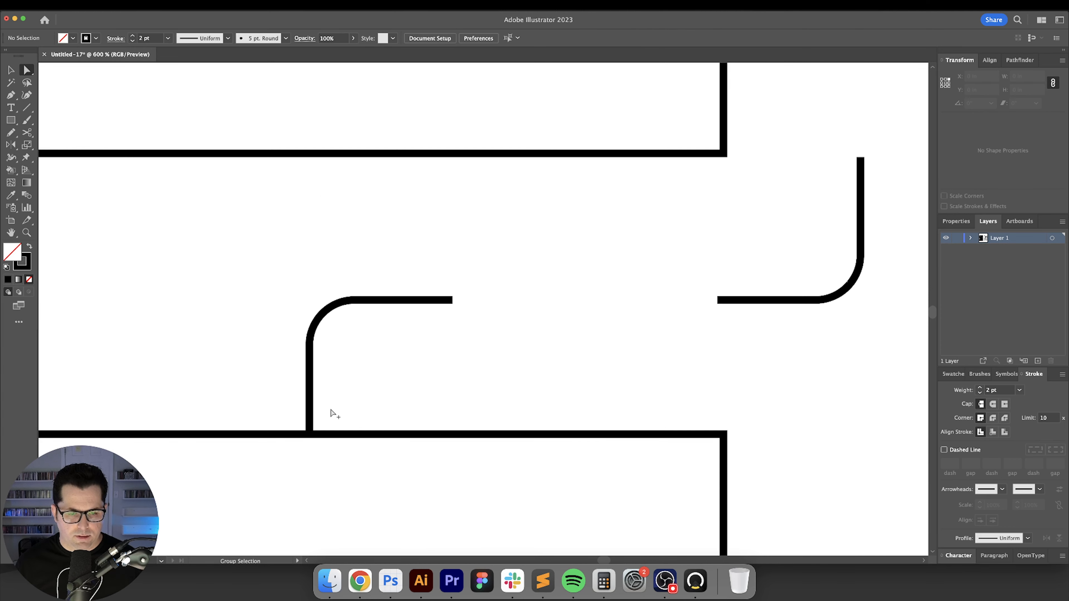
scroll(330, 411, right, 5)
scroll(330, 396, up, 2)
drag(619, 377, 622, 378)
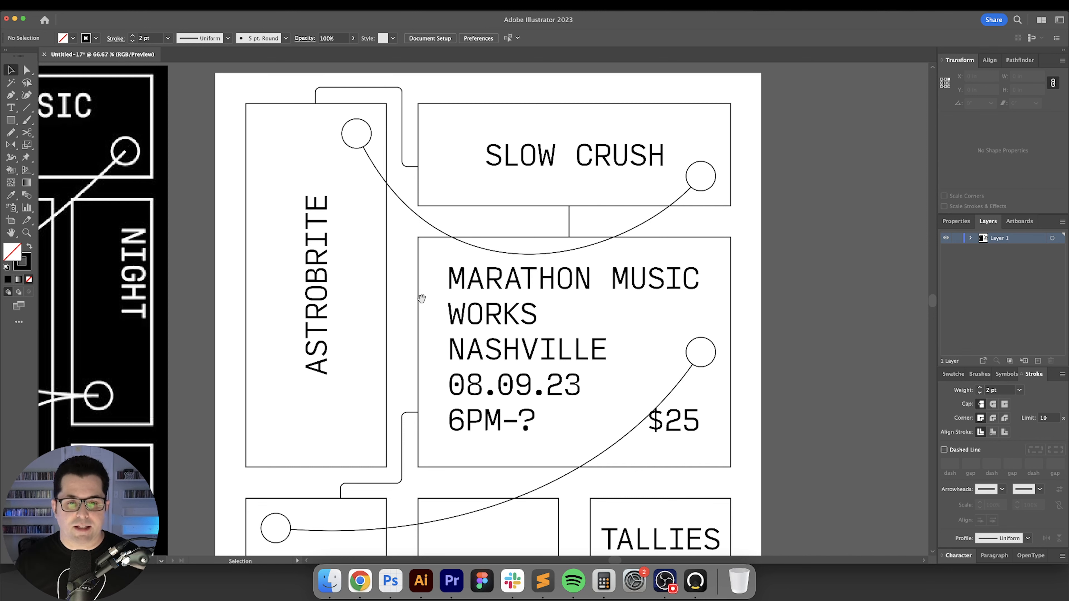
Step: Copy the connector above DESERTA down to the gap between the DESERTA and GLARE boxes, above ECHO LADIES
drag(402, 333, 416, 261)
drag(430, 373, 435, 281)
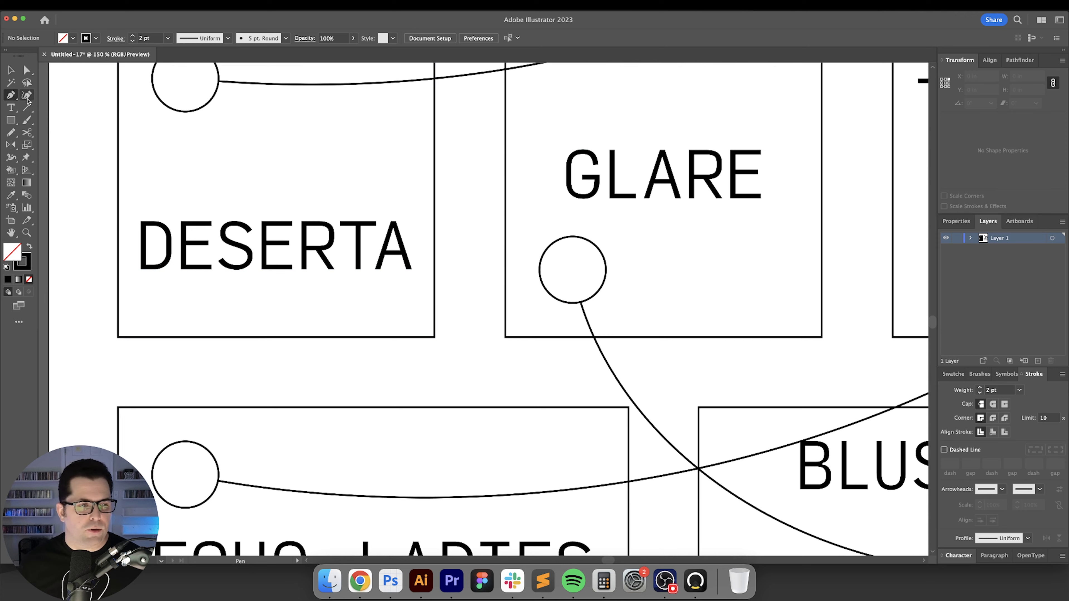
key(v)
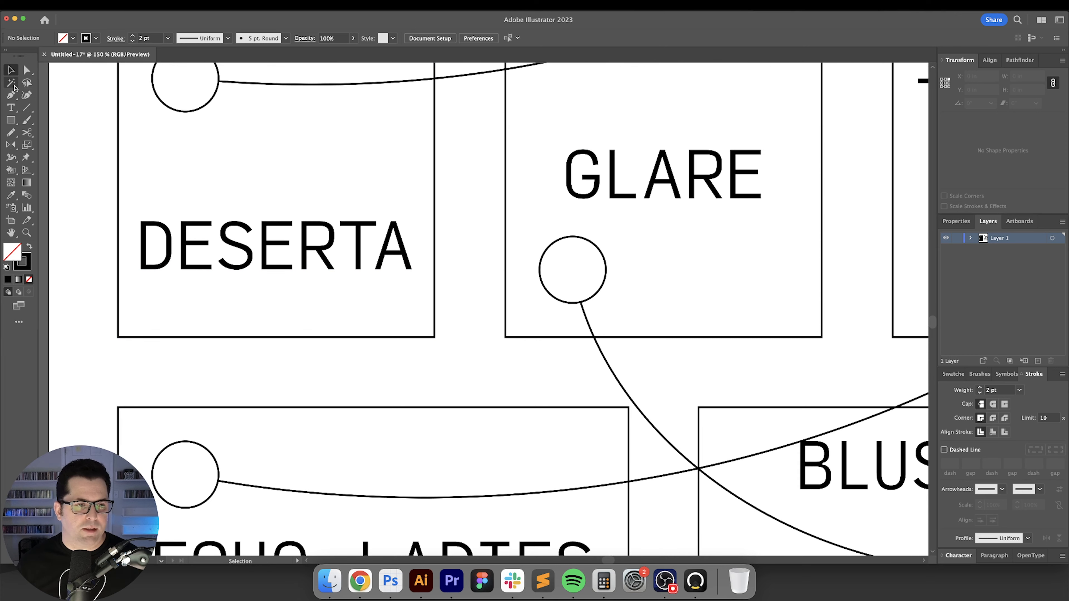
scroll(291, 210, up, 5)
drag(396, 101, 396, 474)
drag(500, 453, 488, 311)
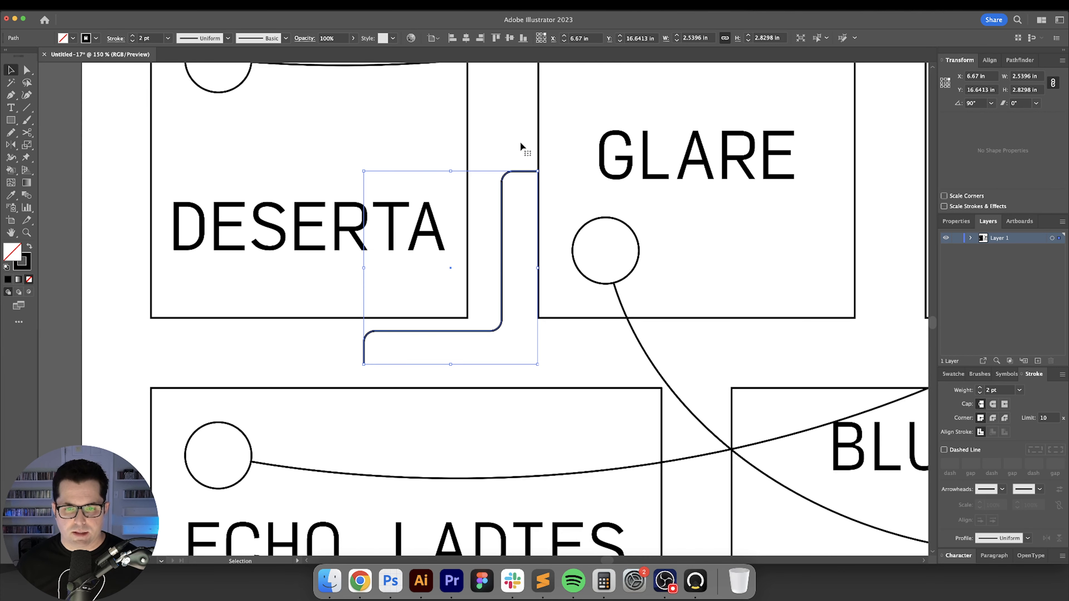
Step: Delete the copied connector's upper segments, leaving one rounded corner with a longer horizontal part
key(a)
click(525, 171)
key(Delete)
click(501, 194)
key(Delete)
key(v)
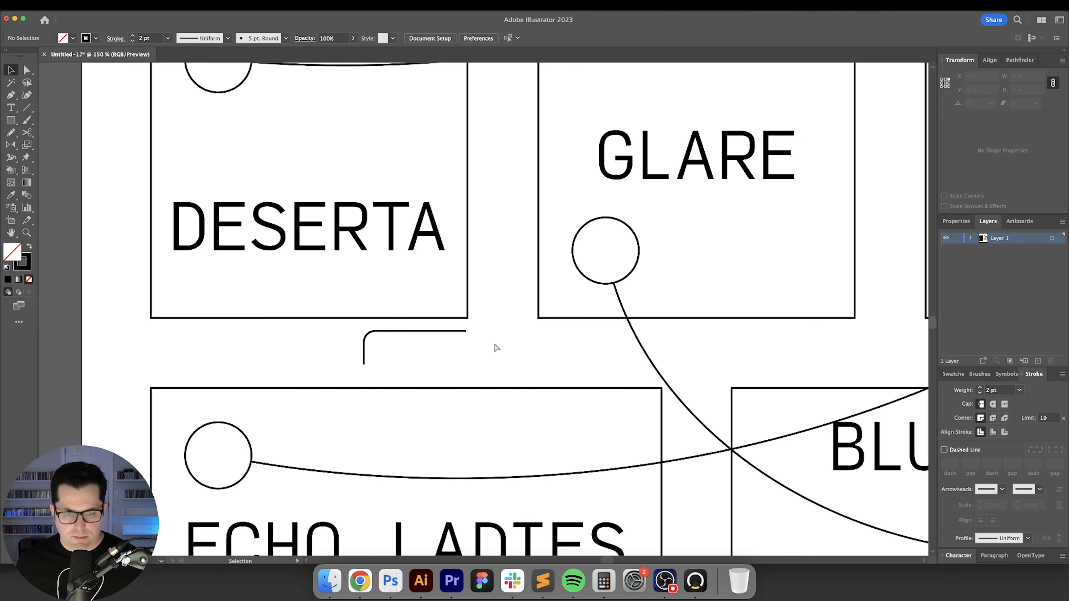
Step: Rotate the trimmed line 180° to hang from the GLARE box's bottom edge, and place a shortened copy under the DESERTA box
click(427, 331)
drag(473, 348, 326, 376)
drag(402, 365, 423, 354)
click(495, 325)
Step: Reflect the short rounded line under DESERTA across the vertical axis
right_click(423, 314)
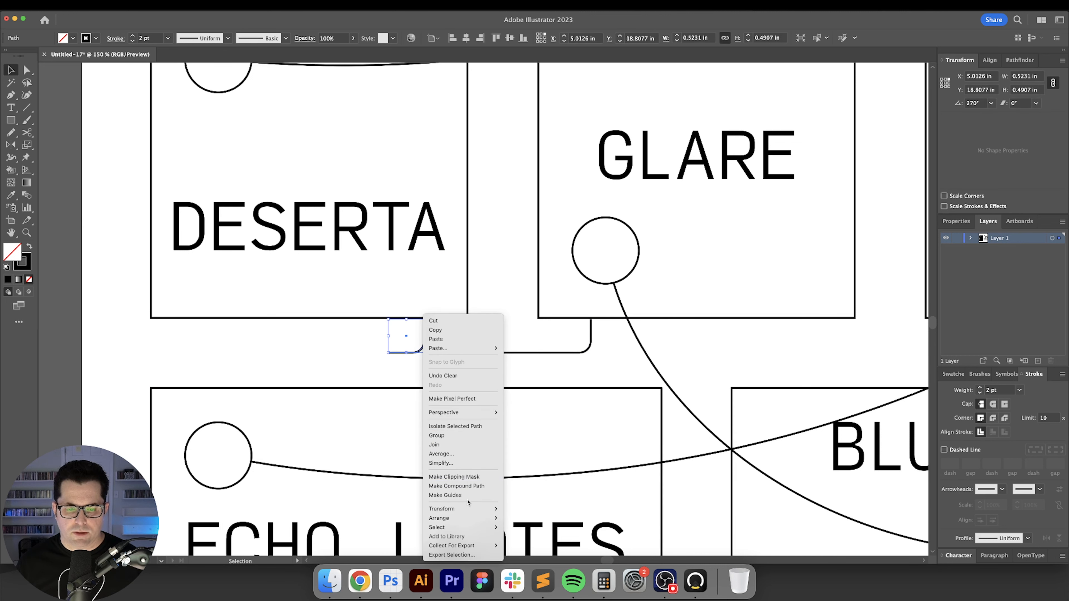
click(524, 511)
key(Return)
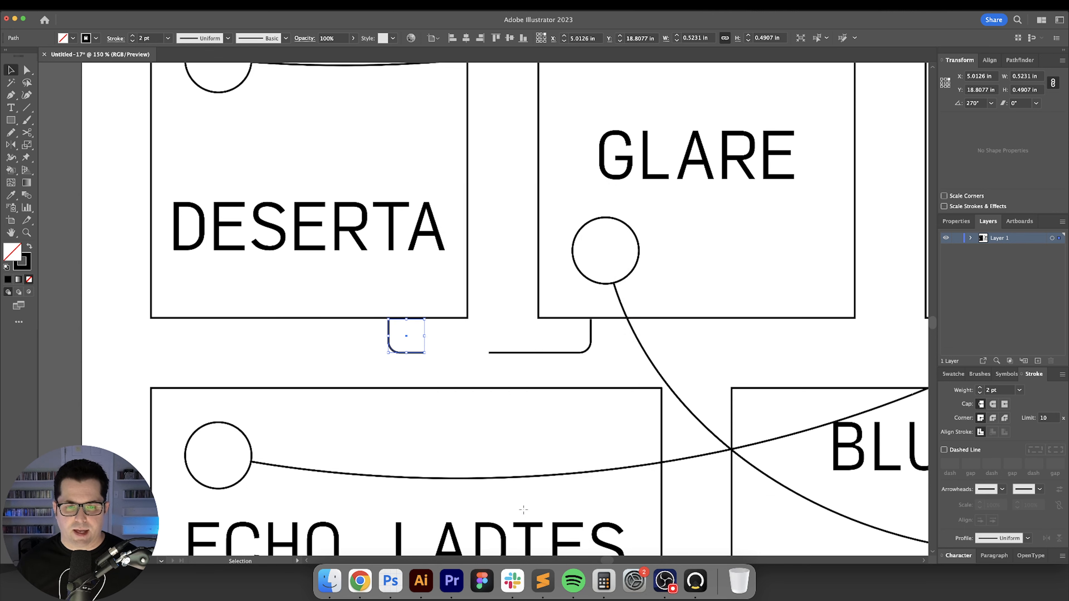
Step: Join the two rounded lines under DESERTA and GLARE into one bracket-shaped connector
key(a)
click(429, 342)
drag(477, 367, 423, 339)
key(super+j)
click(514, 335)
key(super+0)
key(v)
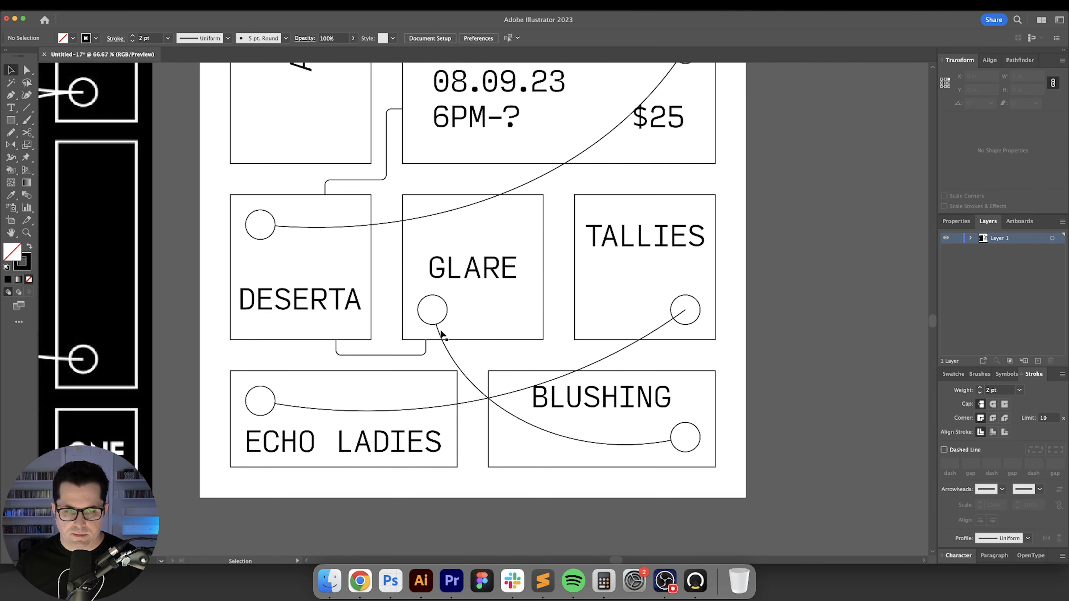
Step: Draw a short horizontal line between the GLARE and TALLIES boxes, and place two parallel copies between ECHO LADIES and BLUSHING
key(super+equal)
drag(554, 317, 485, 361)
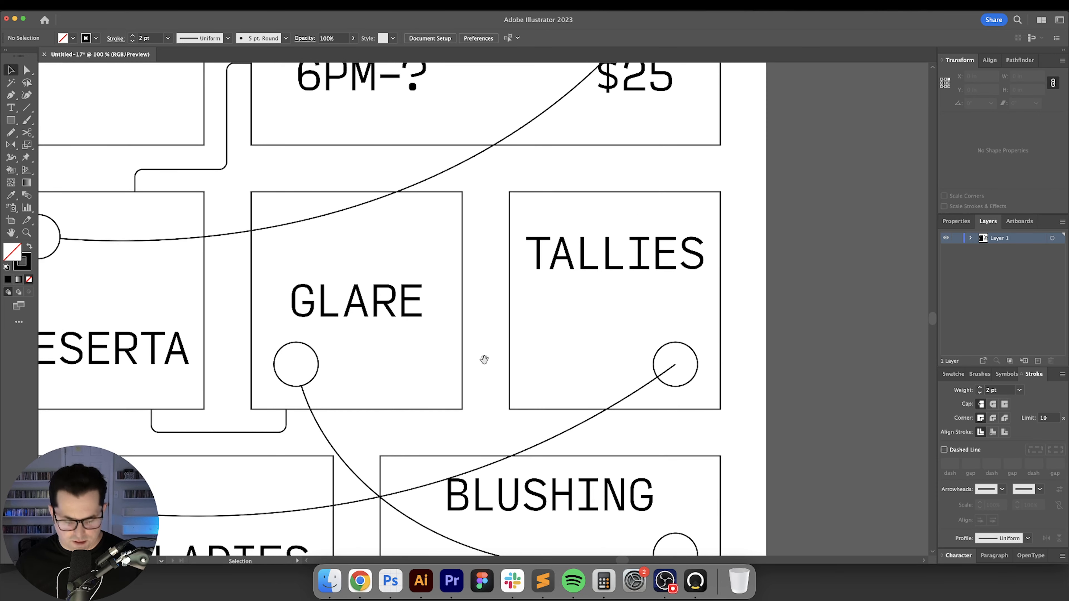
key(p)
key(super+equal)
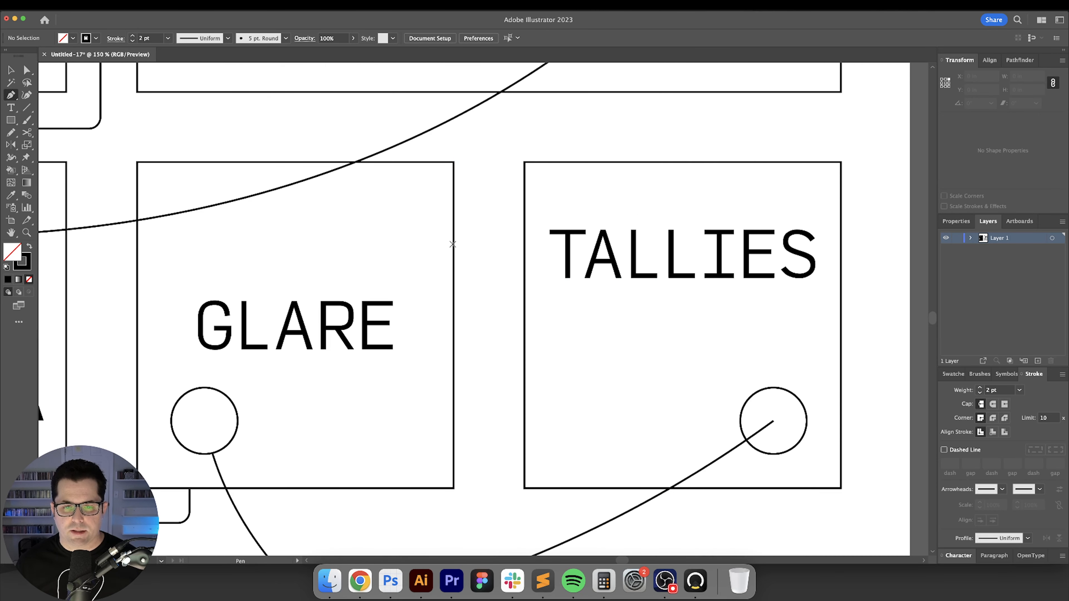
click(454, 240)
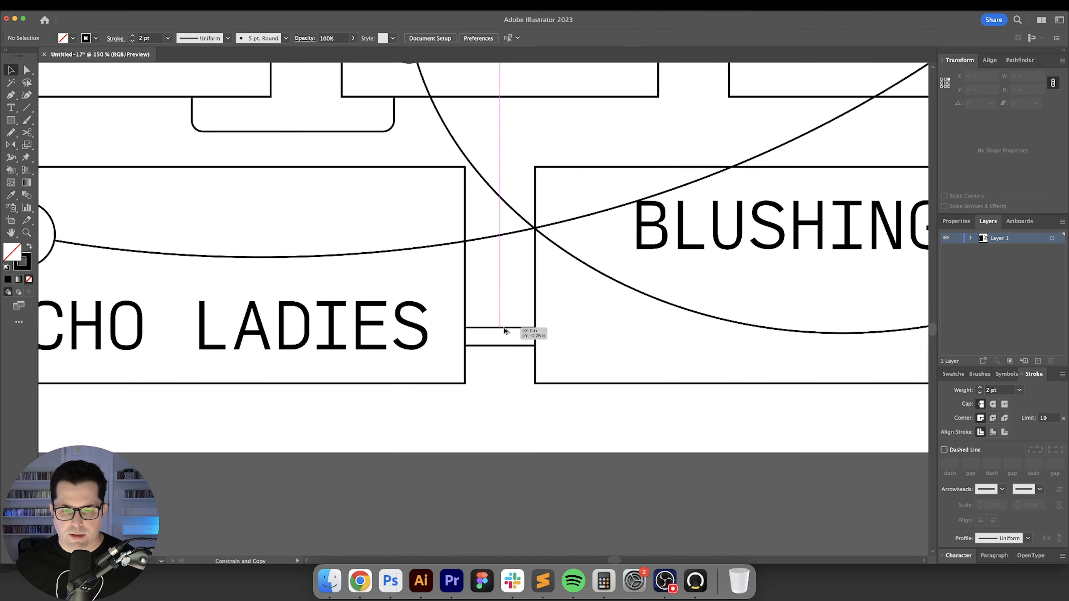
click(526, 331)
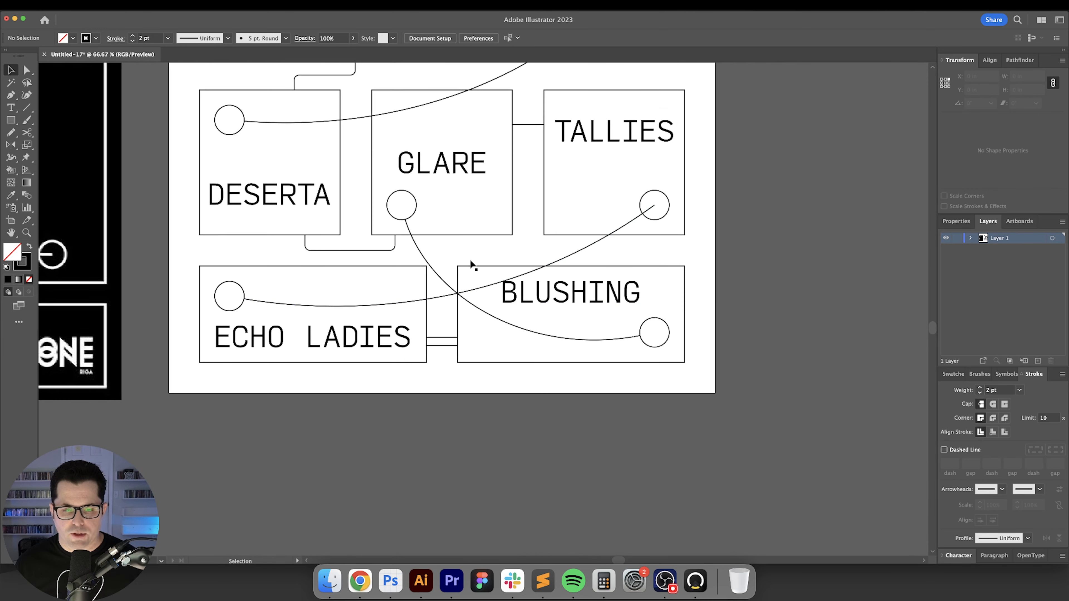
Step: Copy the bracket-shaped connector further along the GLARE box's bottom edge and delete the copy's far rounded end
drag(502, 252, 527, 295)
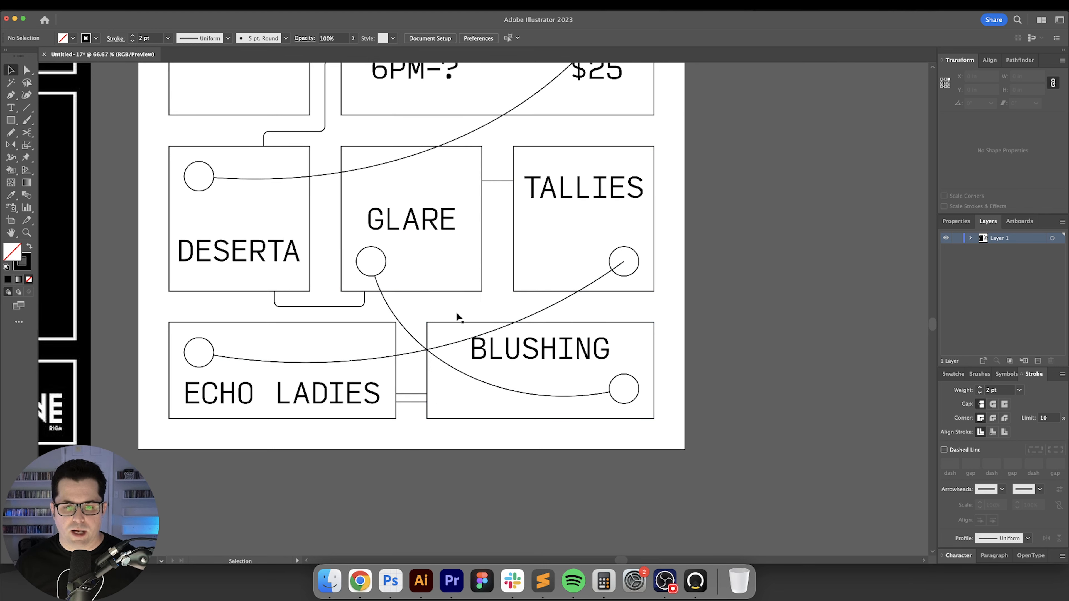
scroll(458, 317, up, 3)
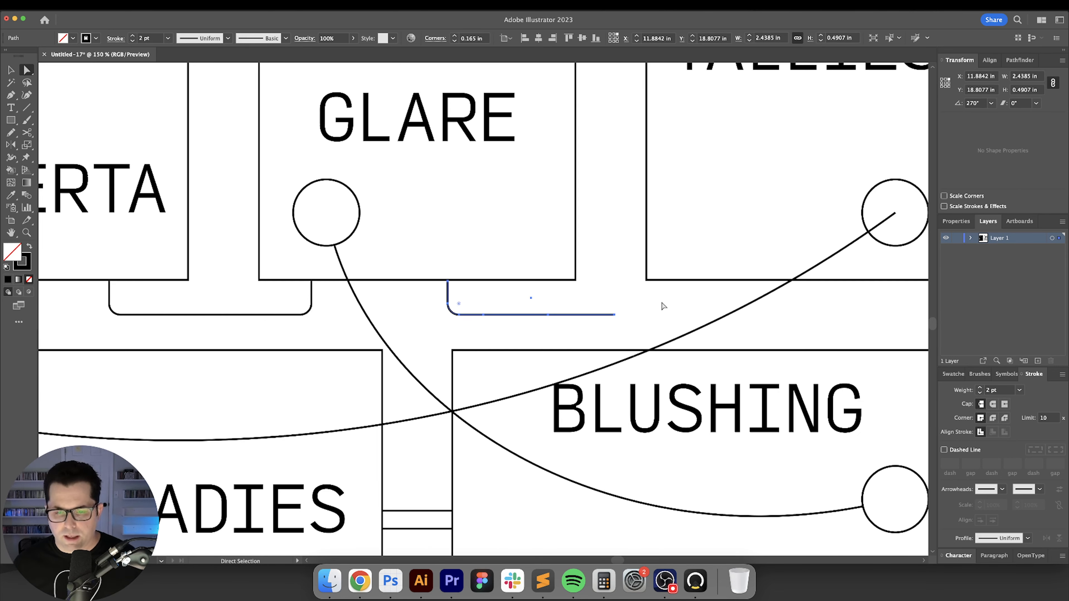
click(617, 323)
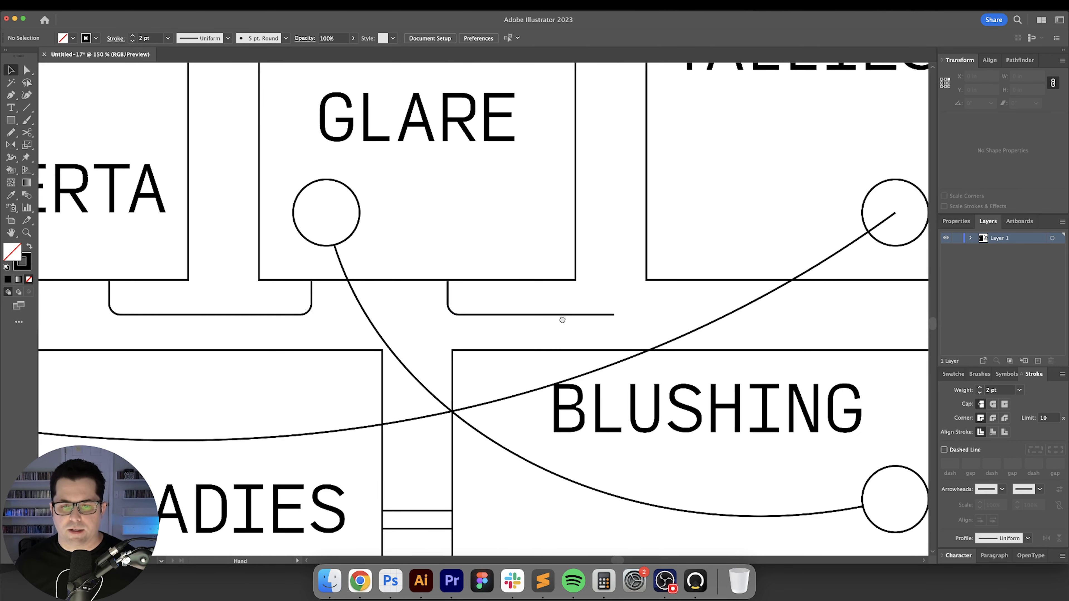
drag(562, 320, 539, 309)
Step: Copy the remaining rounded corner to the line's open end, rotate it 180° toward the BLUSHING box, and join the two parts
drag(425, 291, 599, 291)
drag(765, 288, 635, 288)
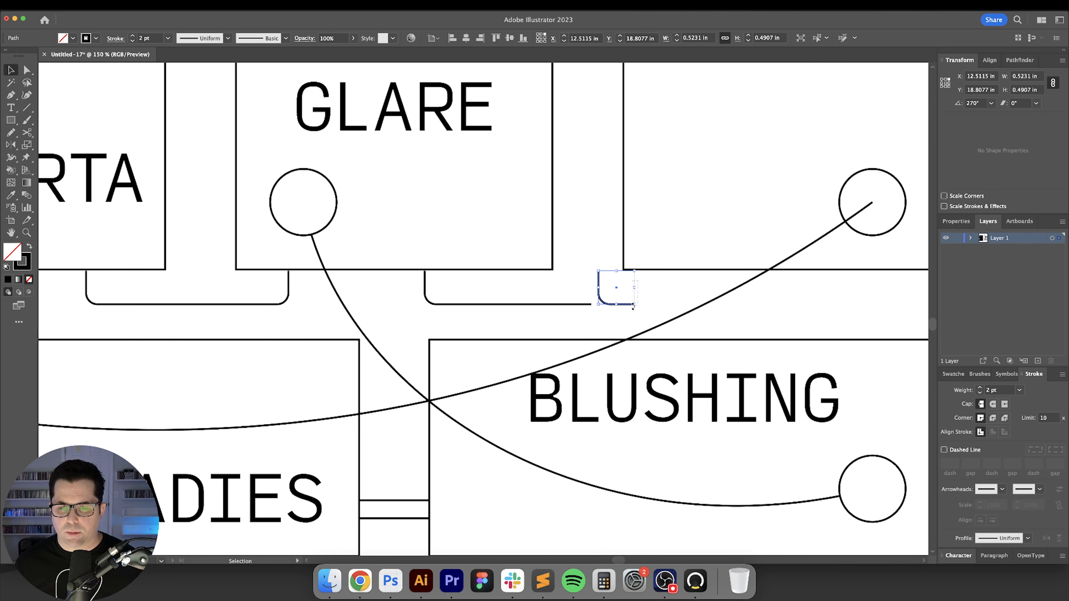
drag(638, 283, 600, 310)
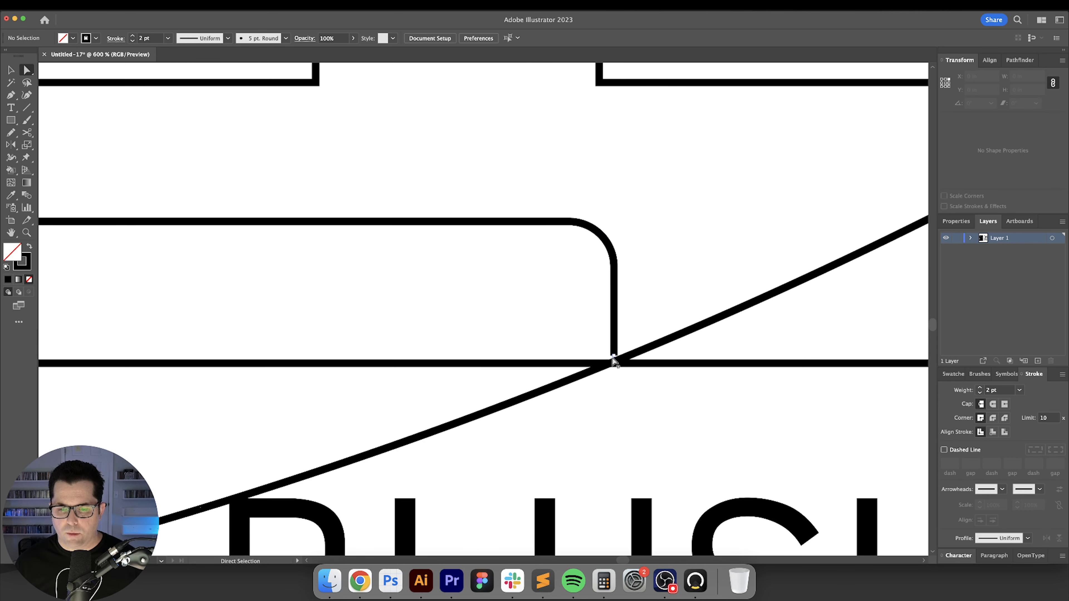
Step: Extend the lower end of the GLARE–BLUSHING connector to meet the BLUSHING box's top edge
drag(614, 356, 614, 363)
click(661, 311)
scroll(661, 311, down, 4)
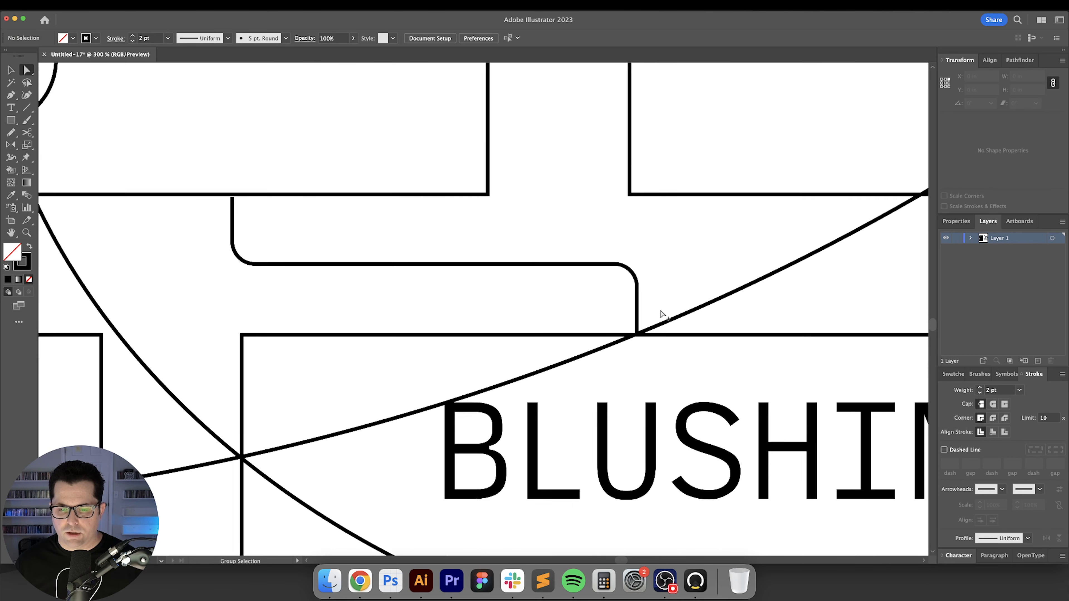
key(v)
key(super+0)
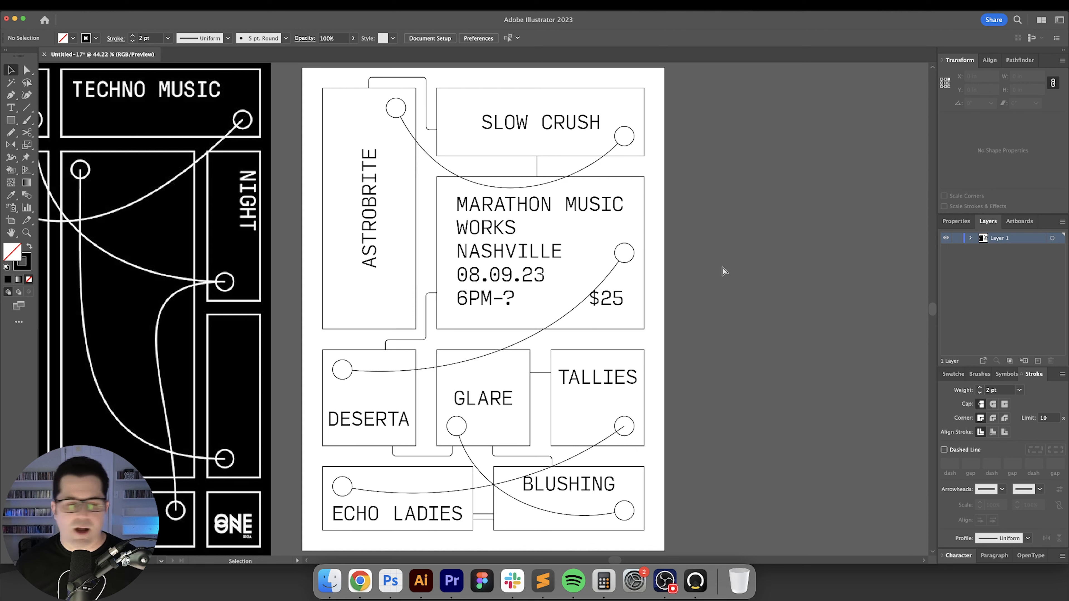
key(super+minus)
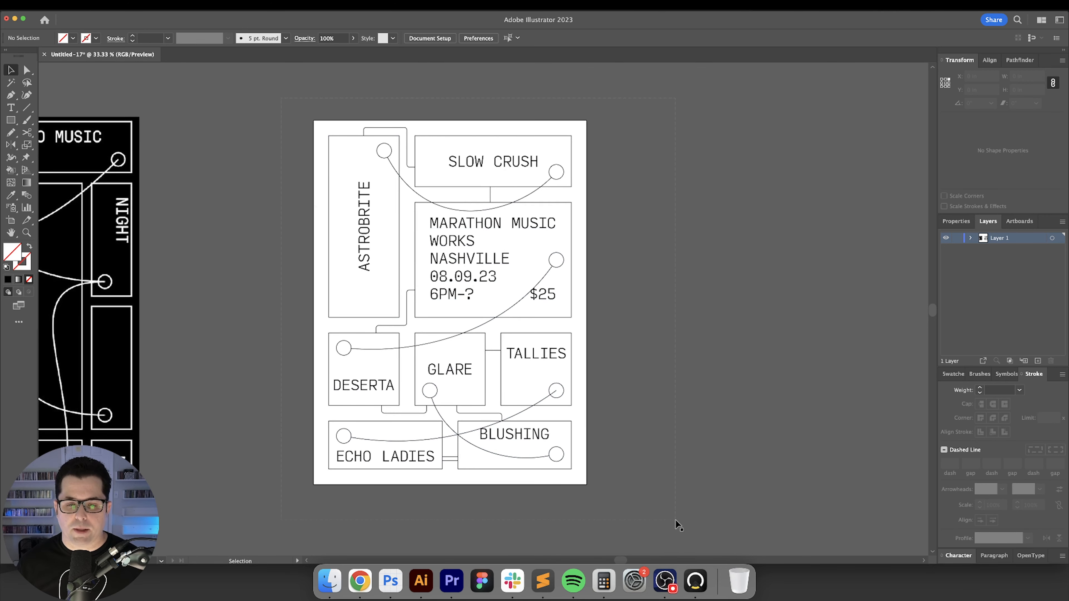
key(super+a)
key(super+shift+a)
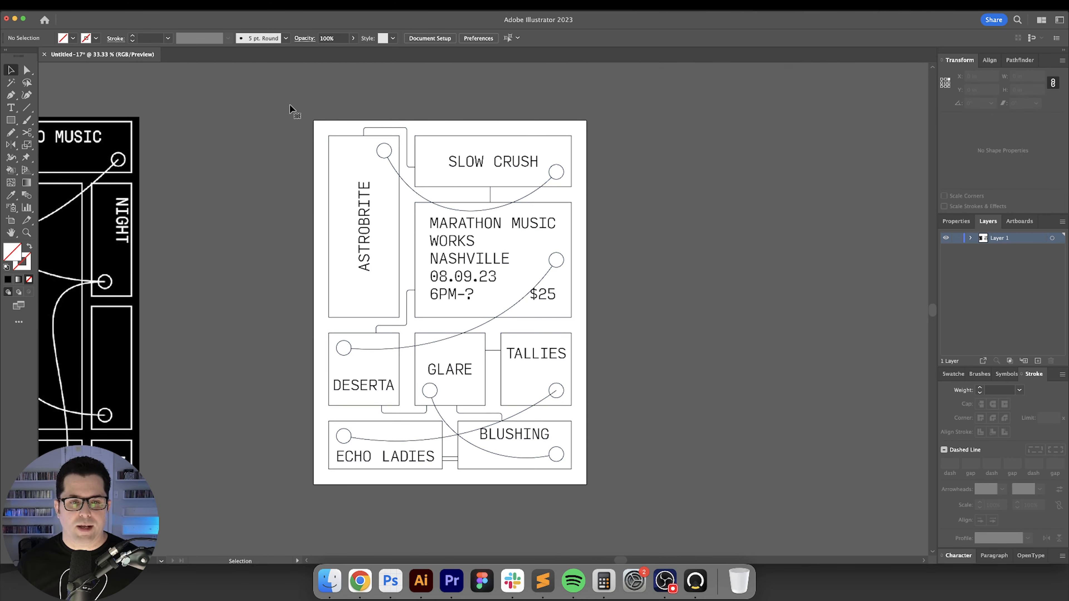
Step: Copy all of the poster artwork, switch to Photoshop, and paste it into the blank white document as a Smart Object
key(a)
key(super+a)
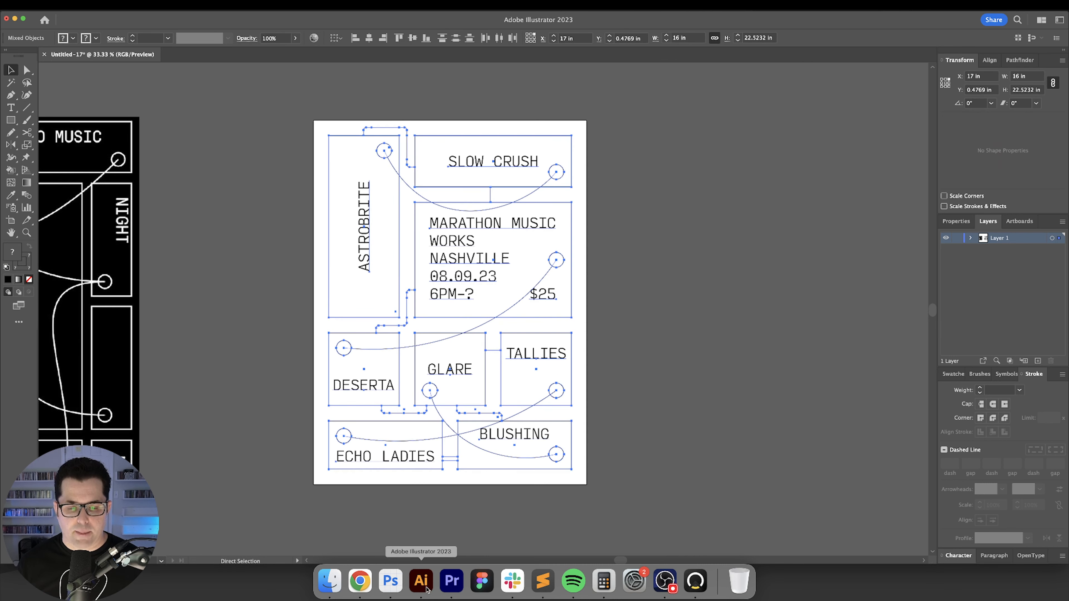
click(391, 582)
key(super+v)
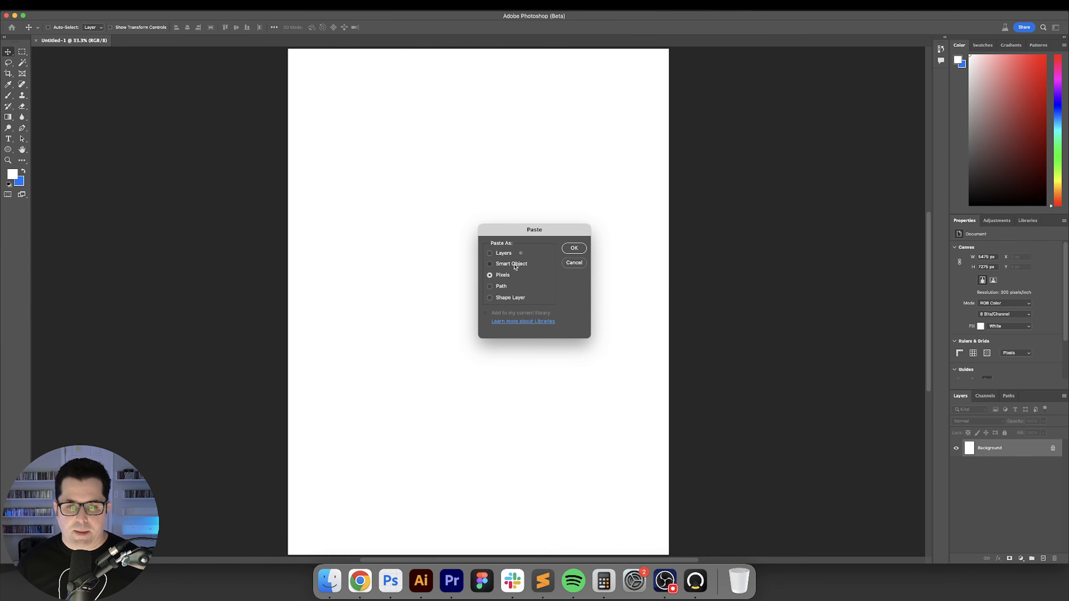
click(516, 266)
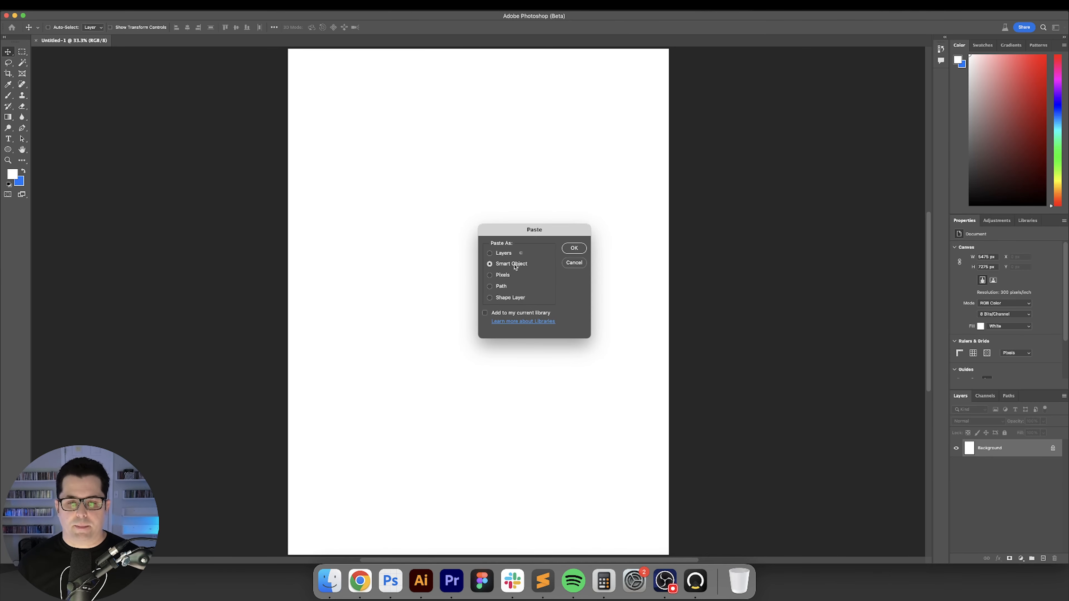
key(Return)
key(Return)
drag(540, 309, 549, 330)
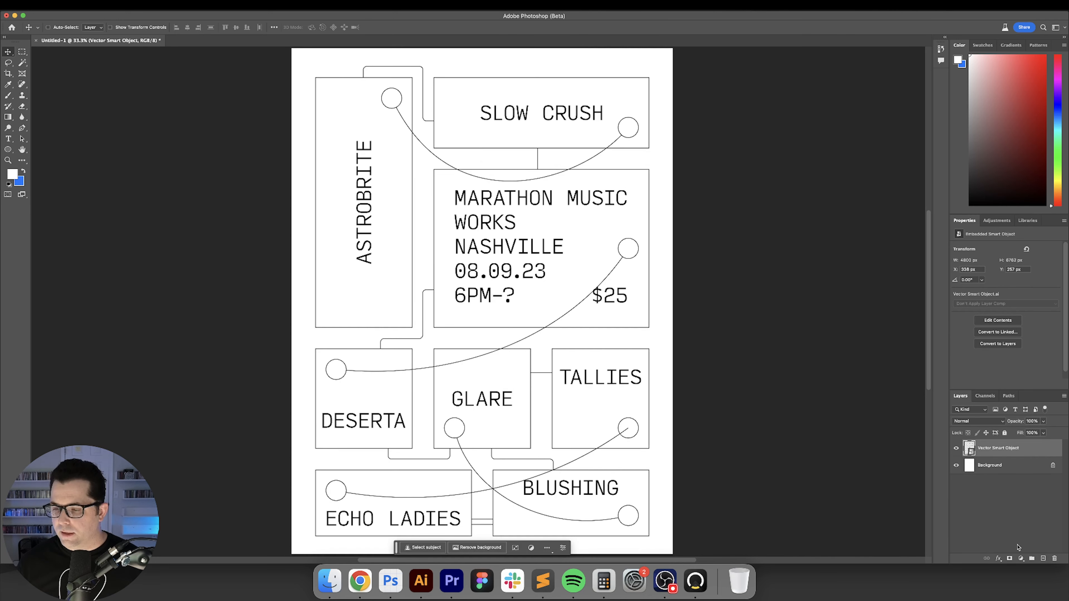
Step: Add an Invert adjustment layer above the pasted poster artwork and show the canvas in full-screen mode
click(1020, 558)
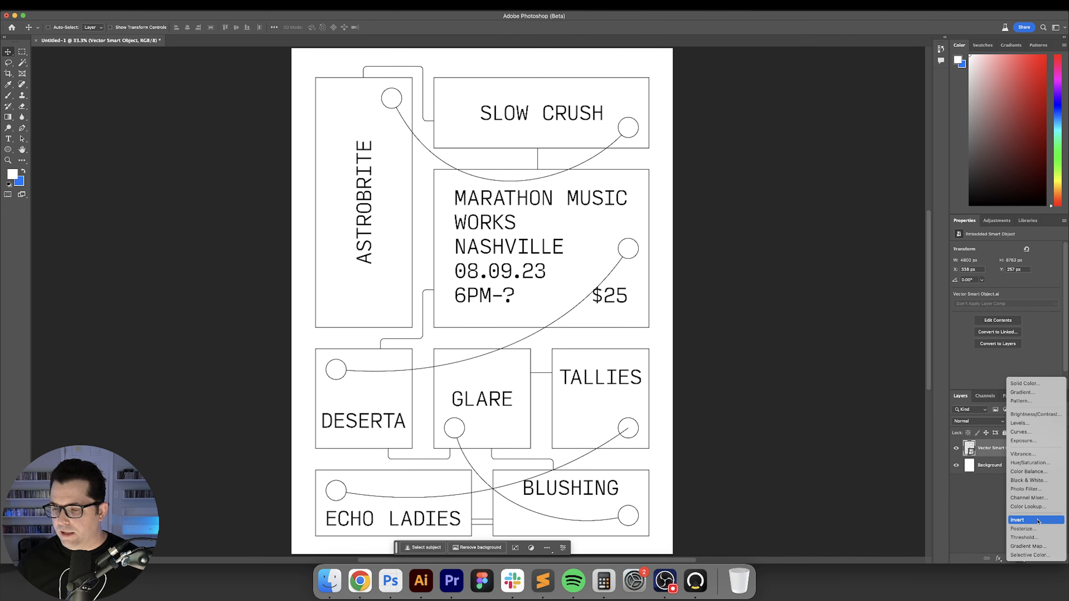
click(1038, 522)
mouse_move(764, 401)
mouse_down()
mouse_move(756, 376)
mouse_move(771, 406)
mouse_up()
key(f)
key(f)
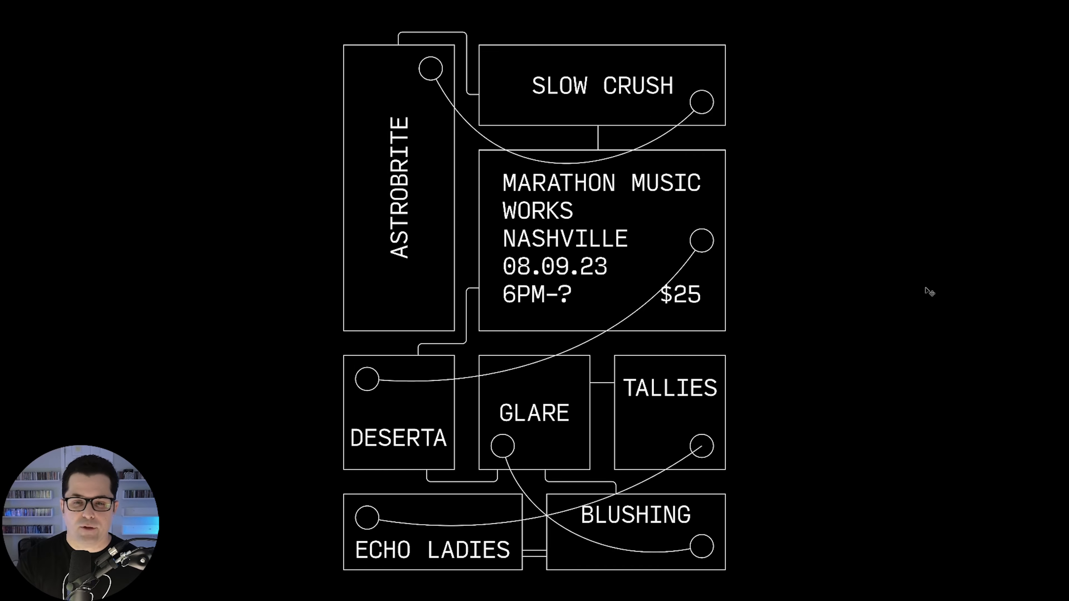